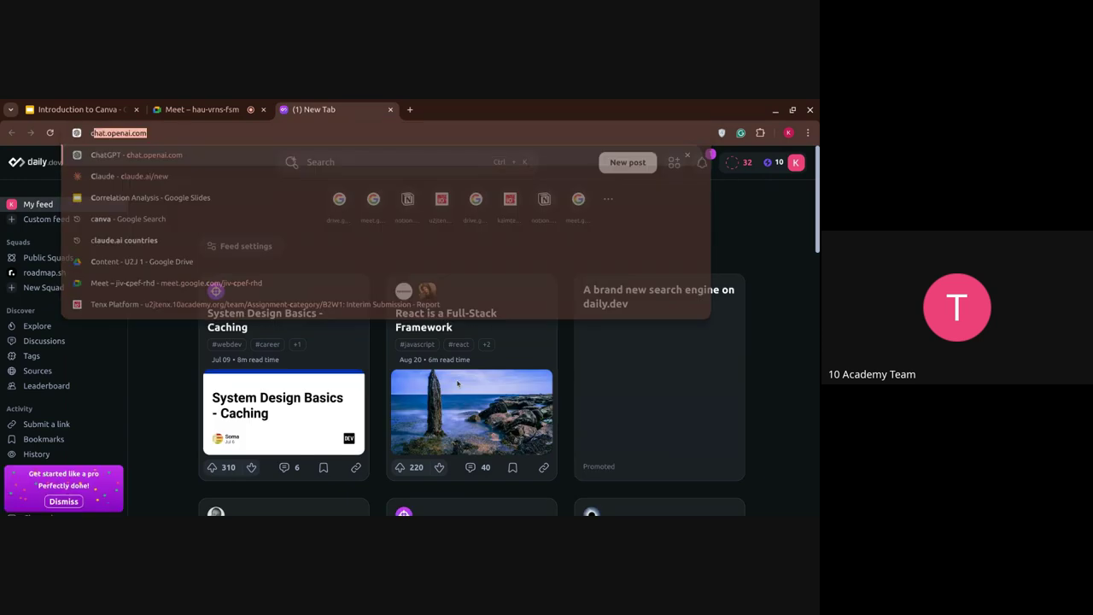
Step: Go to canva.com in the third Chrome tab, replacing the new-tab page
type("anva.com")
key("Return")
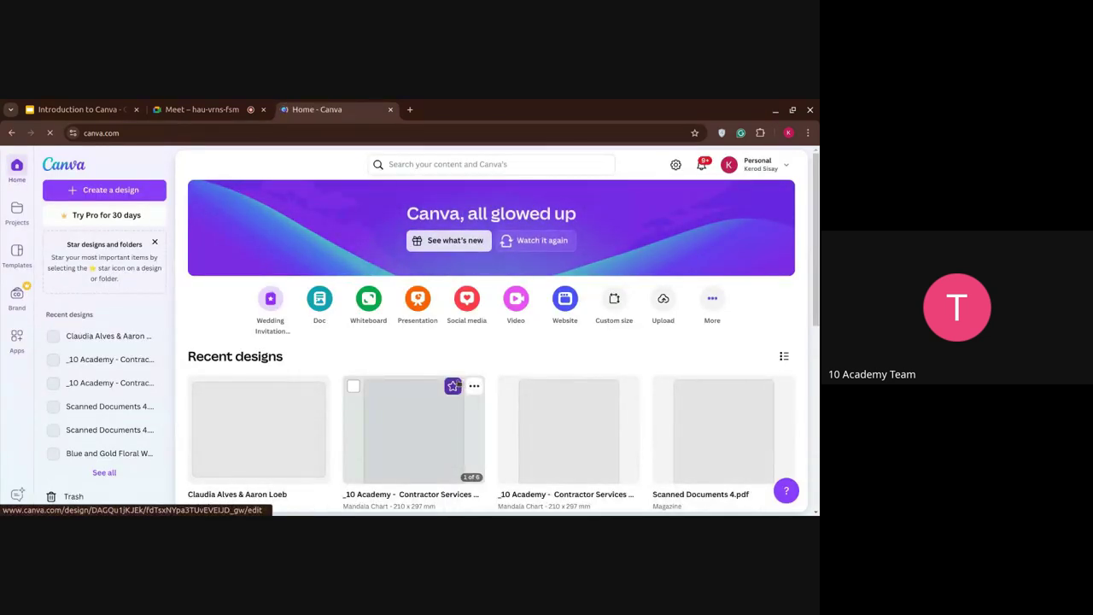
Step: Scroll the Canva home page and open the Create a design dialog
scroll(383, 305, "down", 5)
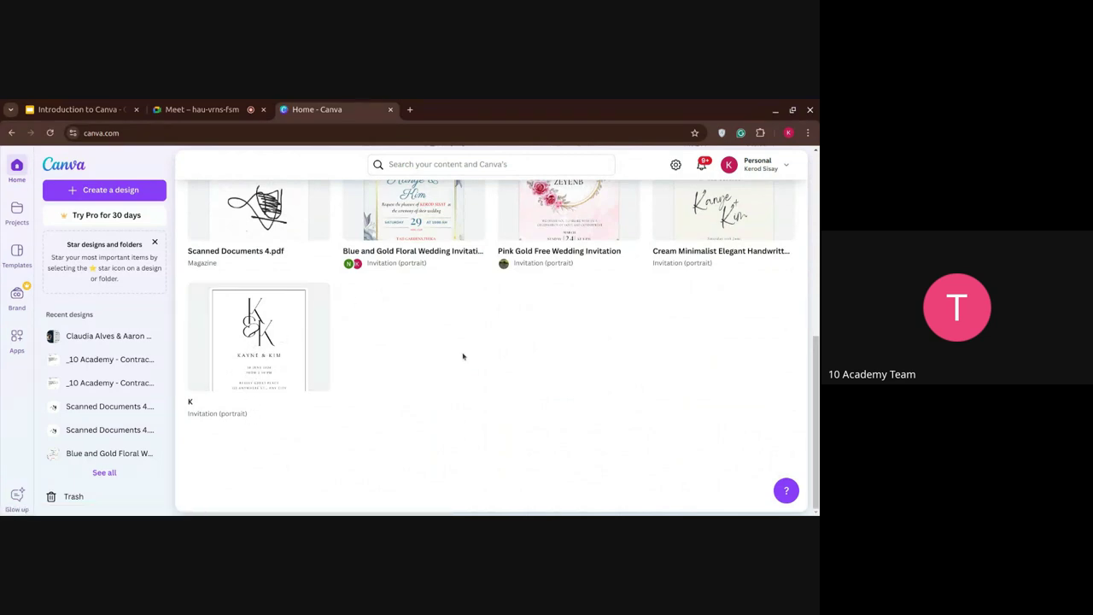
scroll(463, 356, "up", 3)
scroll(462, 356, "down", 3)
left_click(111, 190)
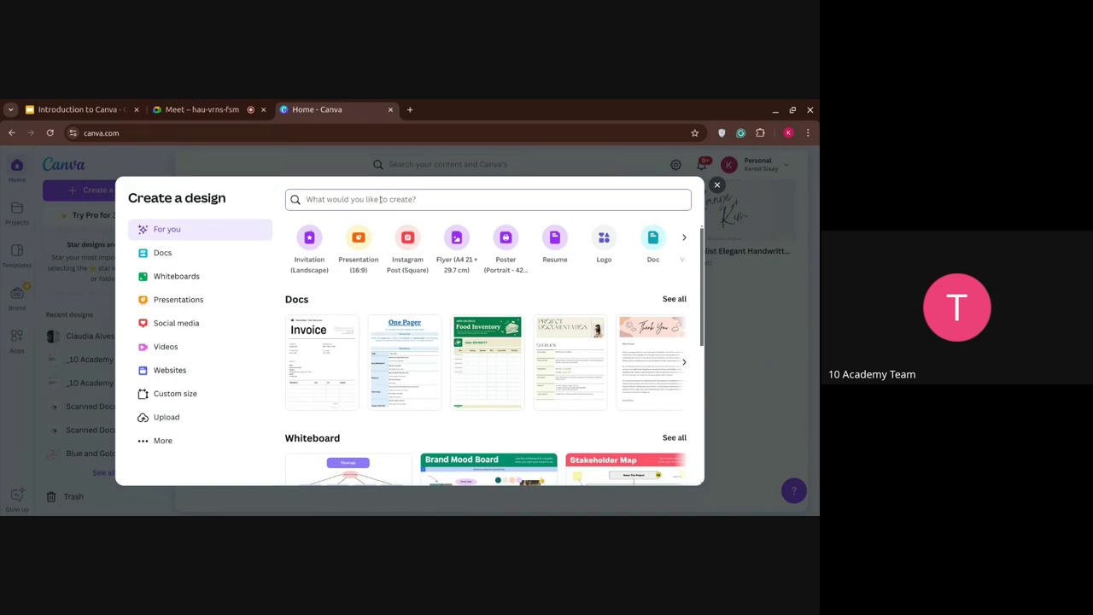
Step: Enter 'wedding Invitation' in the Create a design search box
type("I")
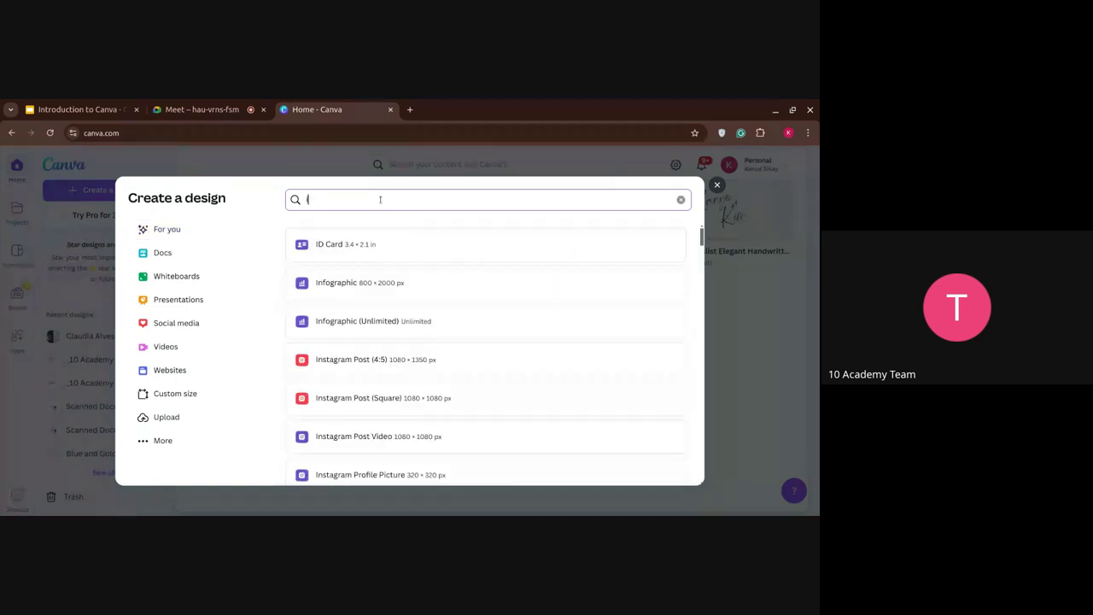
type("nvi")
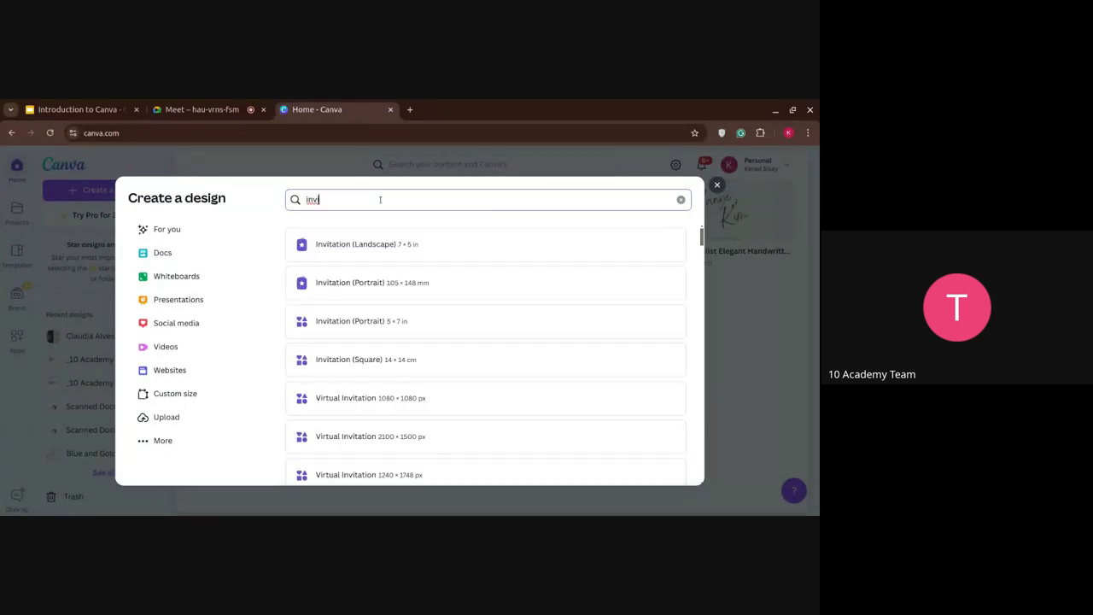
type("tation")
key("Return")
type("wedding")
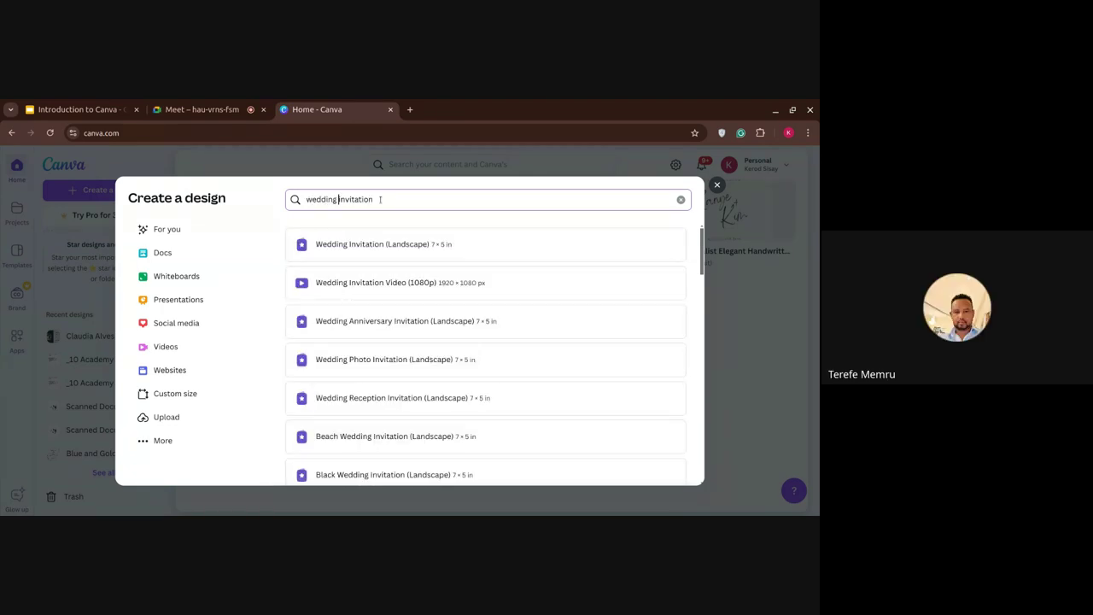
Step: Close the design search, sign out via the account menu, then sign back in
key("Escape")
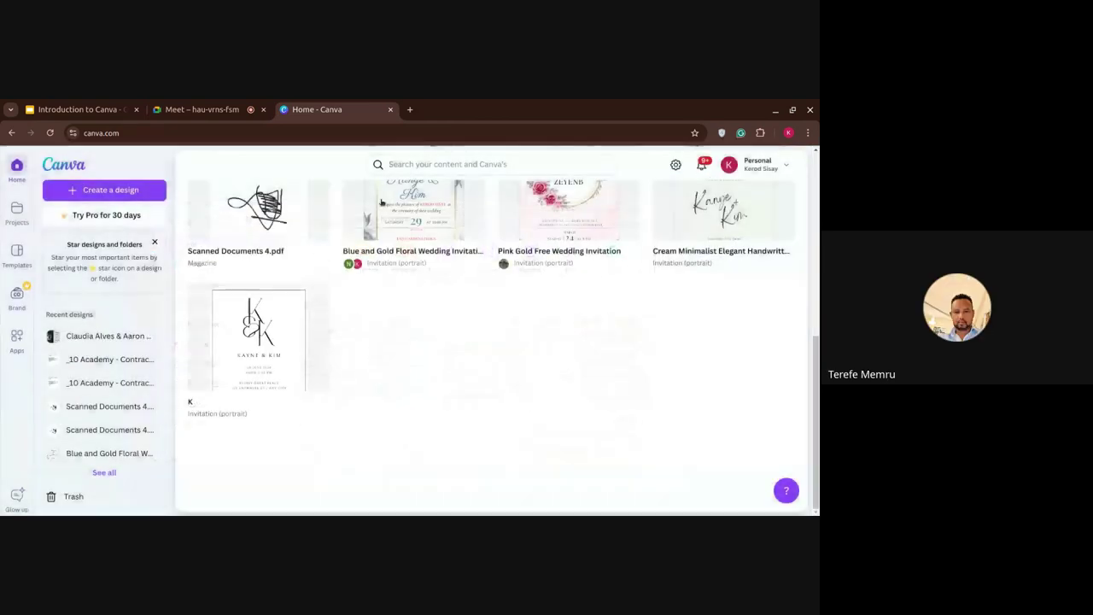
scroll(381, 202, "up", 5)
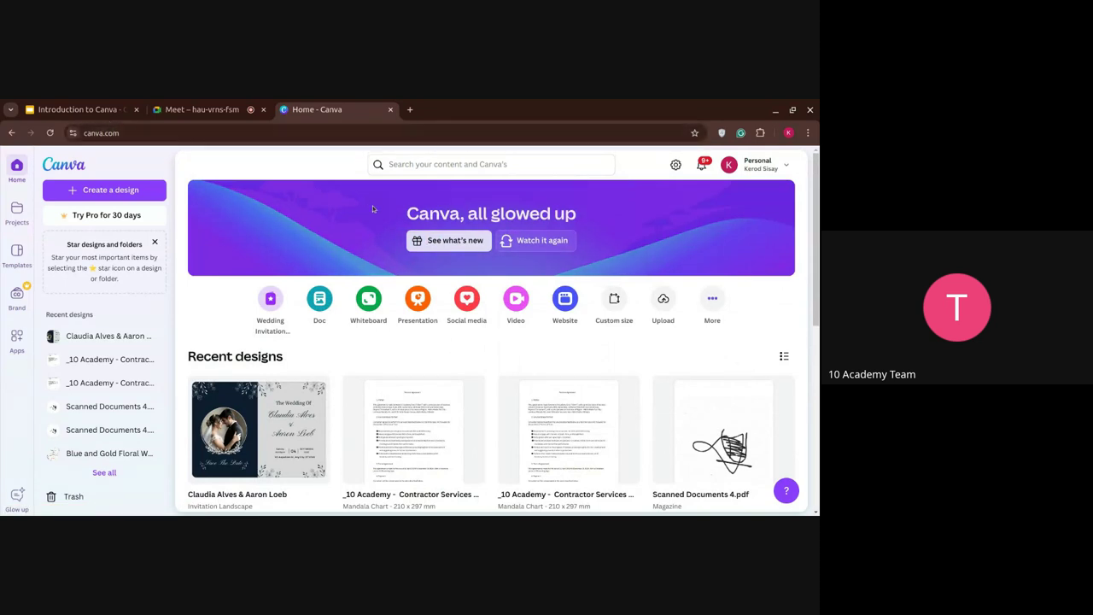
left_click(756, 164)
scroll(674, 373, "down", 2)
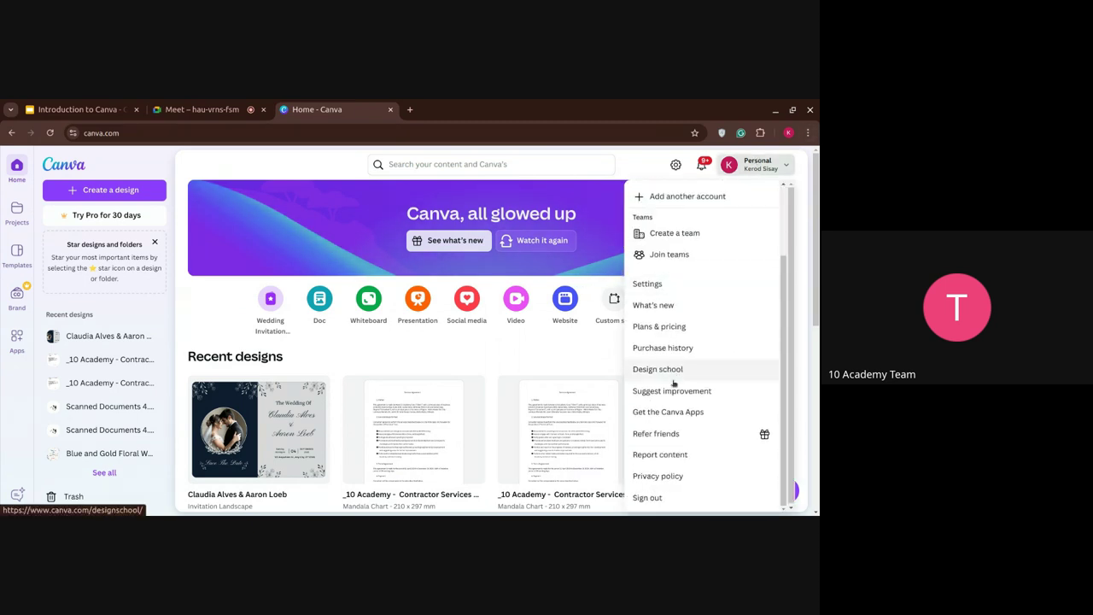
left_click(647, 498)
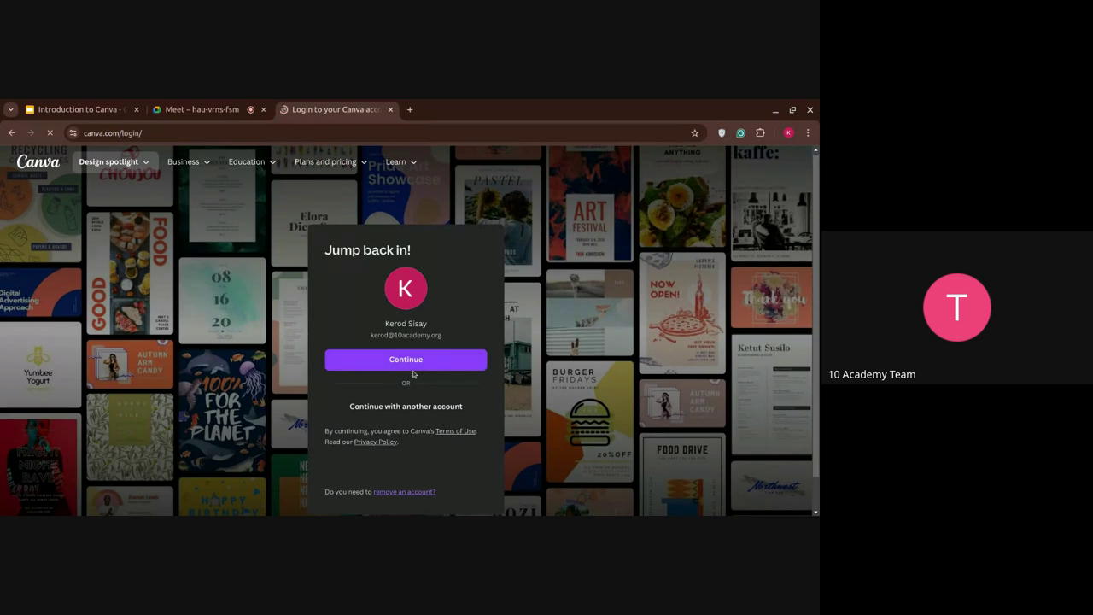
left_click(412, 369)
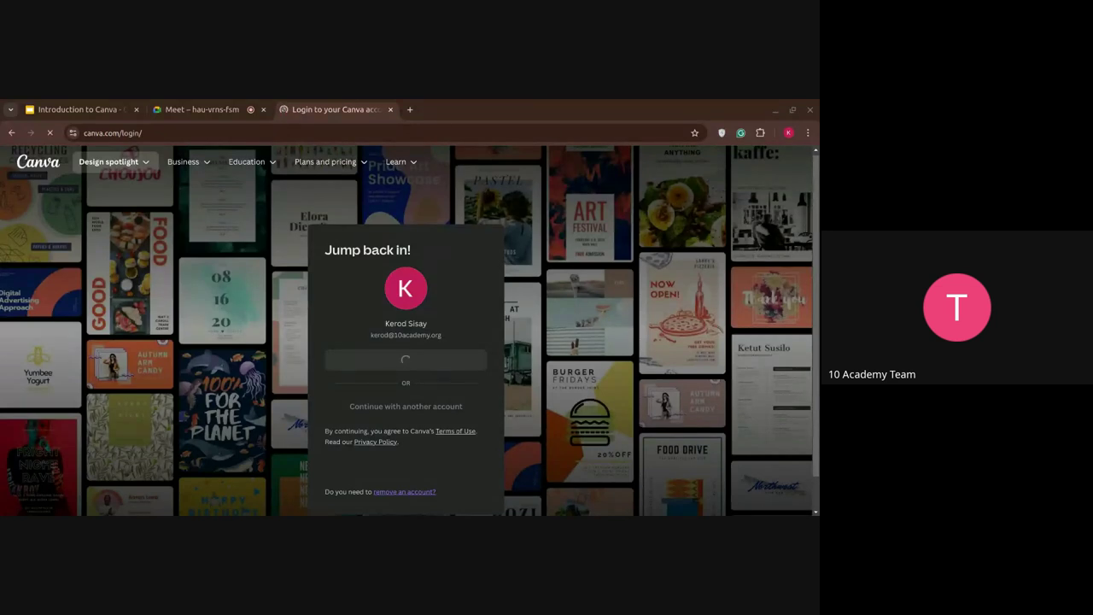
left_click(410, 363)
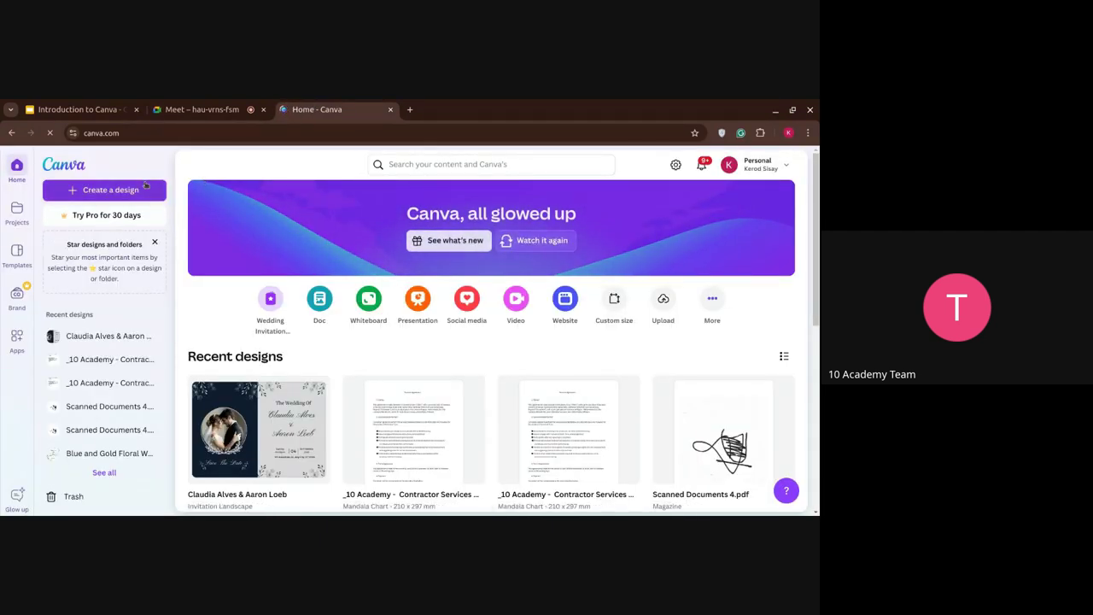
Step: Search Create a design for 'wedding invitation' to reach Wedding Invitation Video (1080p)
left_click(146, 184)
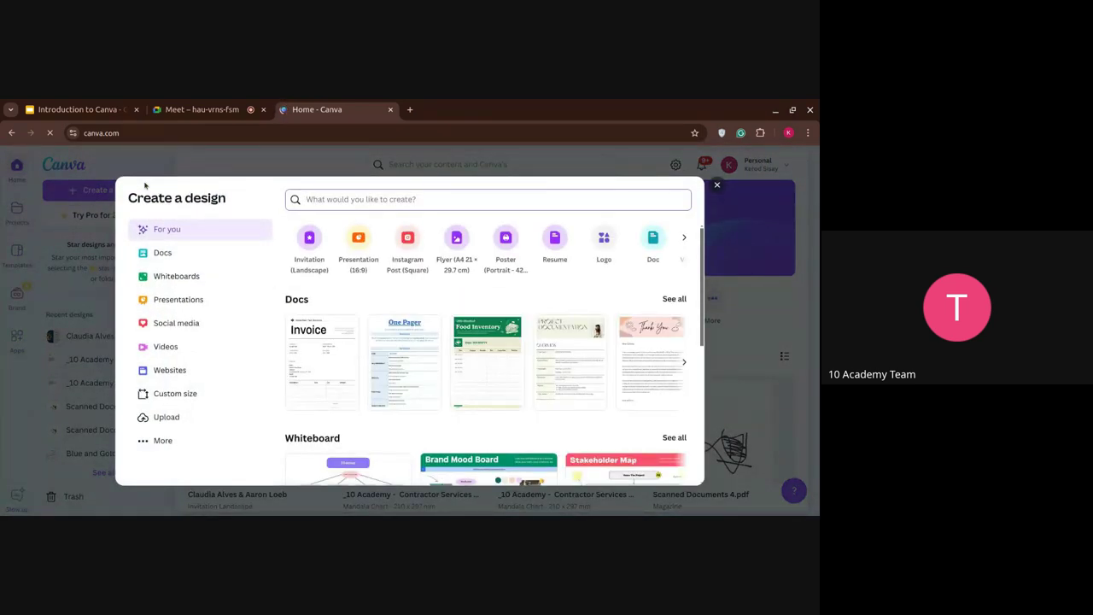
type("wedding")
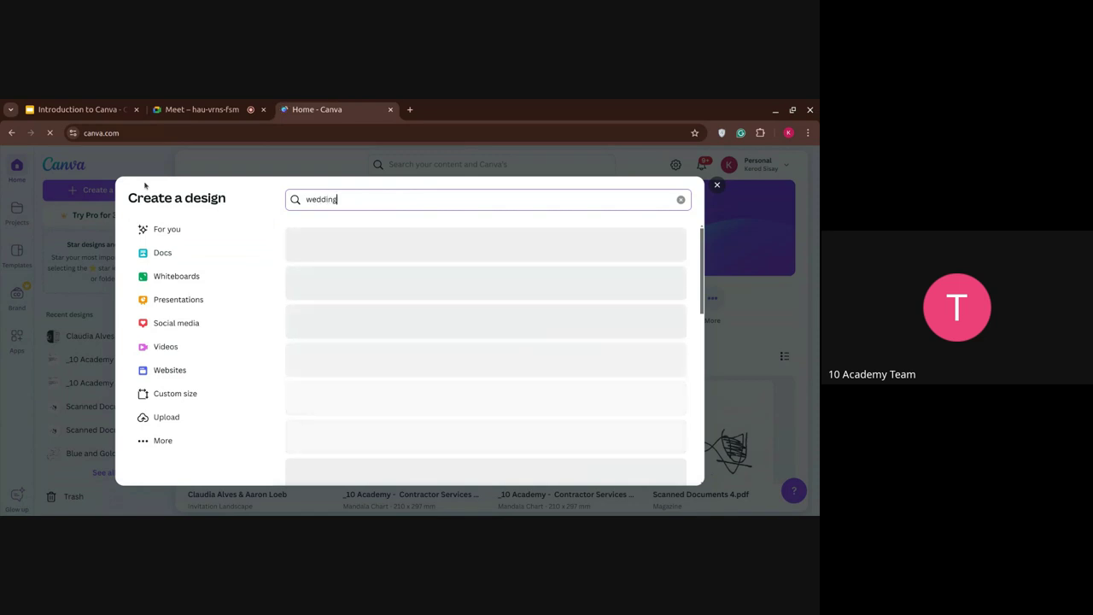
type(" invi")
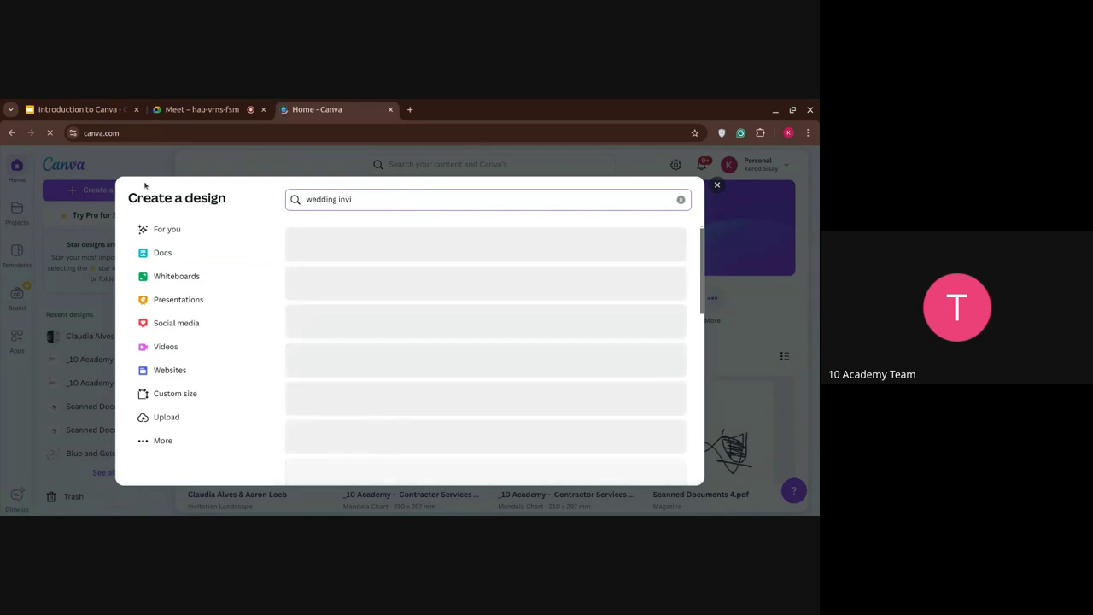
type("ta")
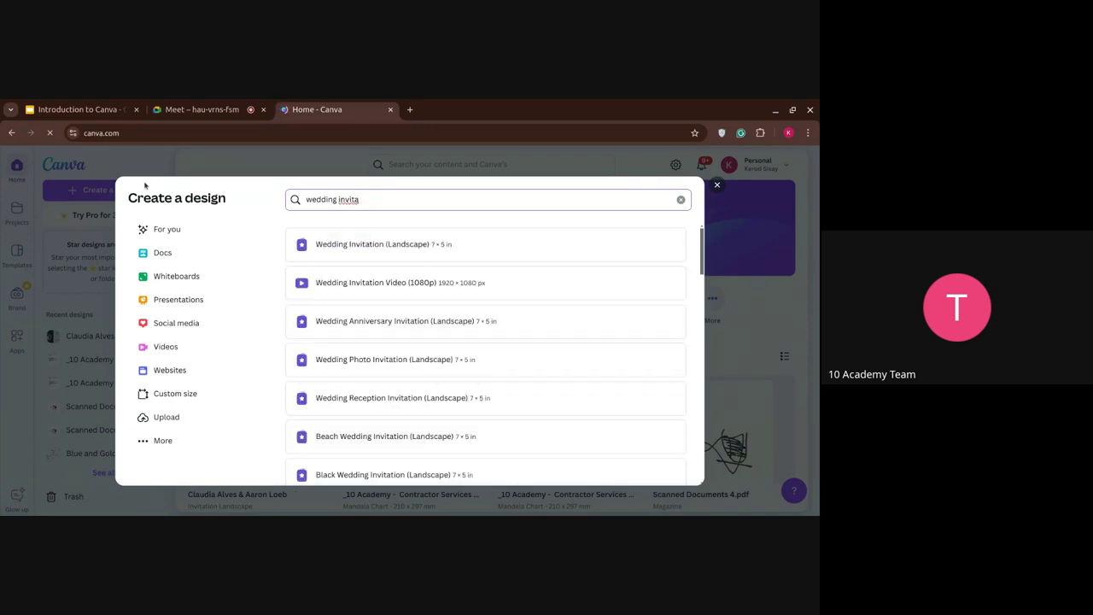
type("tion")
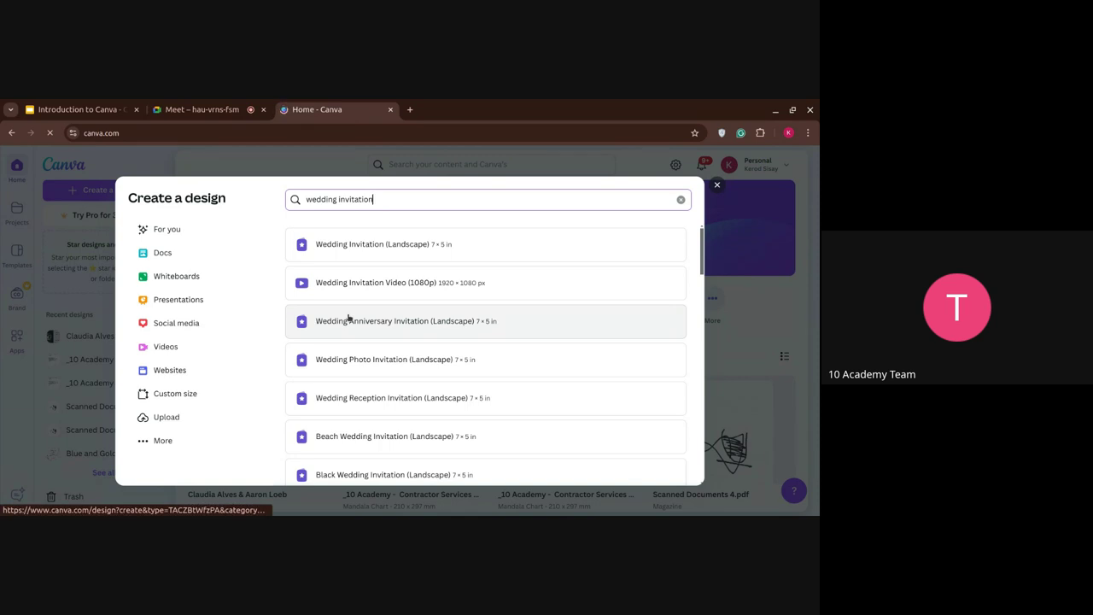
scroll(348, 317, "down", 3)
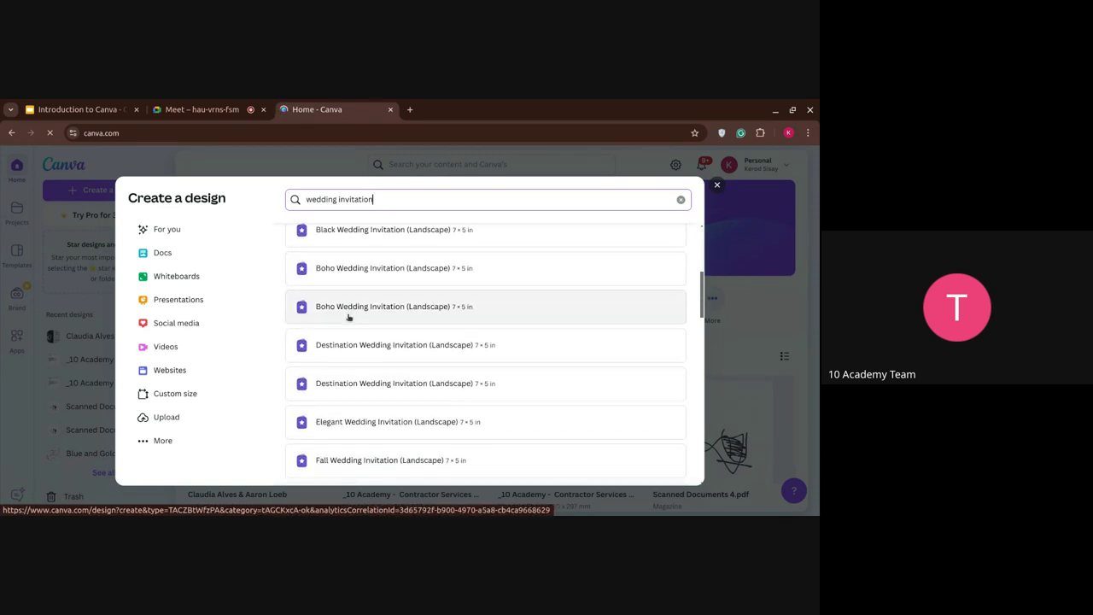
scroll(348, 317, "up", 3)
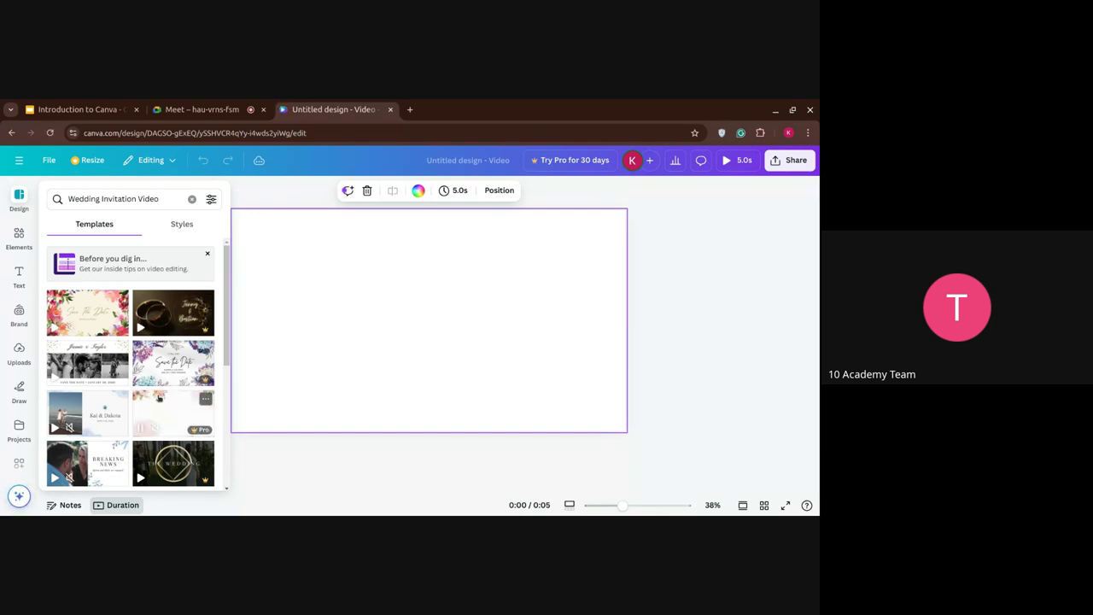
scroll(158, 397, "down", 3)
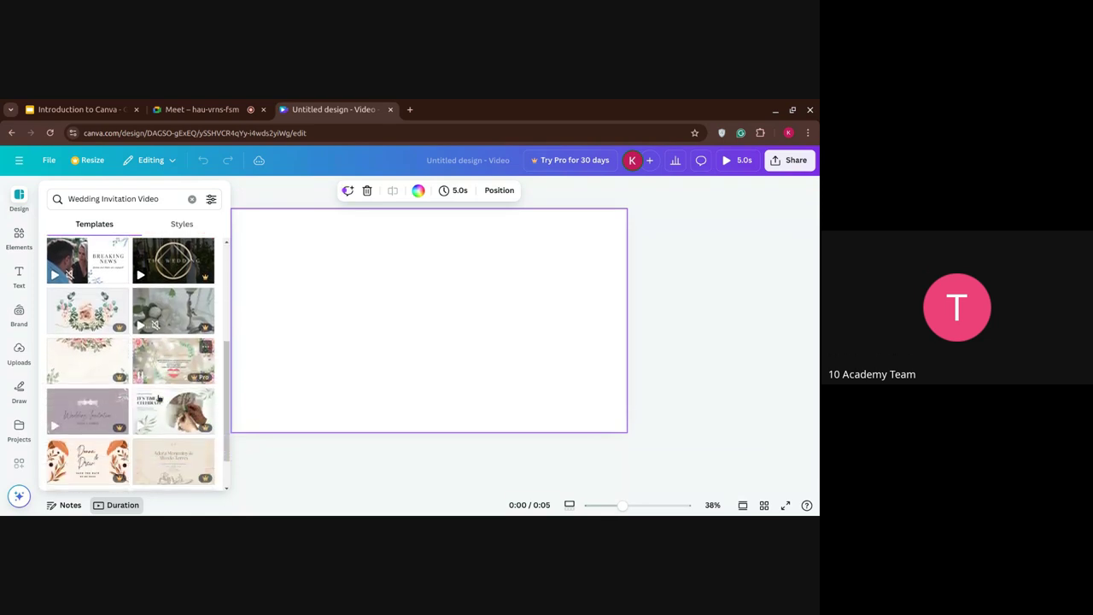
scroll(158, 397, "down", 3)
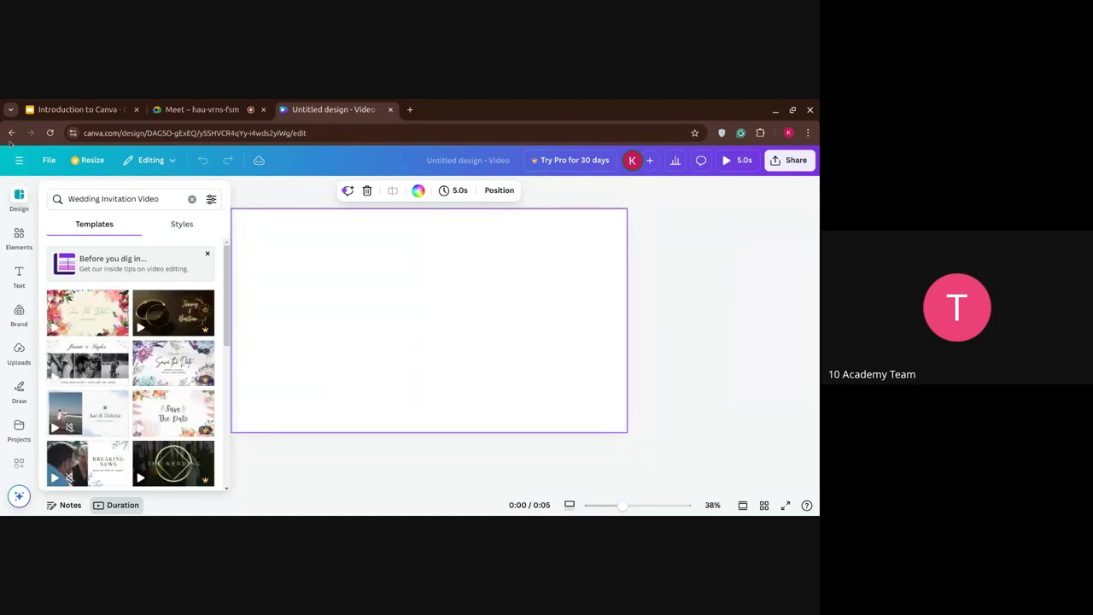
Step: Return home and create a blank Wedding Invitation (Landscape) 7 × 5 in design
left_click(12, 133)
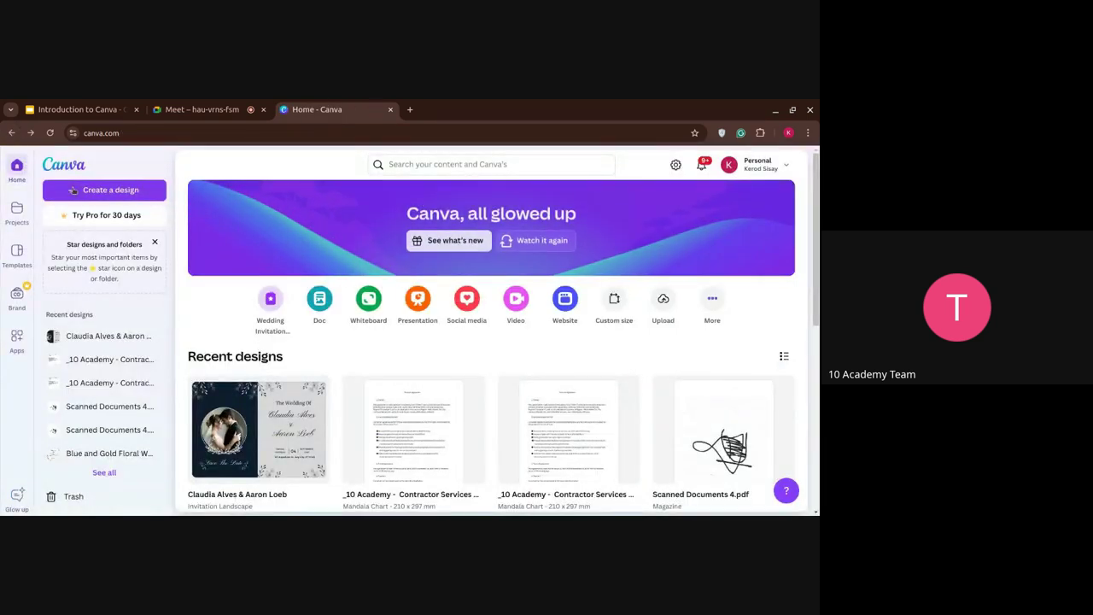
left_click(74, 192)
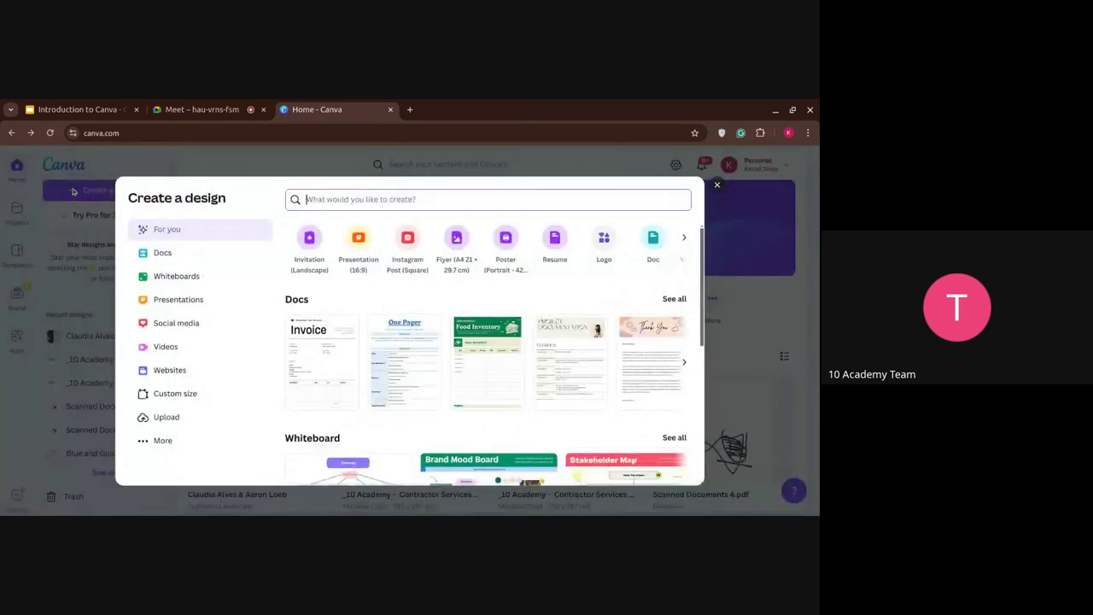
type("wedding invitaio")
key("BackSpace")
key("BackSpace")
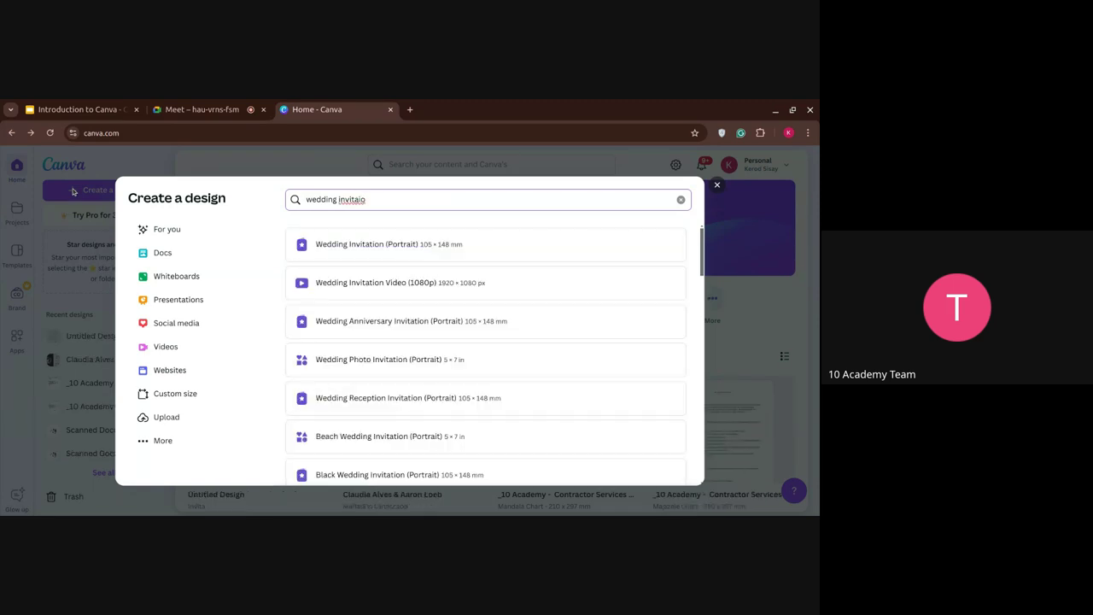
type("tion")
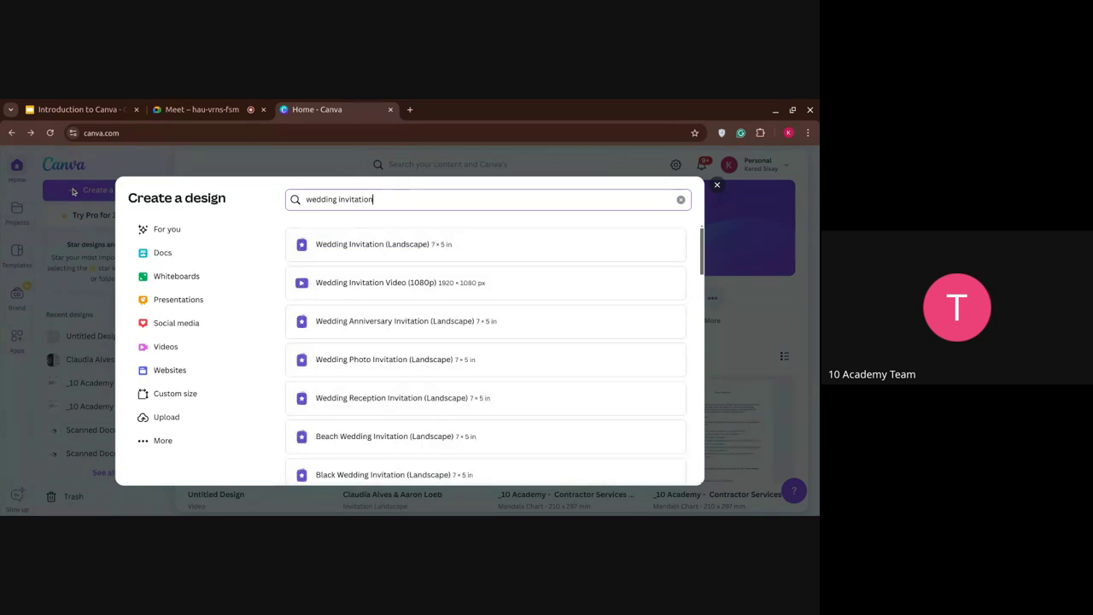
left_click(335, 244)
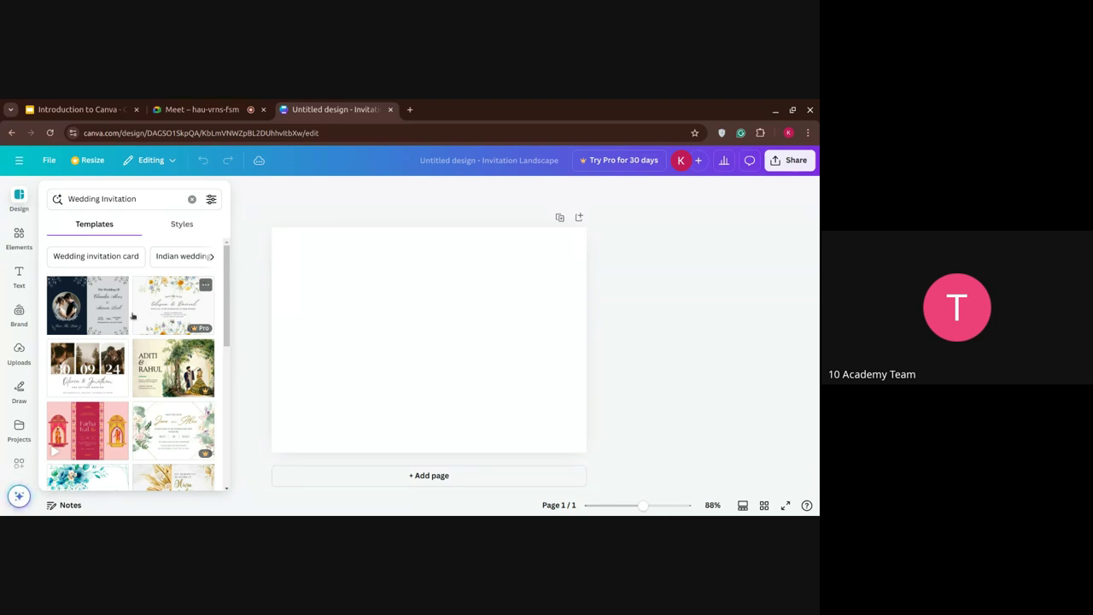
Step: Apply the minimalist destination Save the Date template dated 26.08.2030 to the page
scroll(107, 423, "down", 2)
scroll(106, 430, "down", 1)
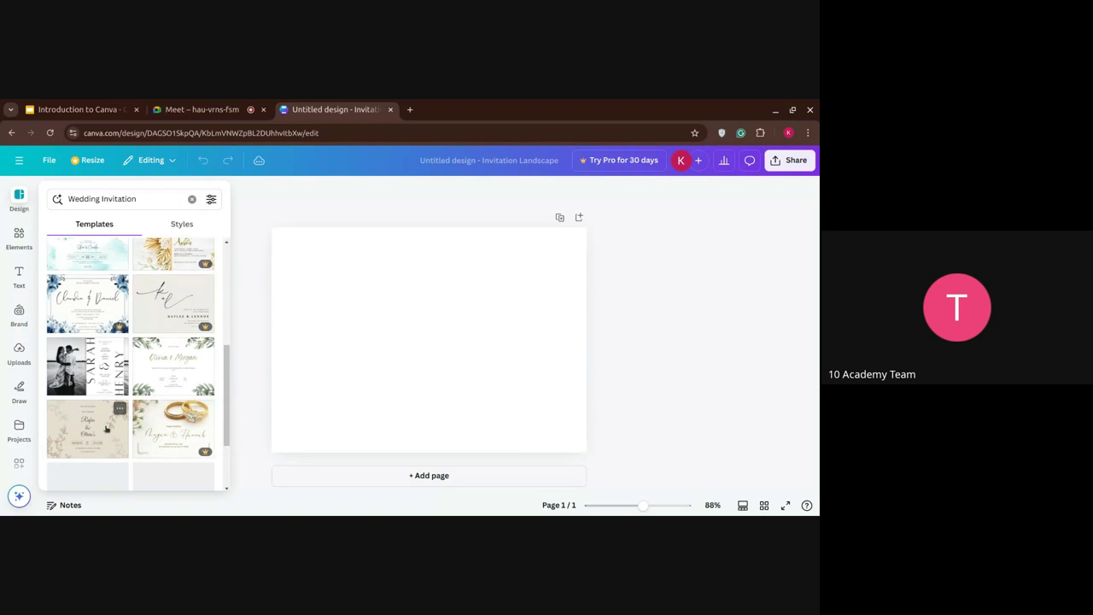
scroll(106, 430, "down", 1)
scroll(106, 426, "down", 2)
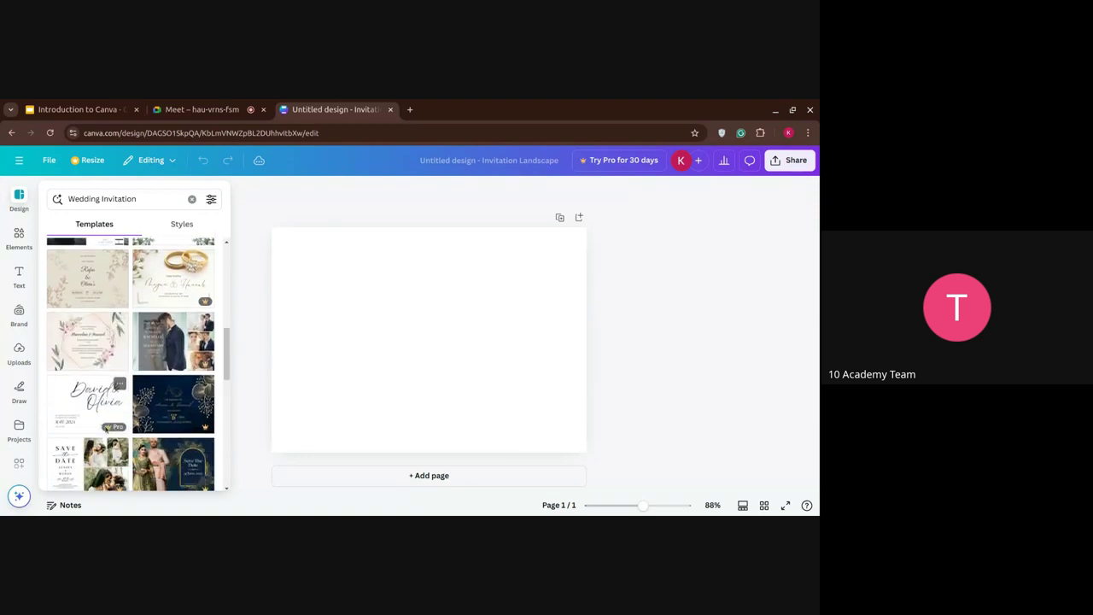
scroll(106, 427, "down", 1)
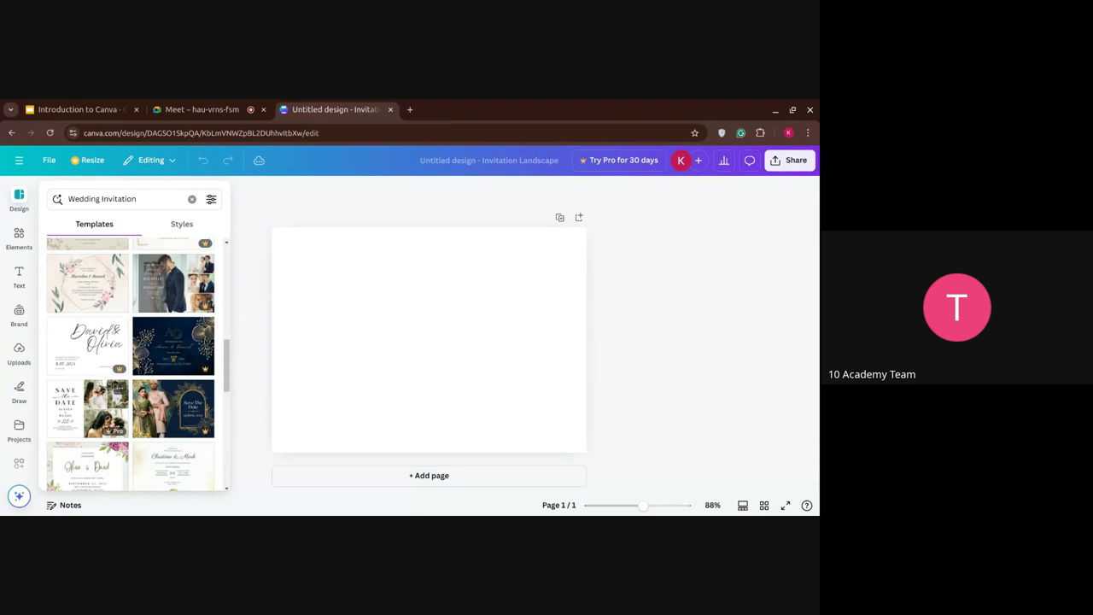
left_click(95, 347)
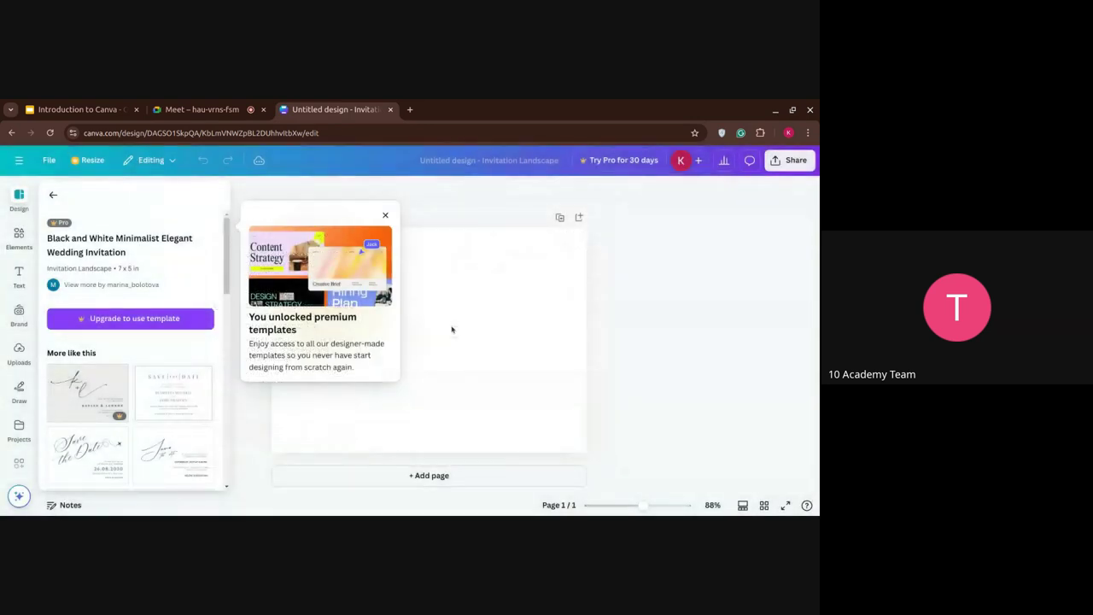
scroll(112, 433, "down", 1)
left_click(112, 432)
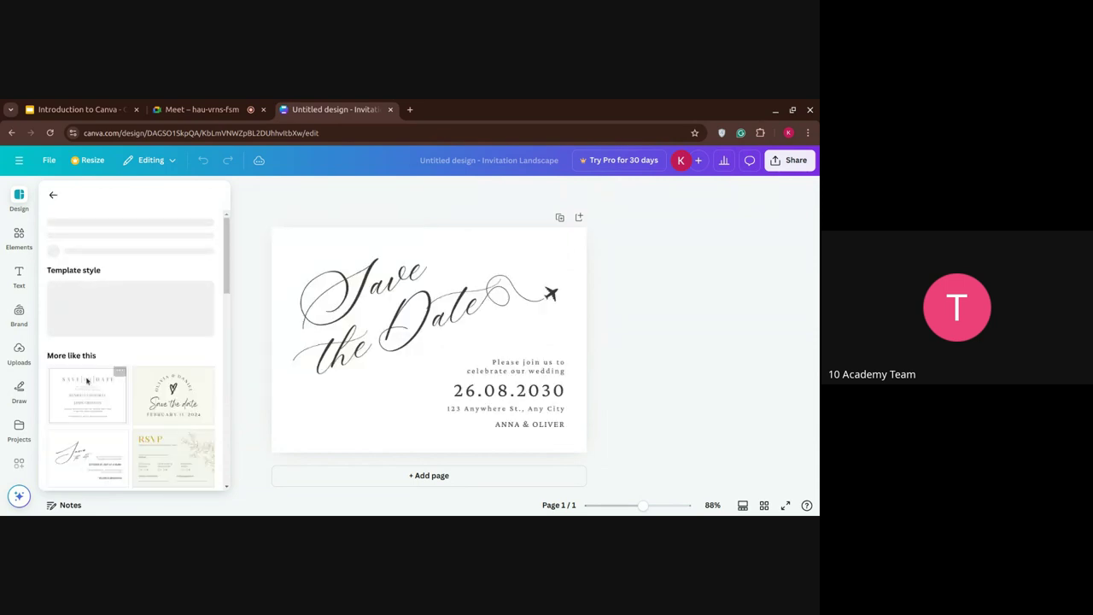
Step: Change the card's date from 26.08.2030 to 26.12.2024
left_click(368, 367)
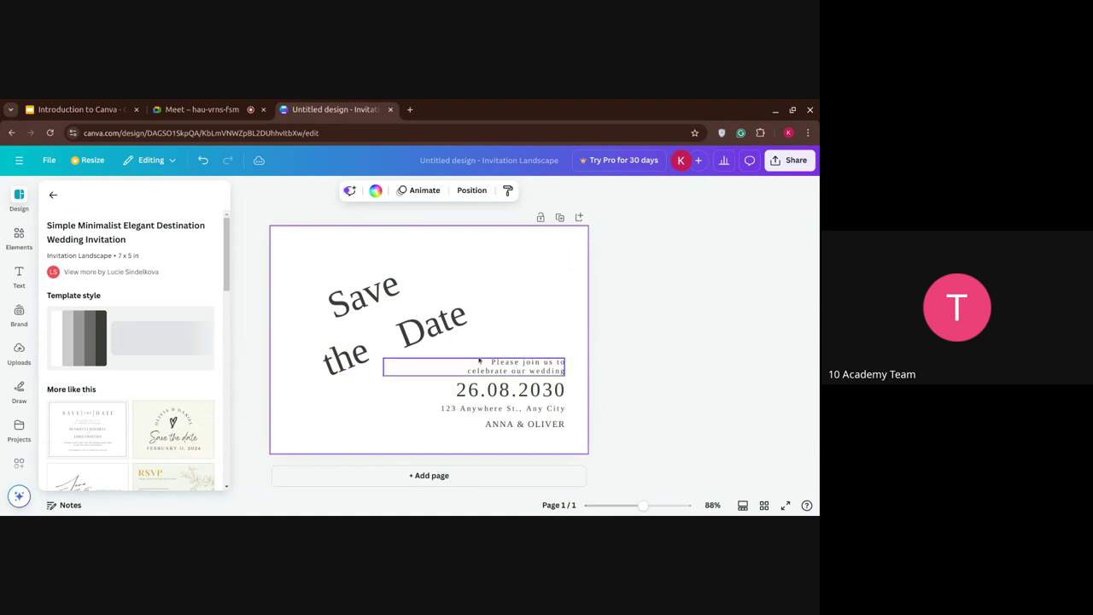
left_click(436, 391)
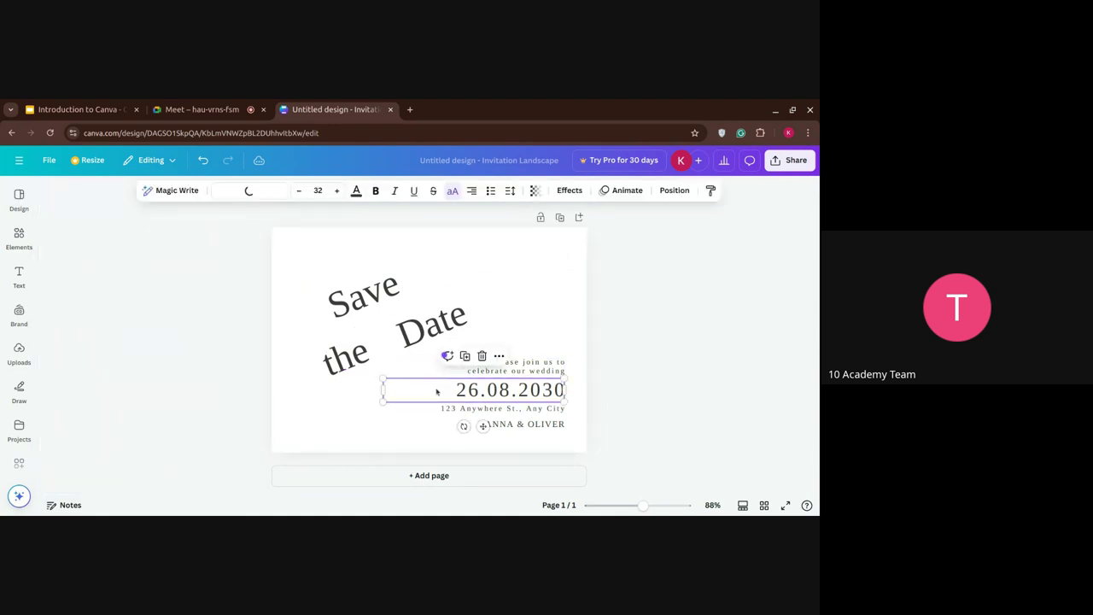
double_click(509, 394)
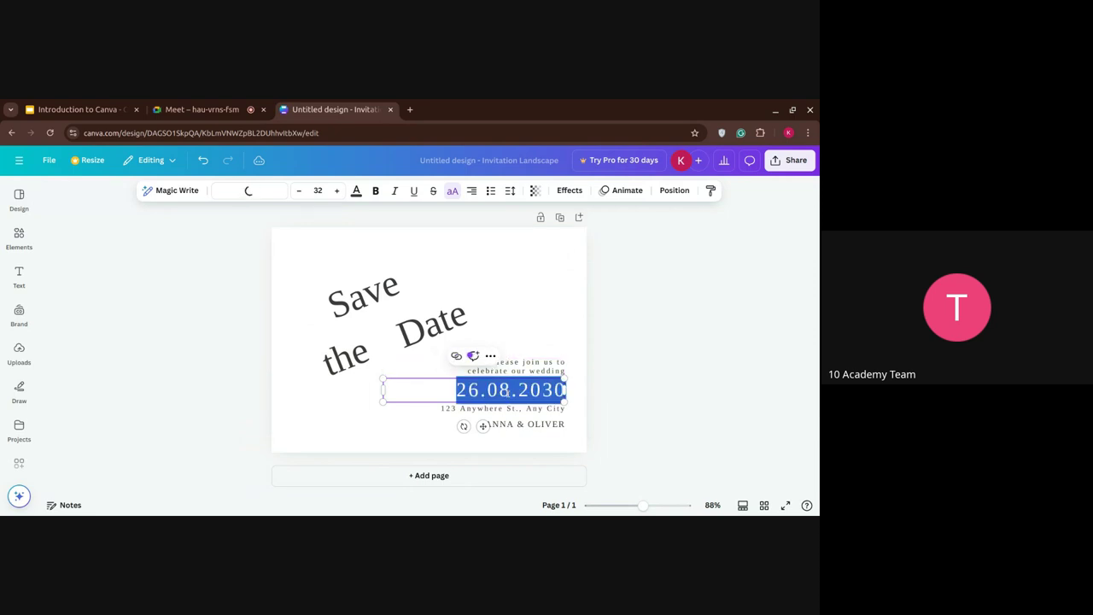
left_click(543, 392)
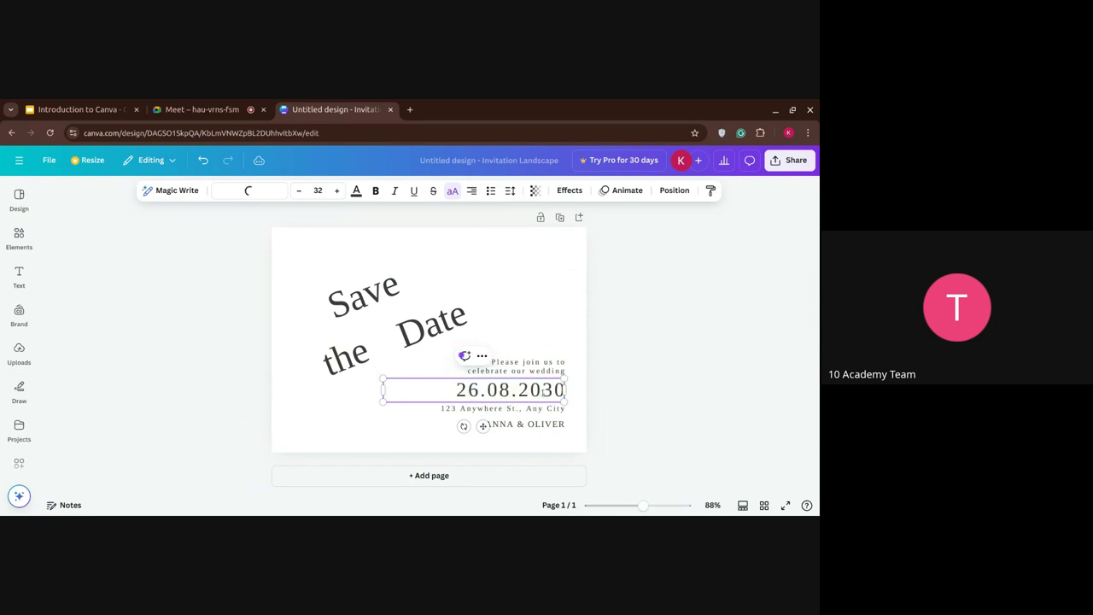
key("Delete")
key("Delete")
type("24")
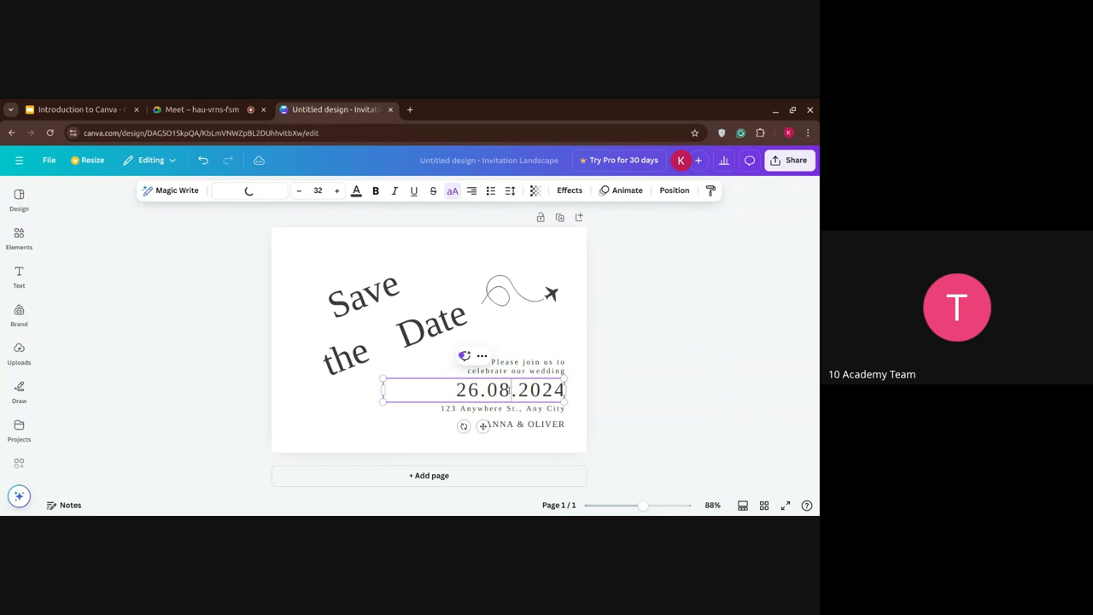
key("BackSpace")
key("BackSpace")
type("12")
Step: Replace the first partner's name on the names line with a new name
left_click(523, 413)
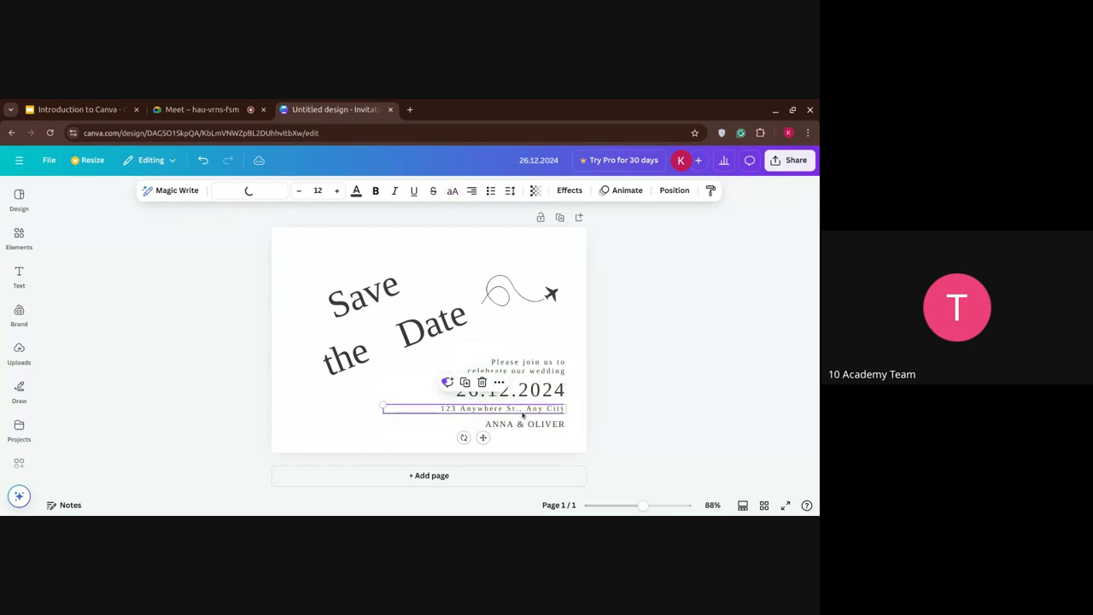
double_click(507, 408)
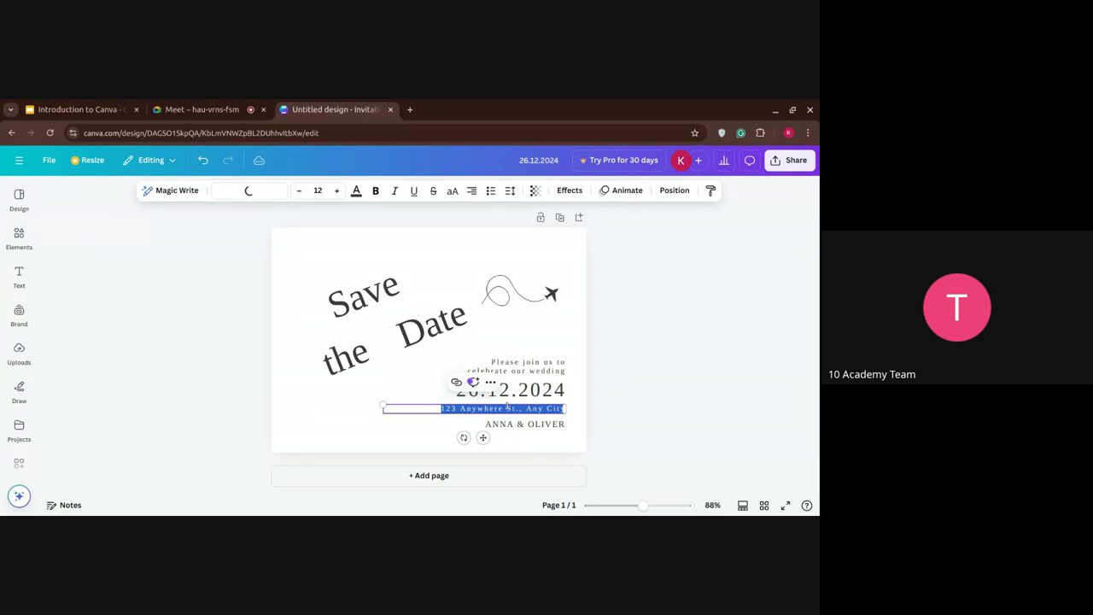
double_click(512, 424)
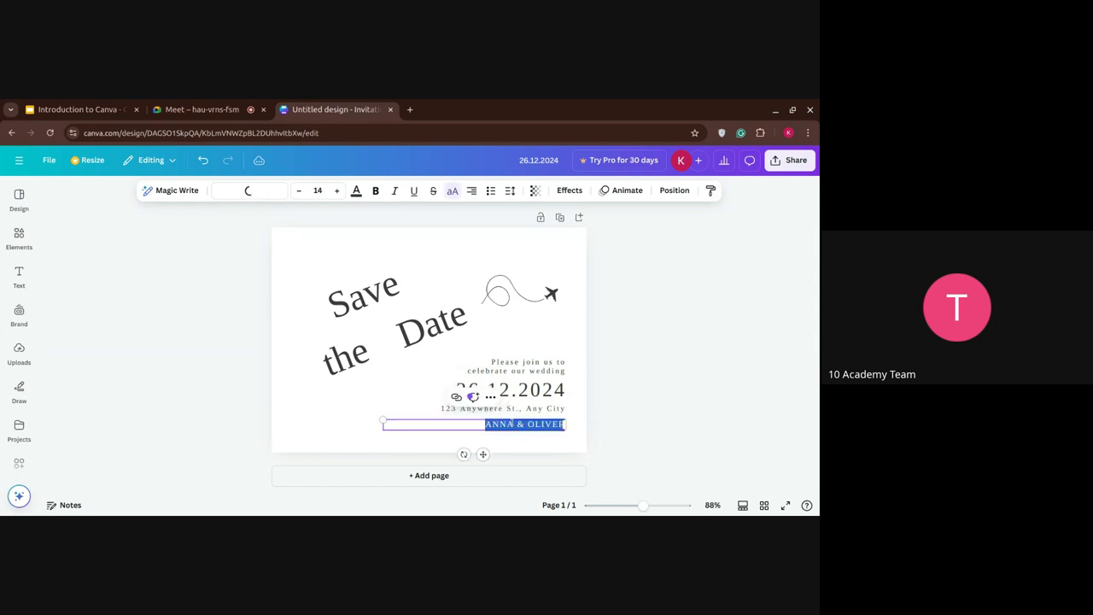
left_click(513, 424)
key("BackSpace")
key("BackSpace")
key("BackSpace")
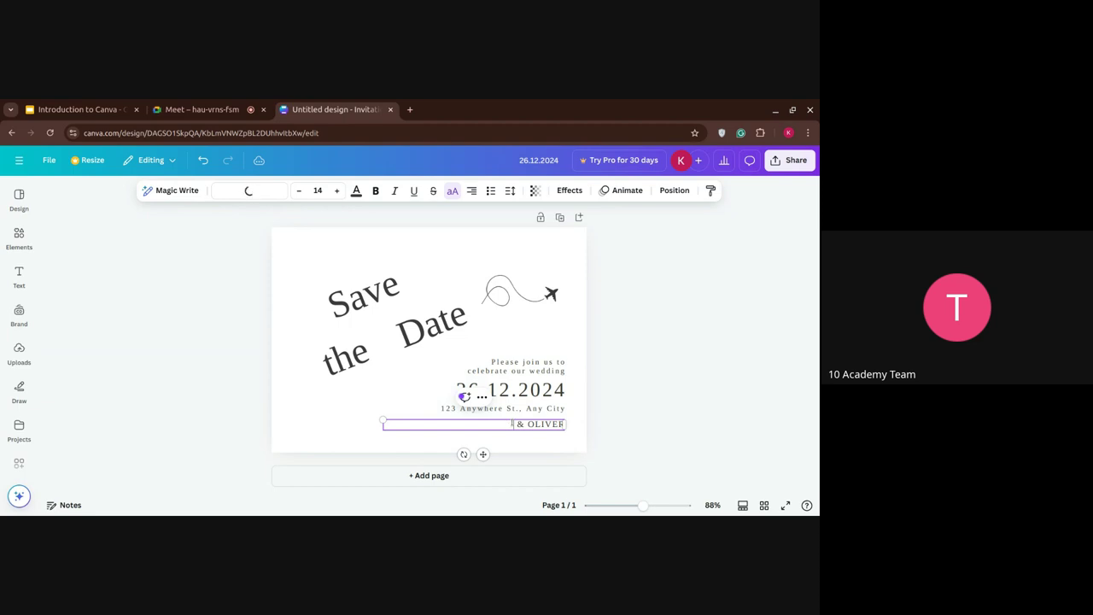
type("KIM")
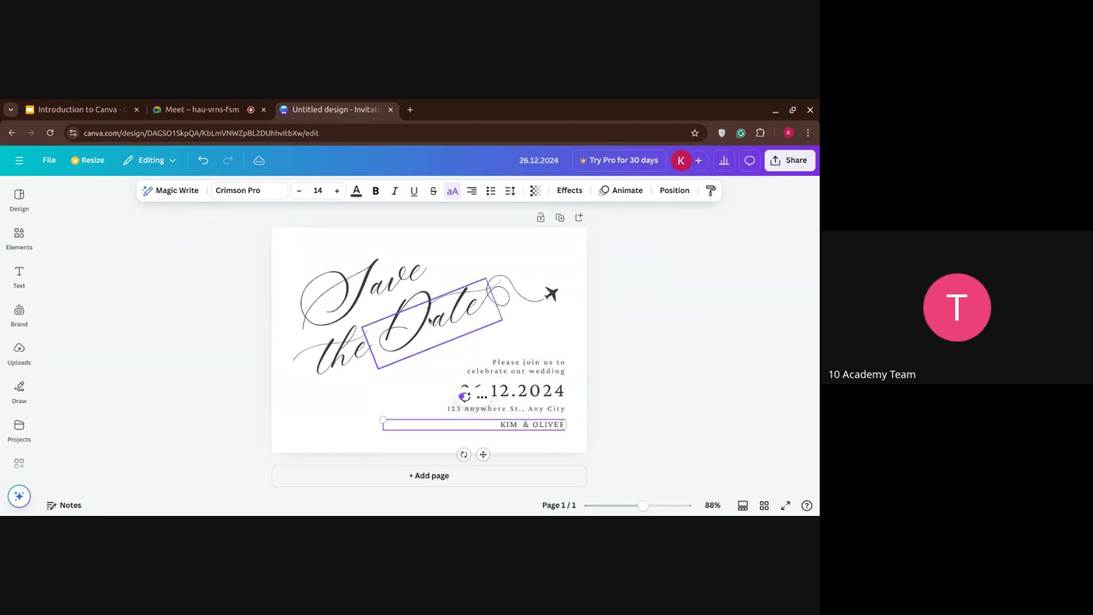
left_click(430, 321)
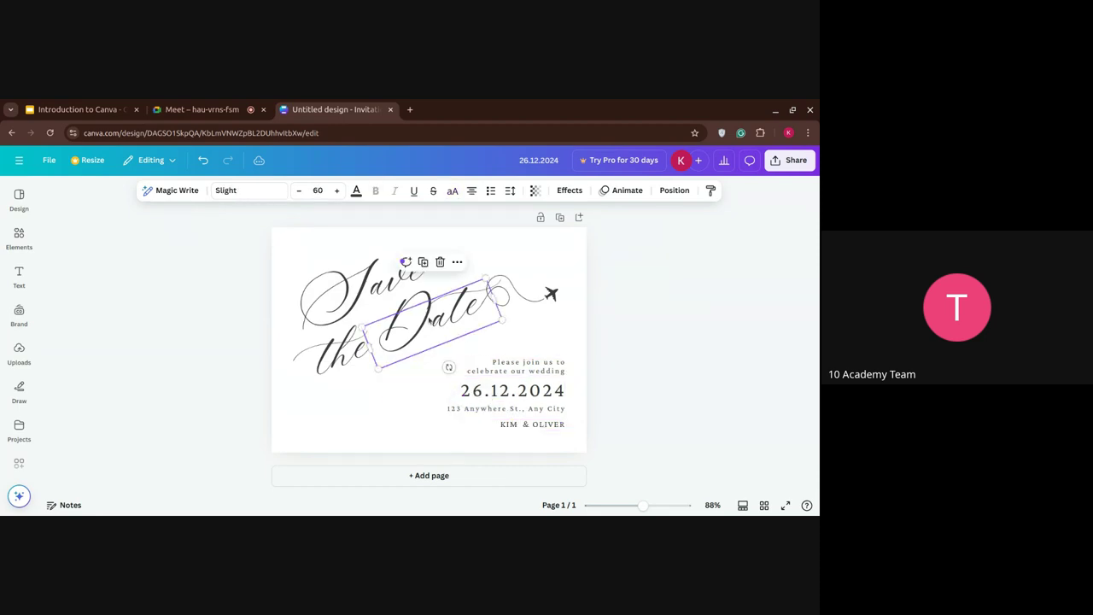
left_click(506, 409)
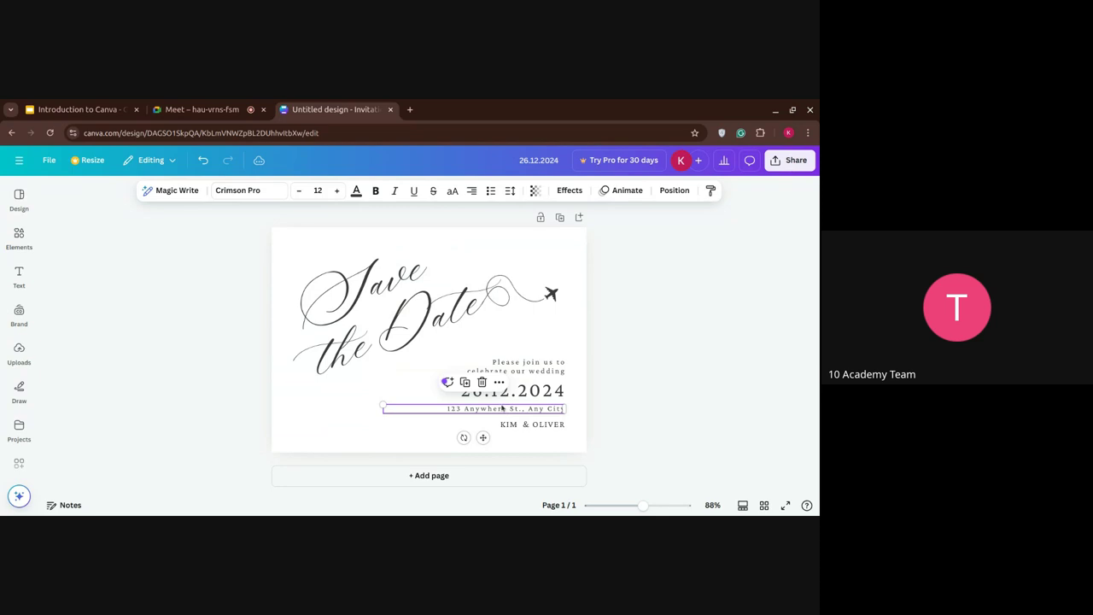
double_click(506, 409)
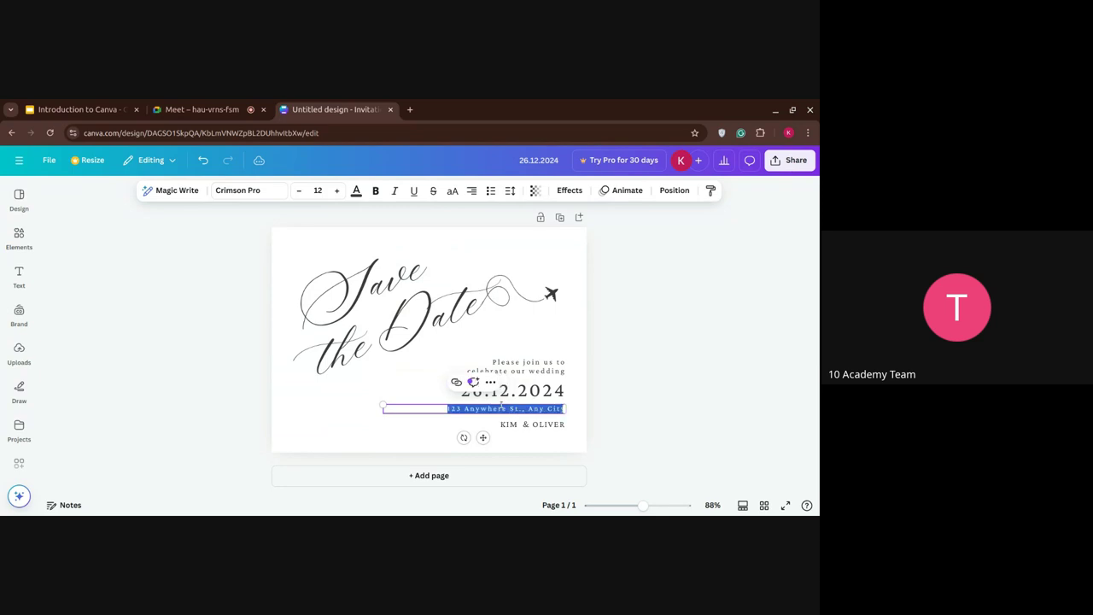
left_click(268, 189)
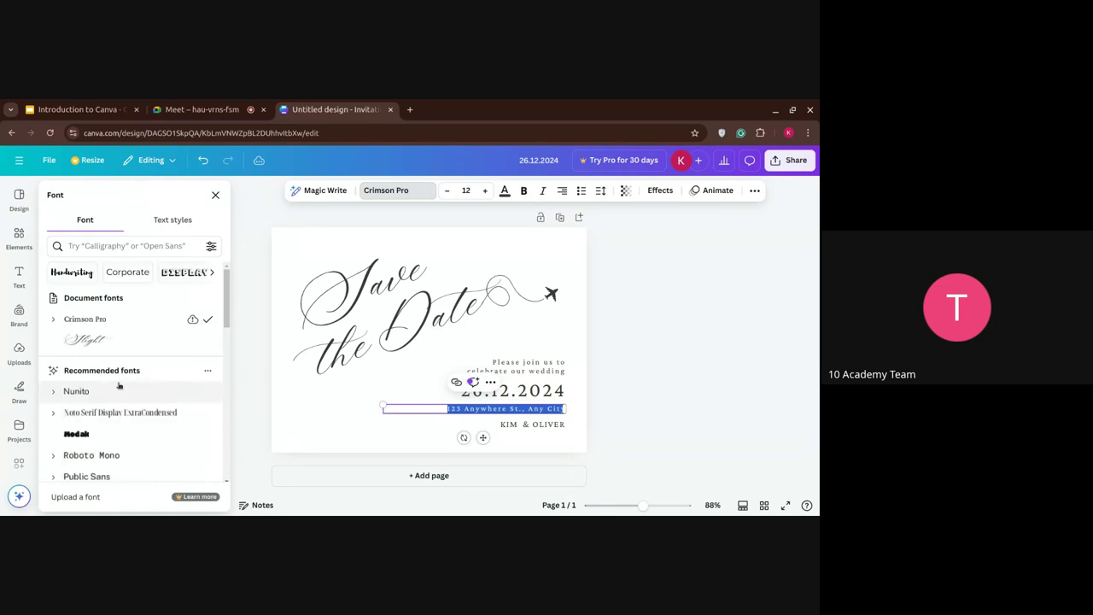
left_click(98, 345)
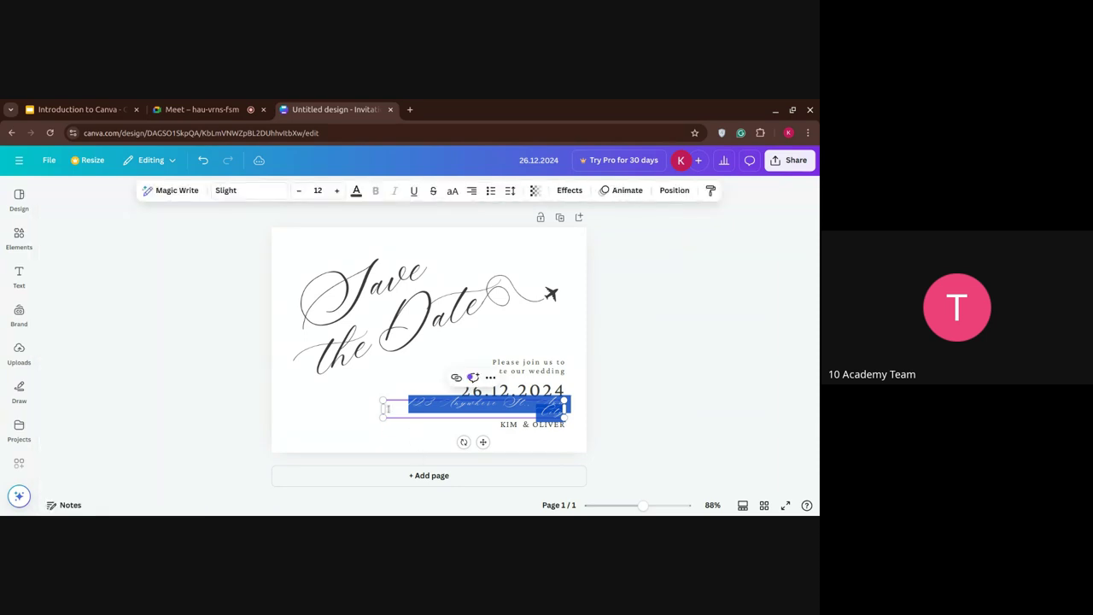
left_click_drag(383, 408, 348, 436)
key("ctrl+z")
key("ctrl+z")
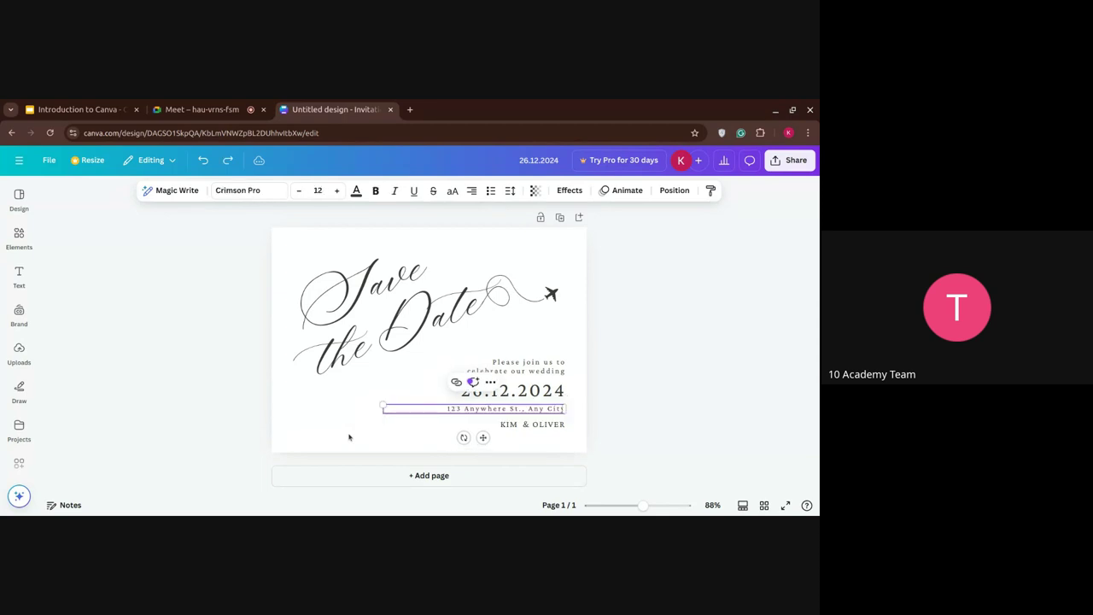
double_click(512, 408)
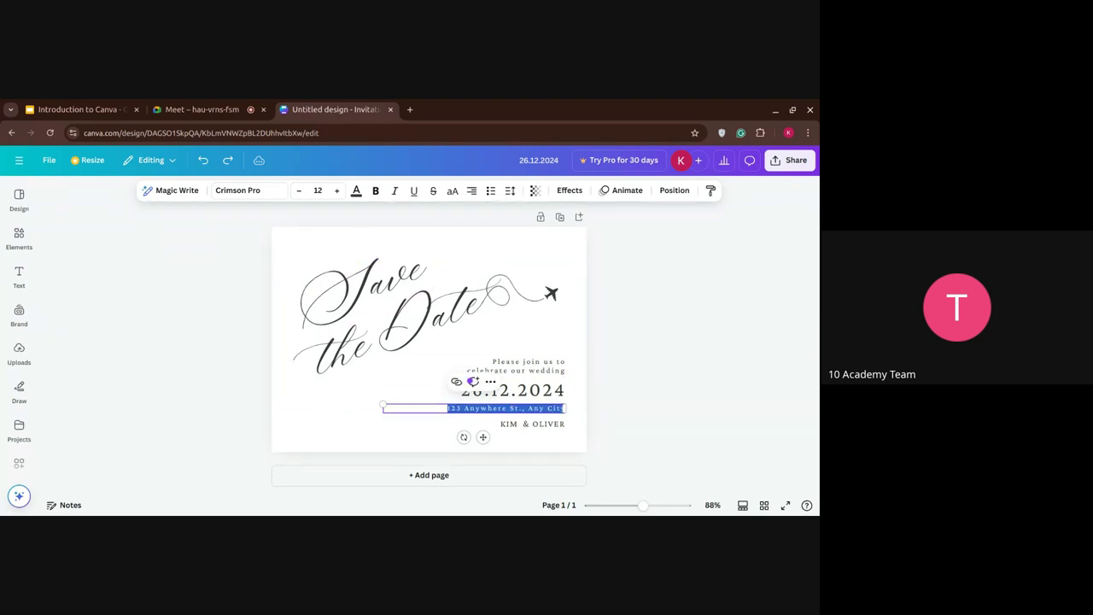
left_click(18, 506)
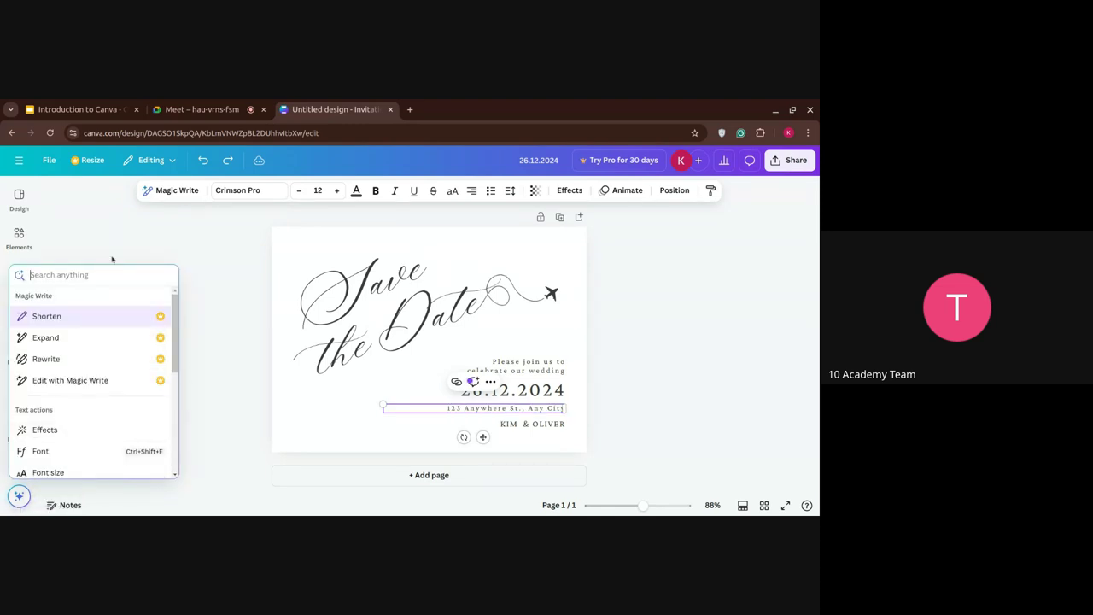
left_click(17, 212)
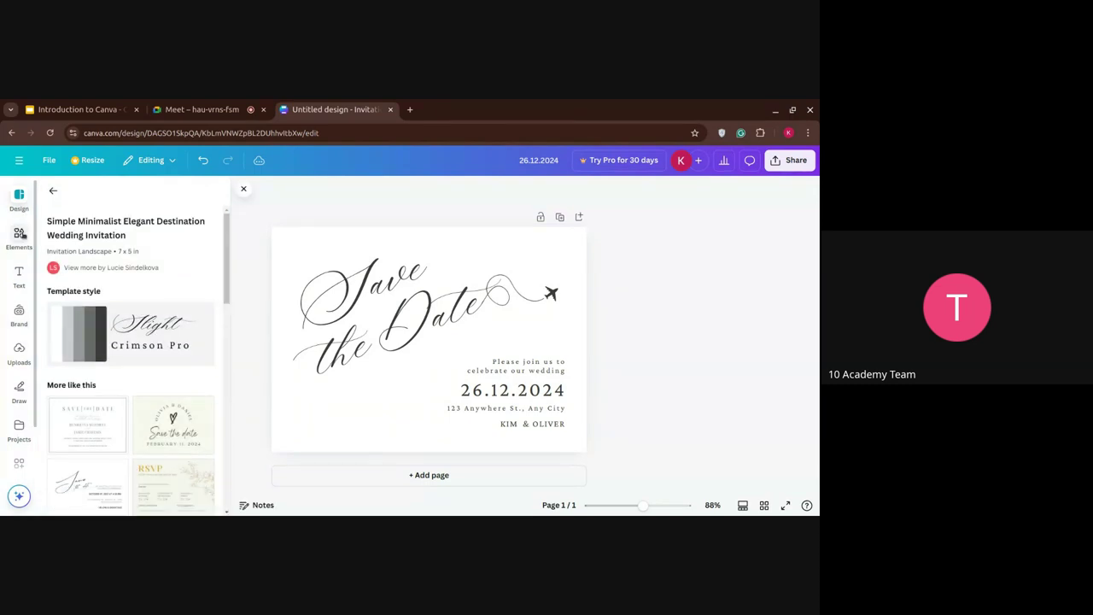
left_click(22, 236)
scroll(120, 273, "down", 3)
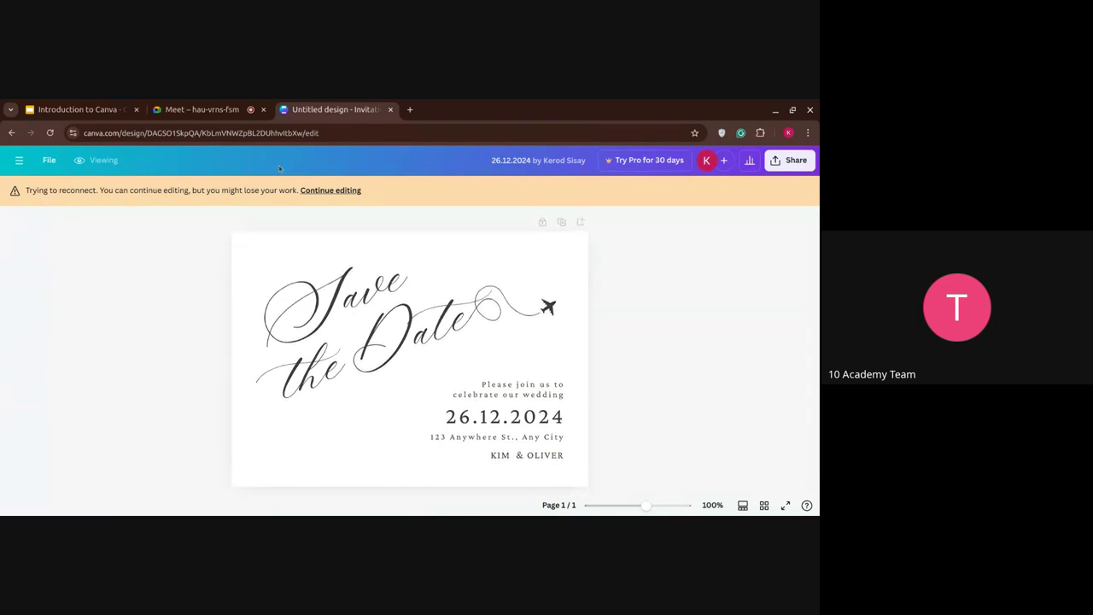
Step: Dismiss the connection warning, open Magic Media image generation and type 'cozy background wedding'
left_click(316, 190)
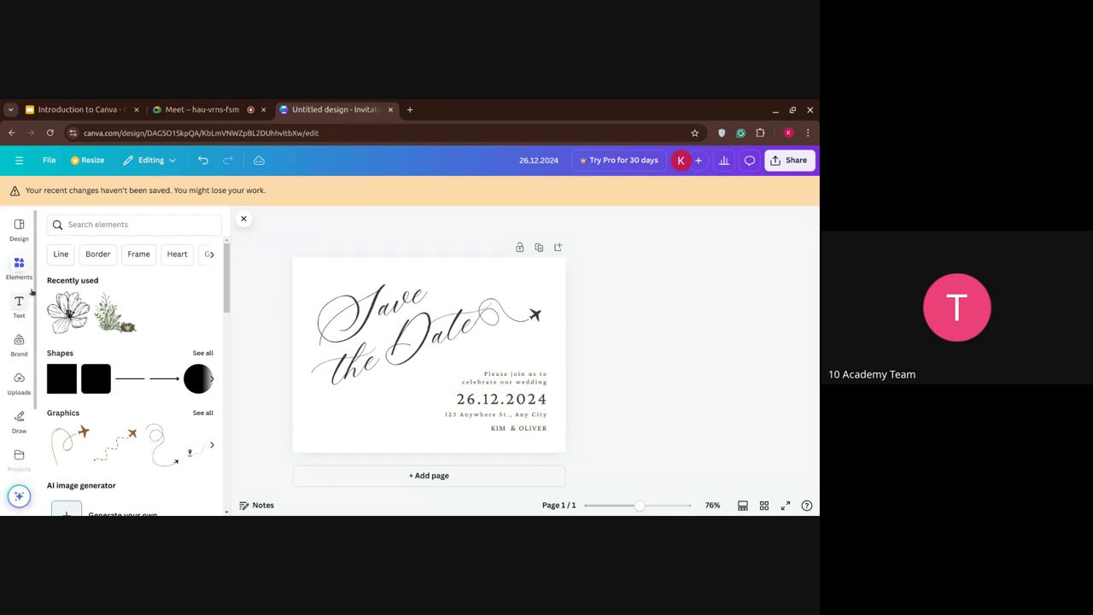
scroll(65, 361, "down", 3)
left_click(66, 284)
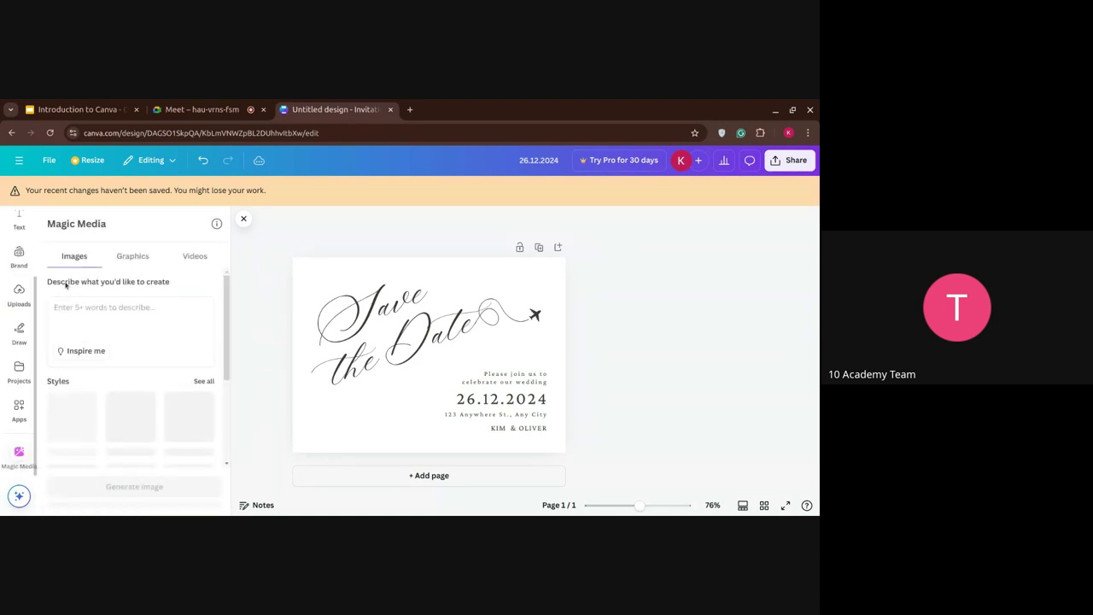
left_click(77, 301)
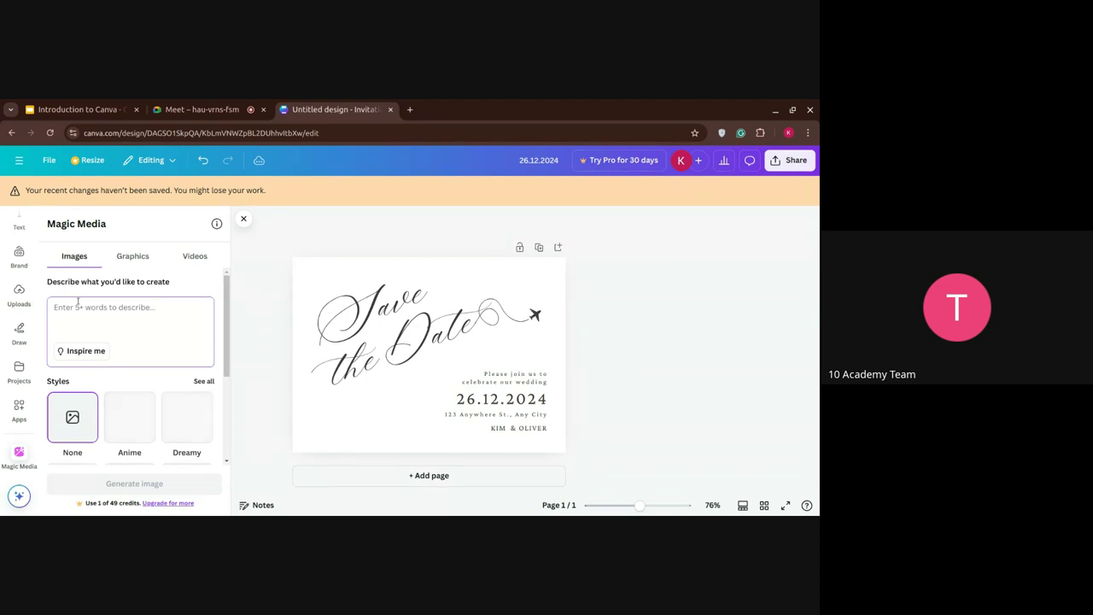
type("cosy")
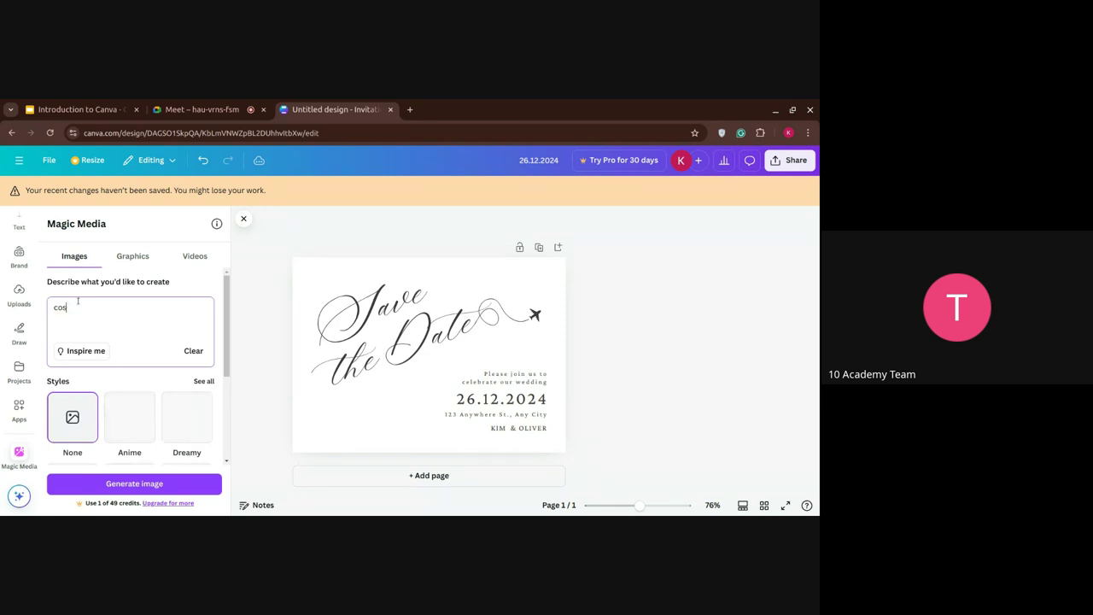
key("BackSpace")
key("BackSpace")
type("zy")
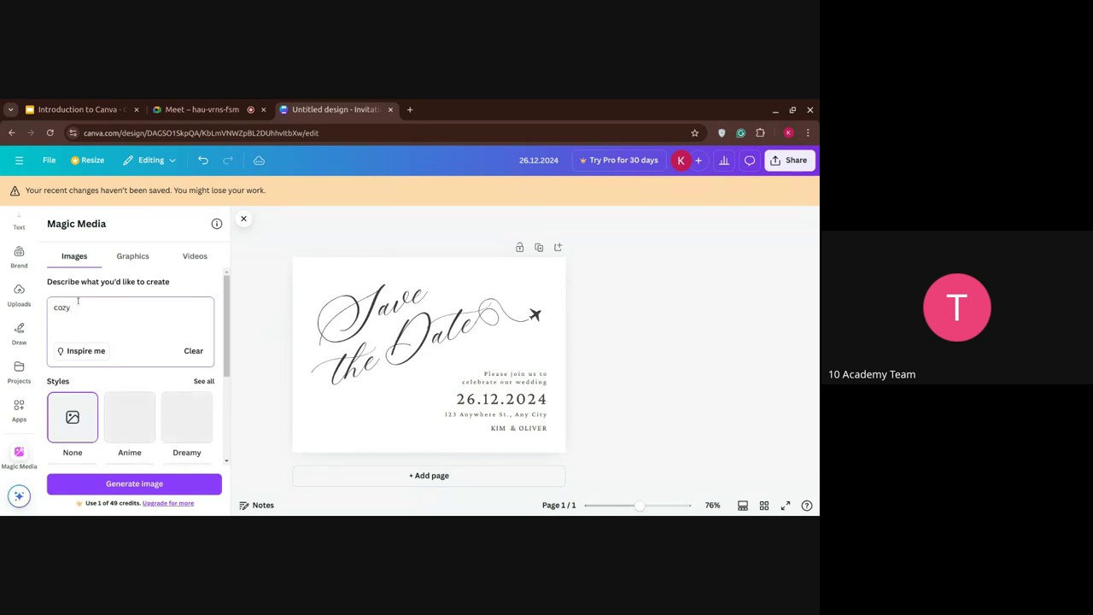
type(" background wedding")
Step: Add commas and a final word to the prompt, then generate the images
left_click(115, 306)
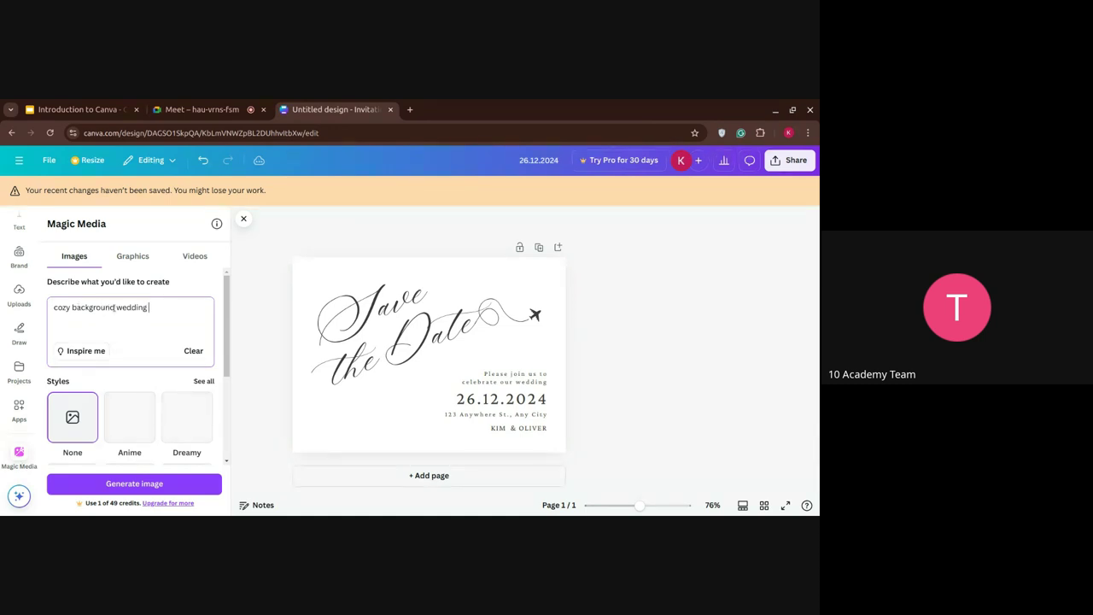
type(",")
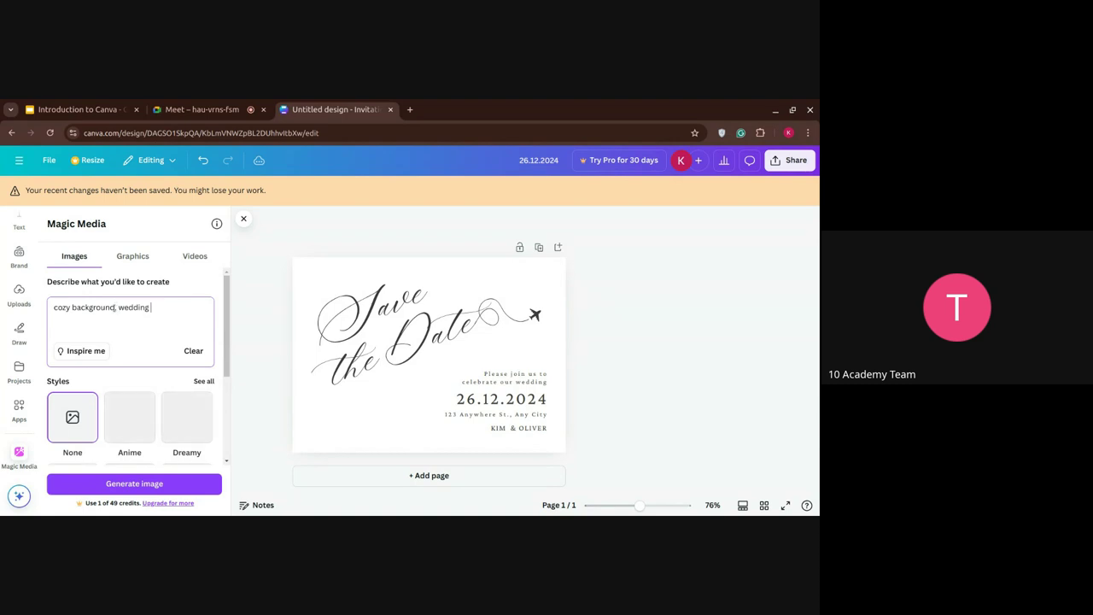
key("End")
type(",")
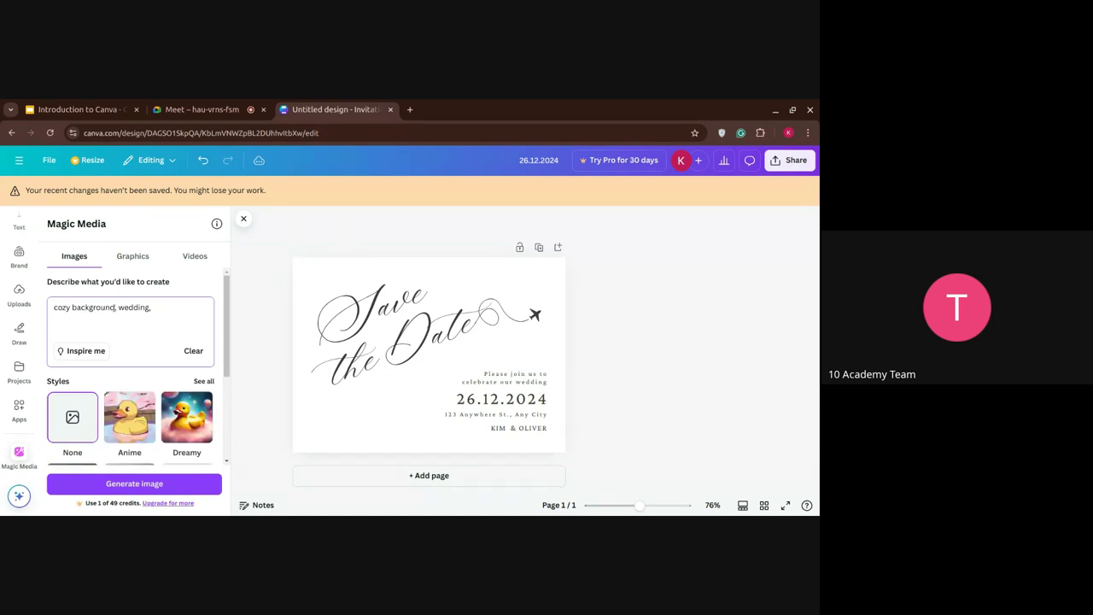
type("so")
key("BackSpace")
key("BackSpace")
type("soft")
key("Return")
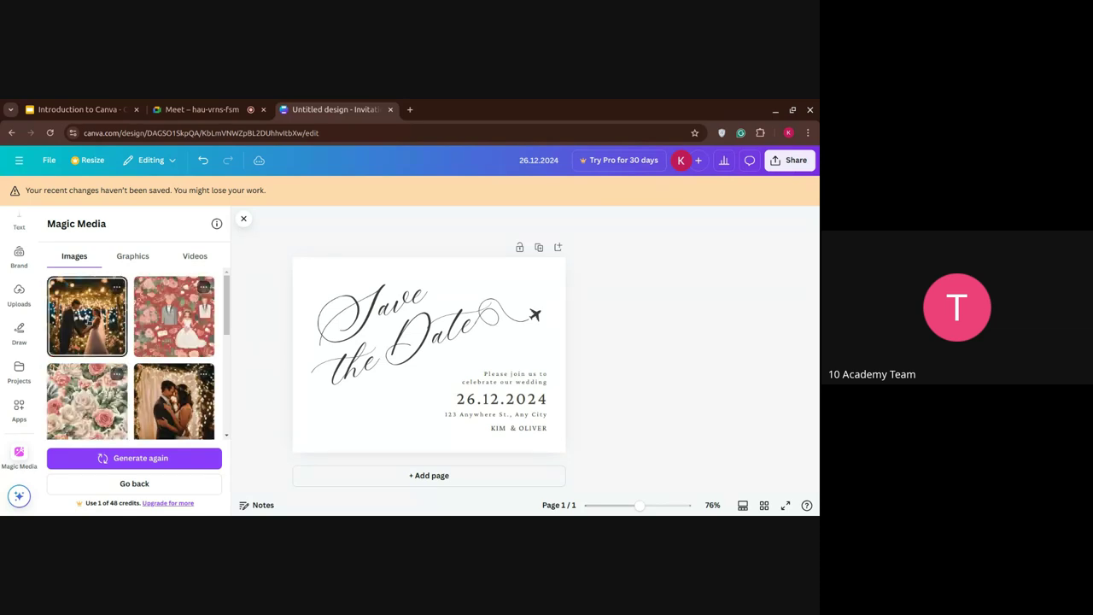
Step: Add the first generated couple image and stretch it to cover the whole card
scroll(88, 322, "down", 3)
scroll(88, 322, "up", 1)
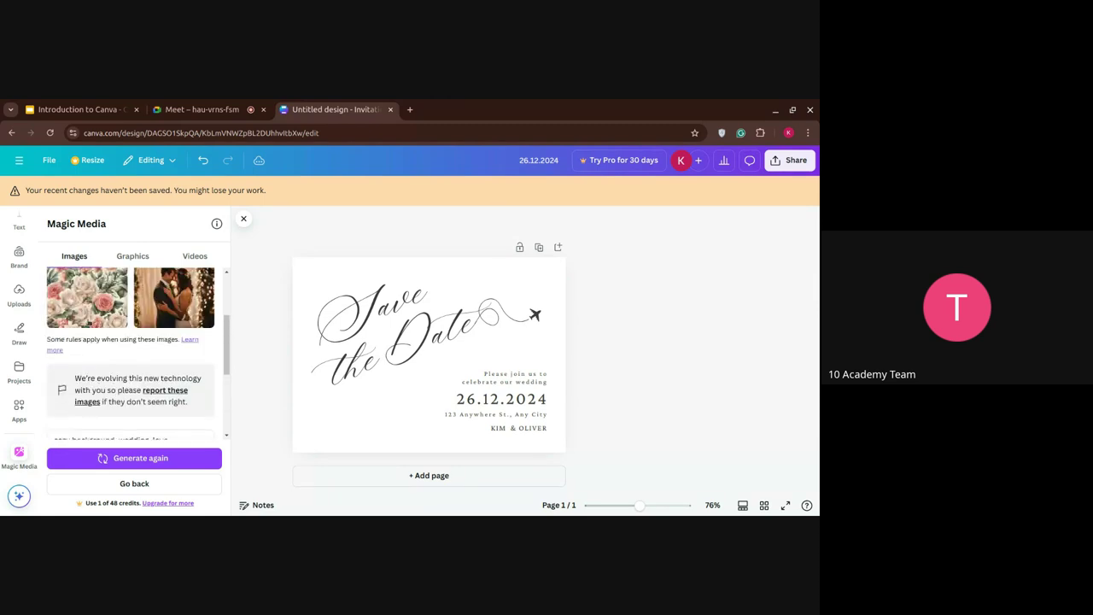
scroll(88, 322, "up", 1)
scroll(88, 322, "down", 2)
scroll(87, 320, "up", 2)
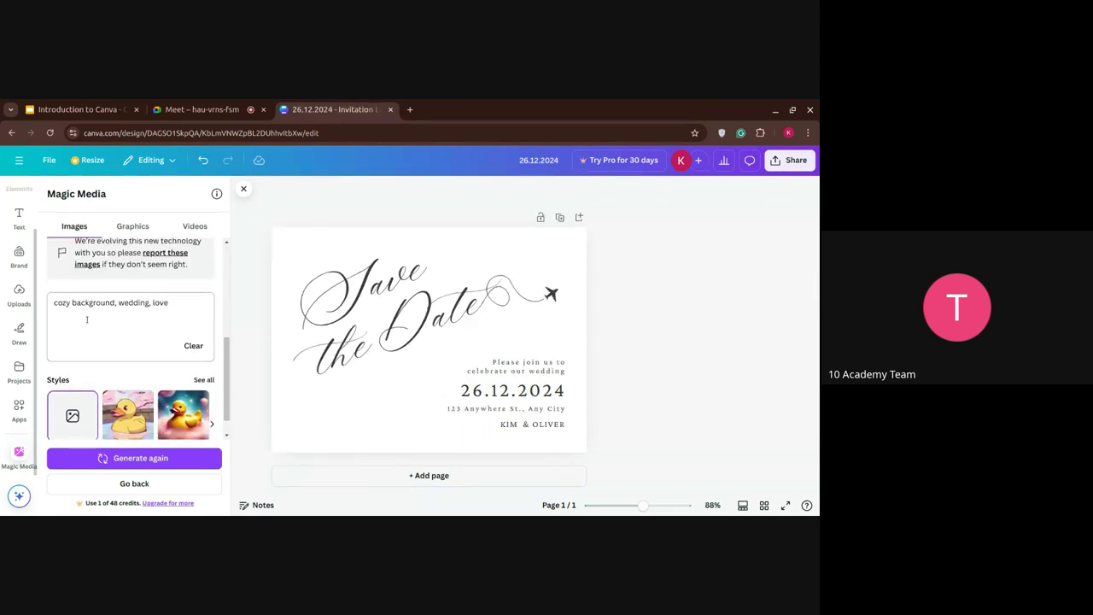
scroll(87, 321, "up", 3)
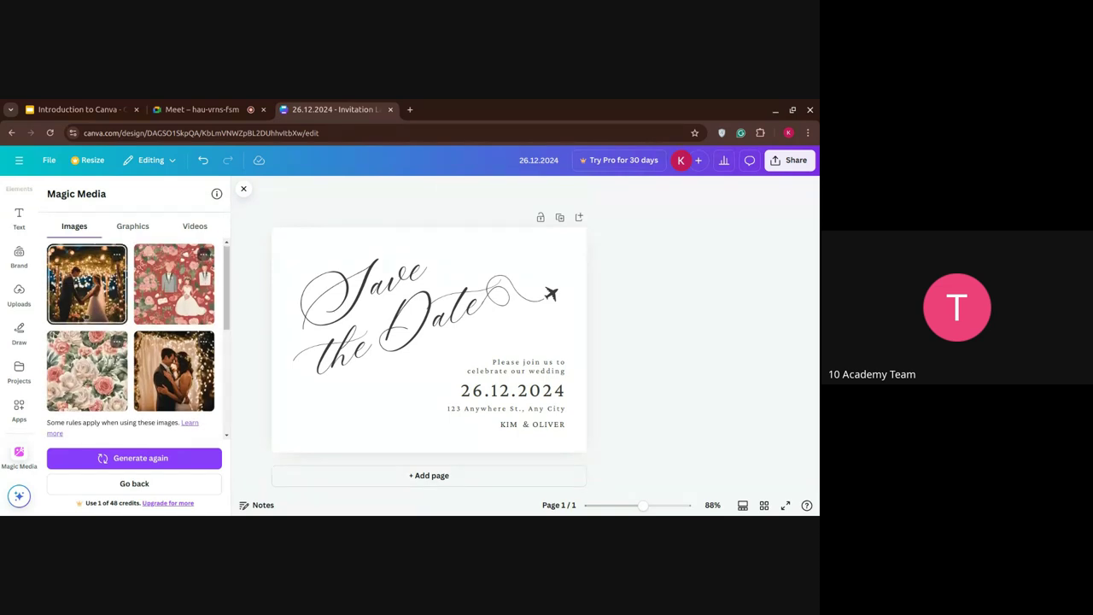
left_click(102, 320)
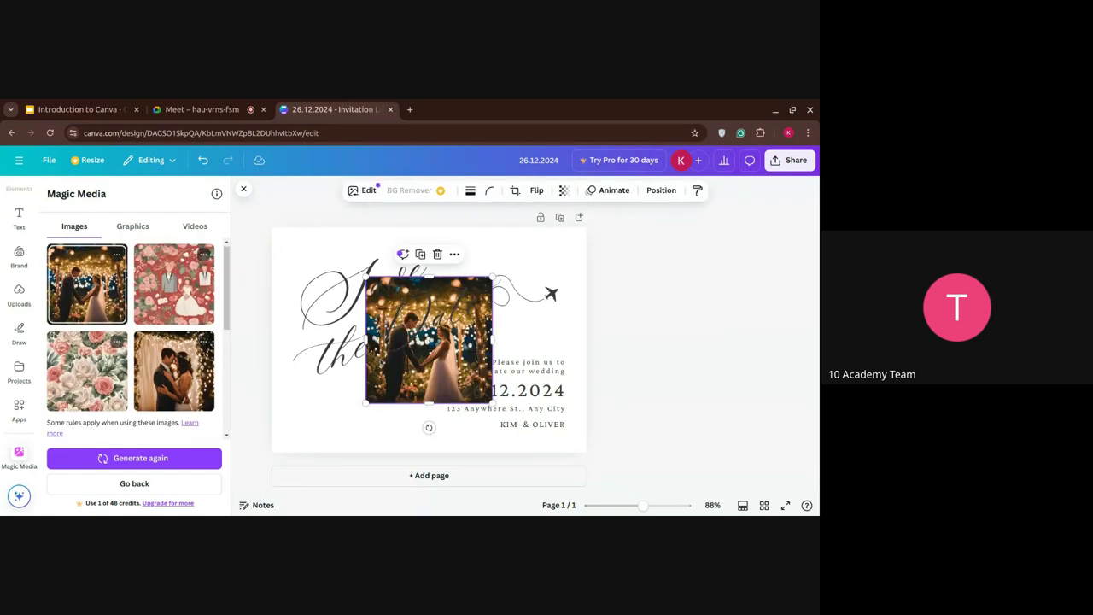
left_click_drag(378, 362, 308, 301)
right_click(318, 308)
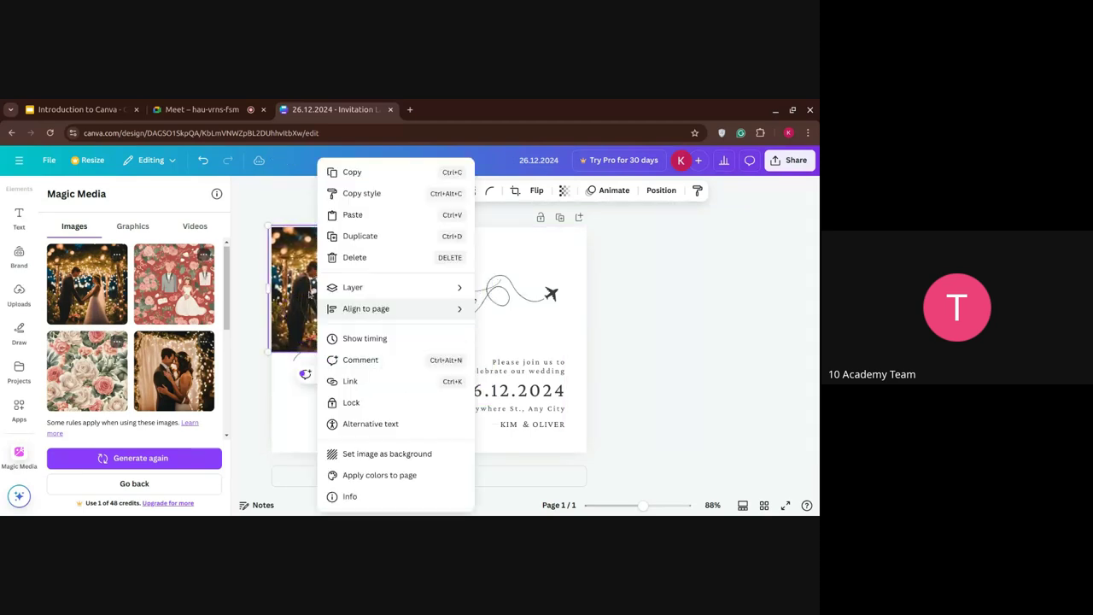
key("Escape")
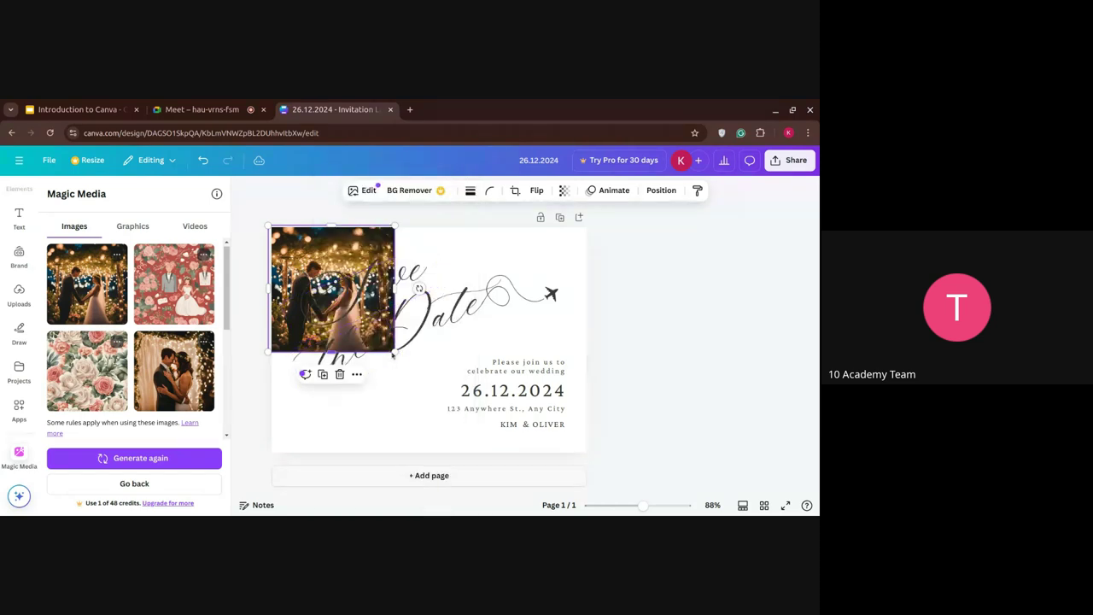
left_click_drag(388, 354, 551, 391)
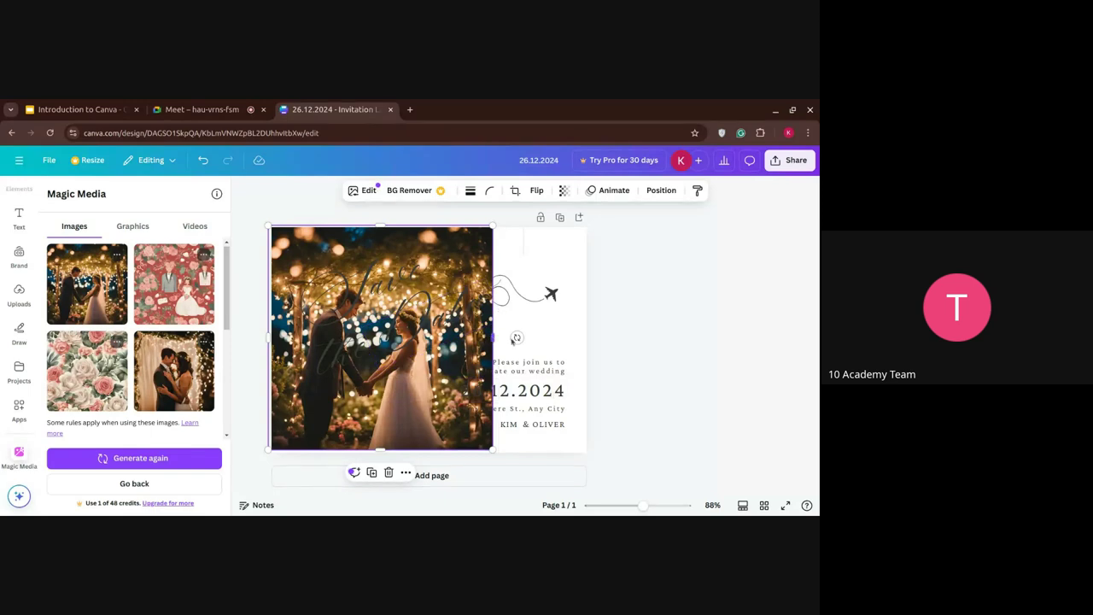
left_click_drag(492, 337, 581, 339)
Step: Send the photo one layer backward behind the text, then reselect it
right_click(546, 291)
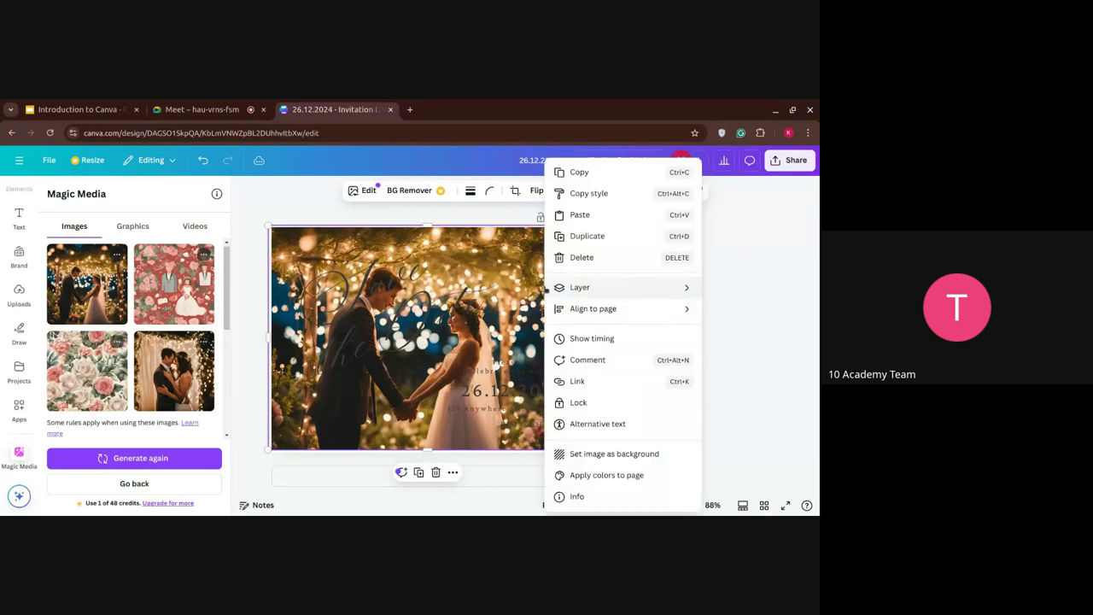
mouse_move(556, 291)
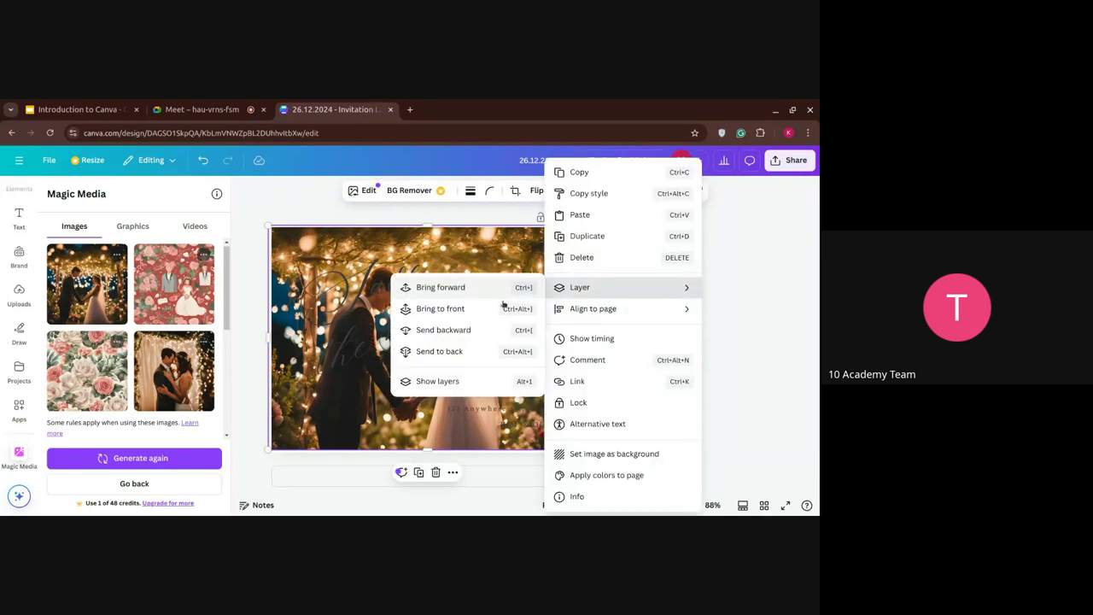
left_click(471, 332)
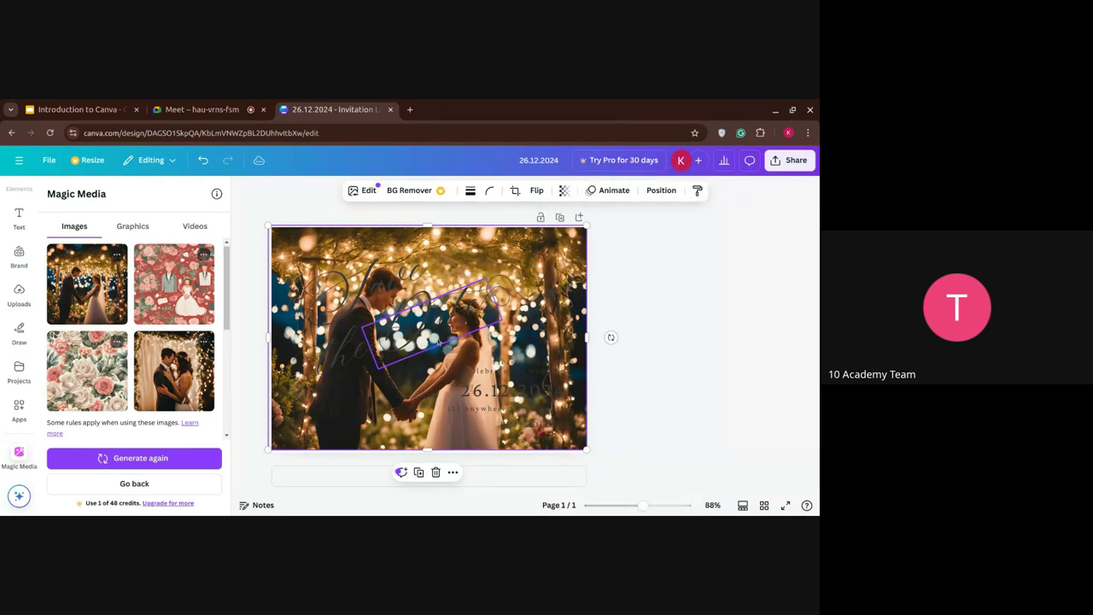
left_click(406, 365)
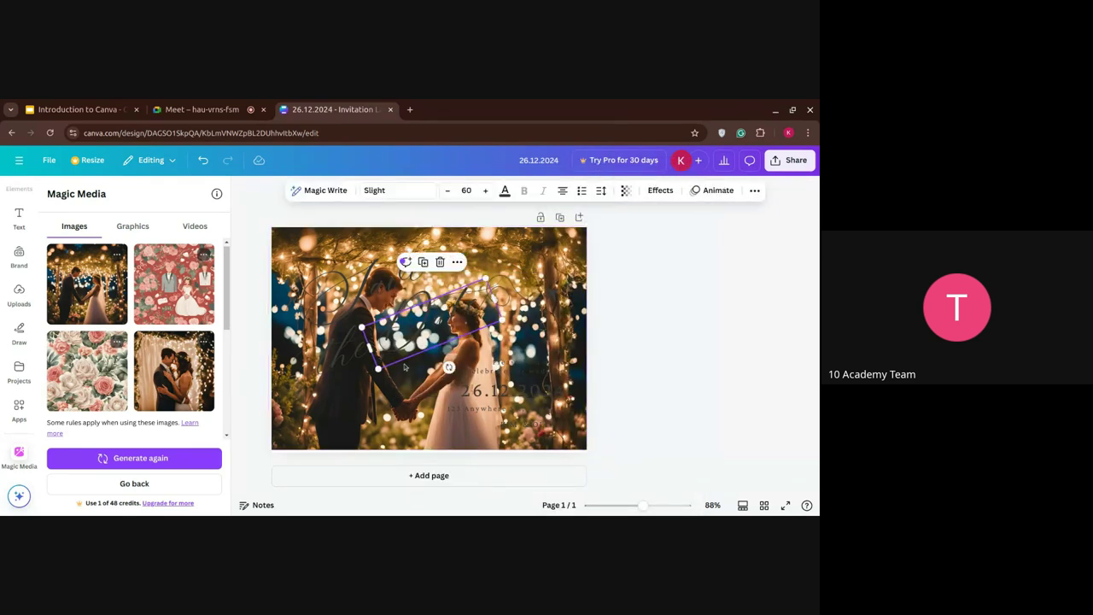
left_click(331, 411)
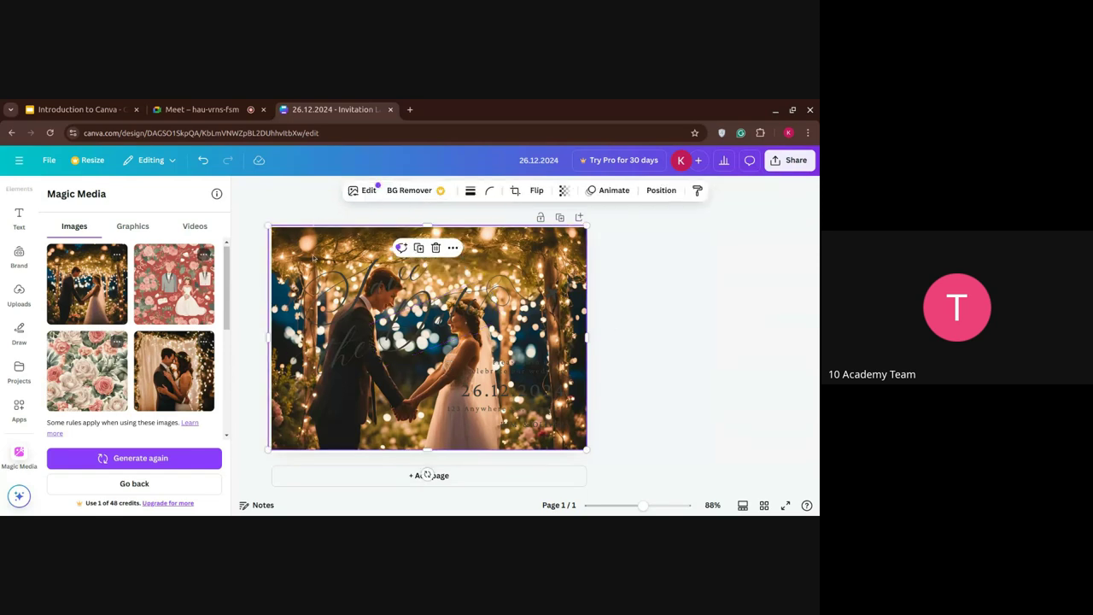
Step: Set the couple-under-lights wedding photo as the page background
right_click(312, 255)
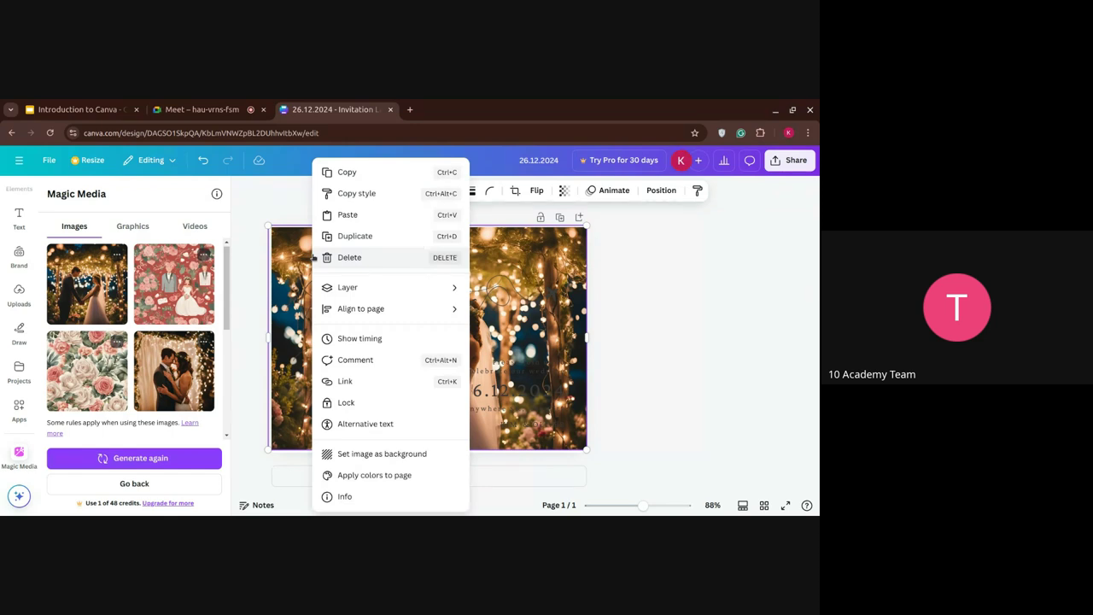
left_click(391, 453)
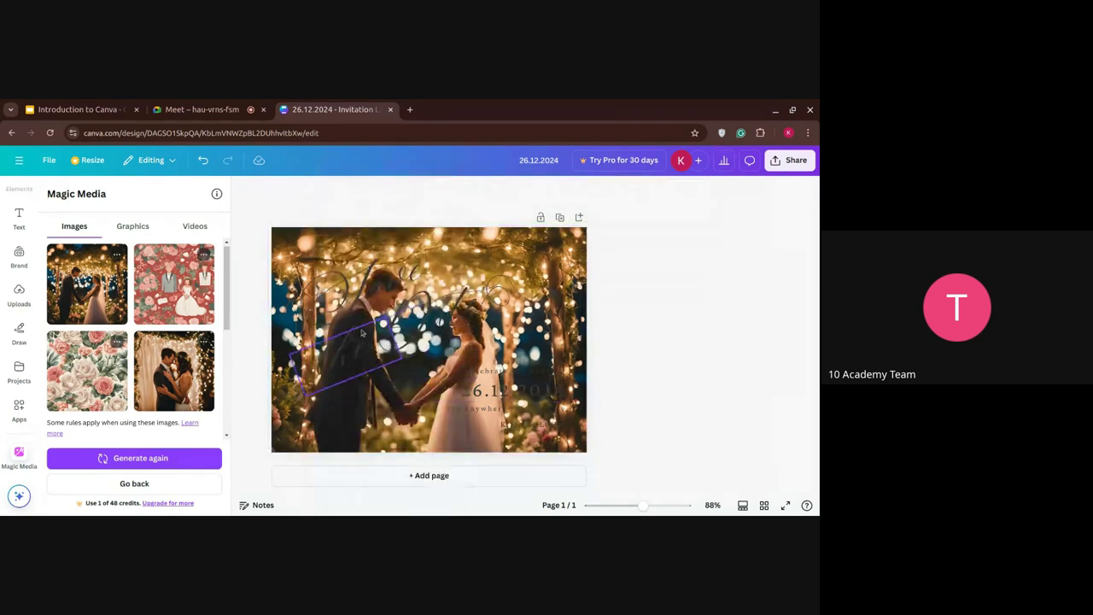
left_click(472, 265)
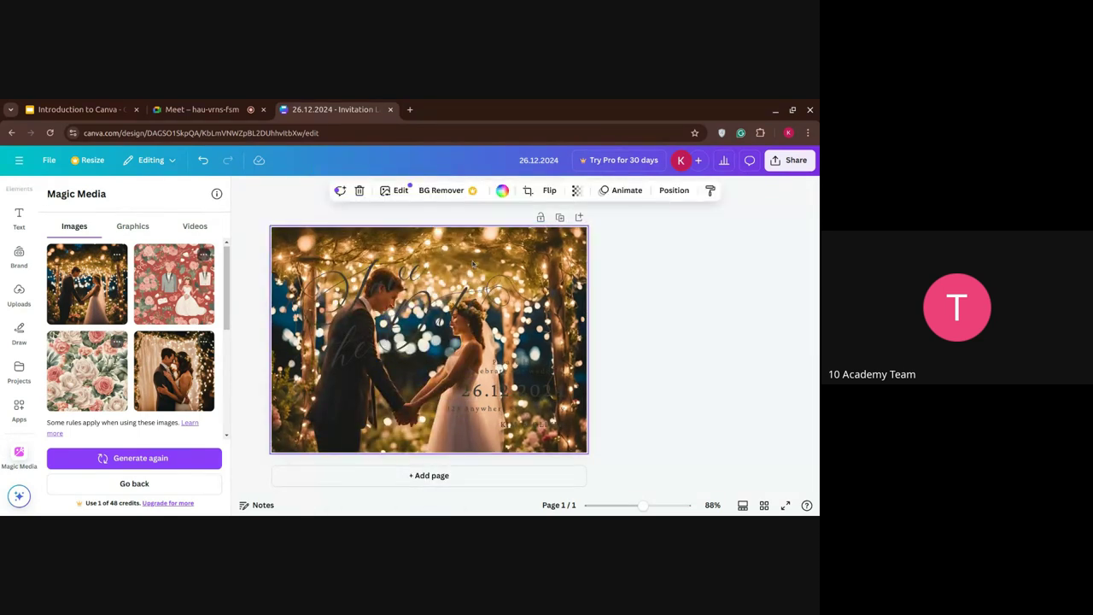
Step: Fade the background photo's transparency to 39, then further down to 34
left_click(502, 190)
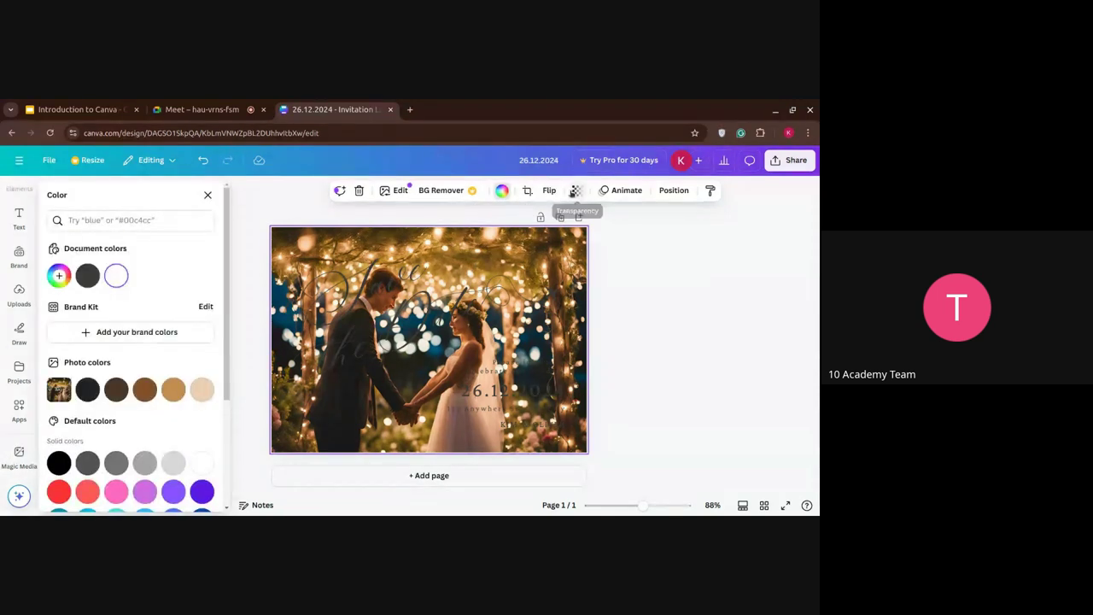
left_click(576, 191)
left_click_drag(603, 234, 560, 244)
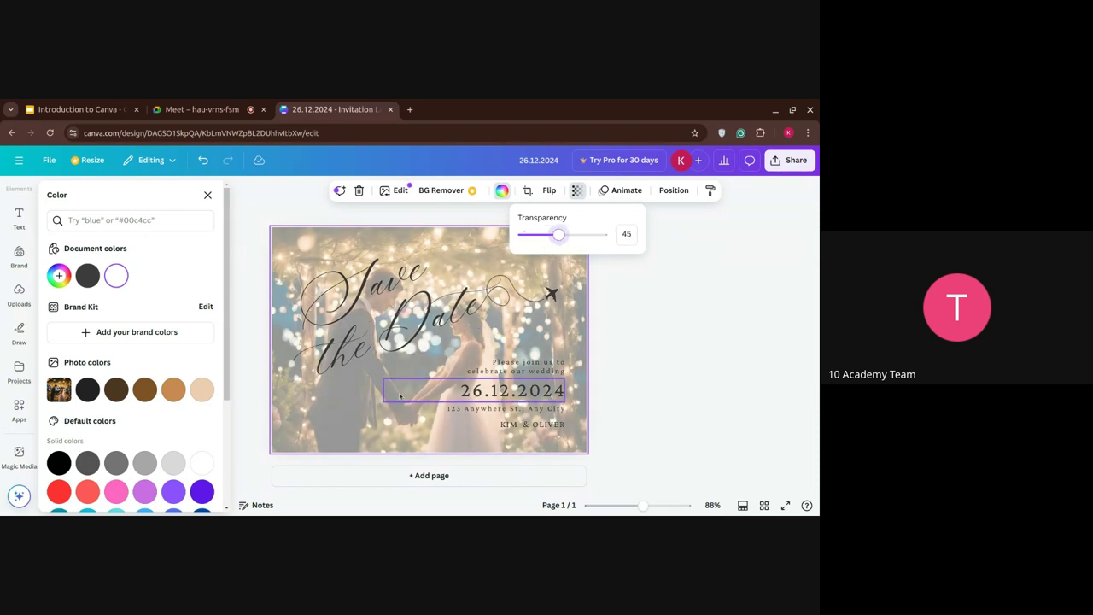
left_click(486, 391)
left_click(339, 416)
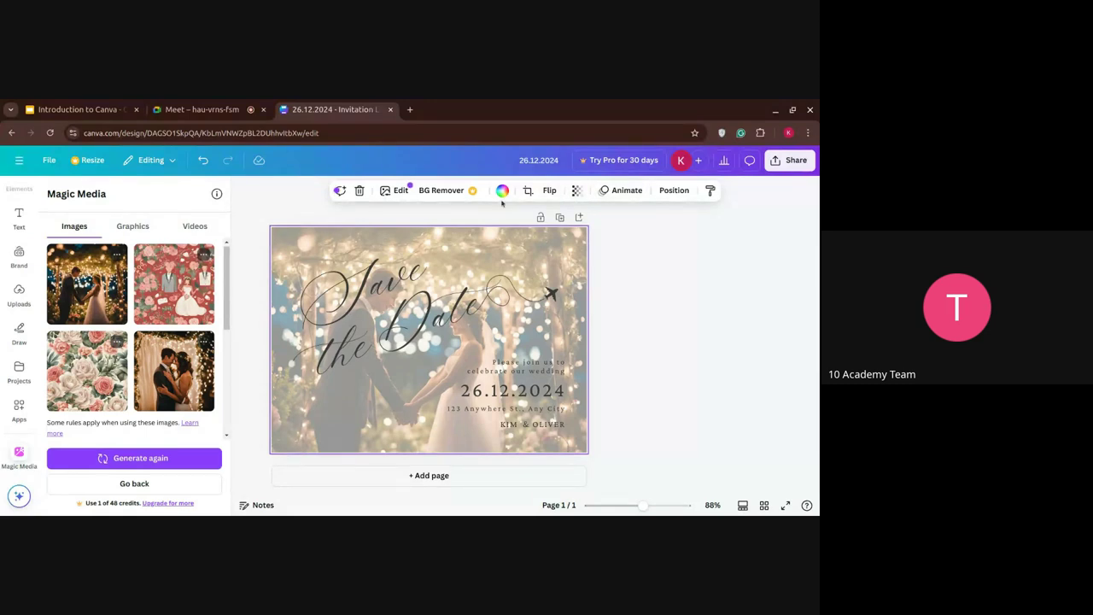
left_click(577, 191)
left_click_drag(558, 235, 550, 236)
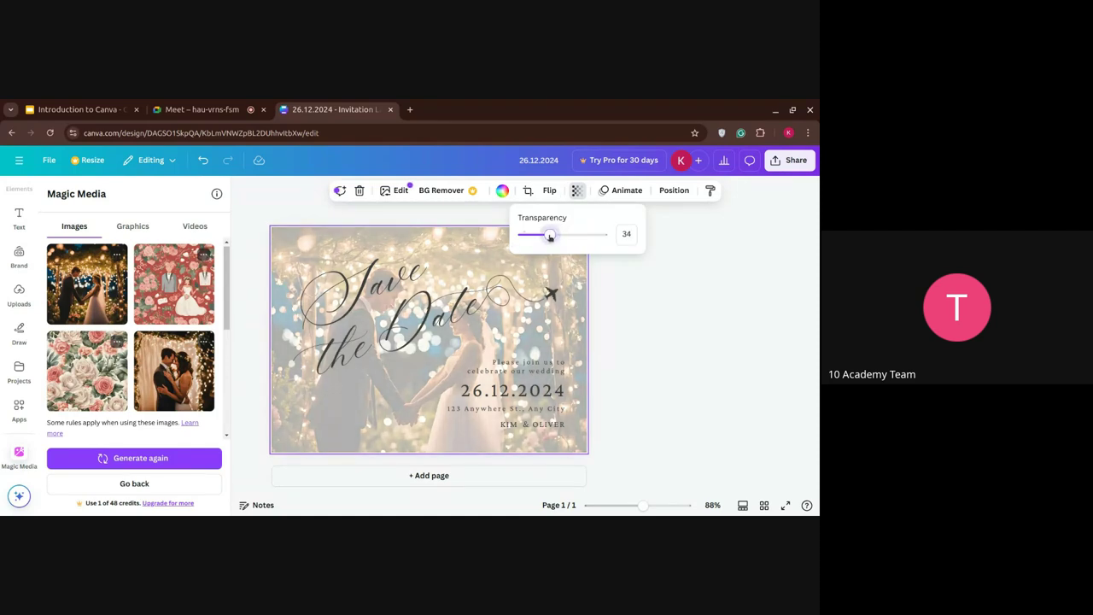
left_click(389, 368)
left_click(373, 408)
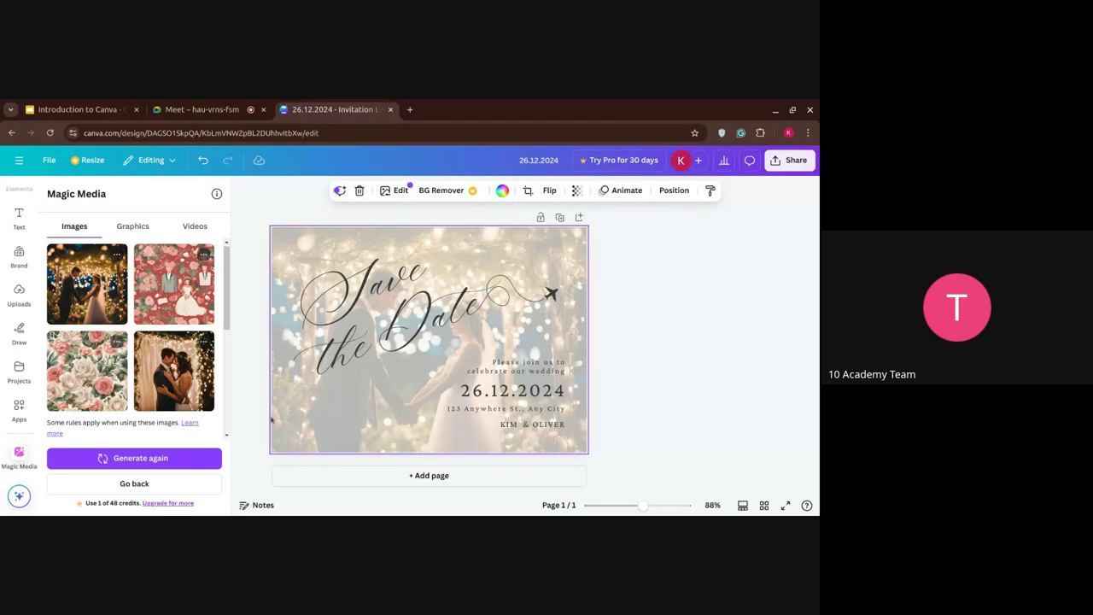
Step: Generate 3D chrome style Magic Media graphics from the prompt 'dancing in the rain'
left_click(122, 233)
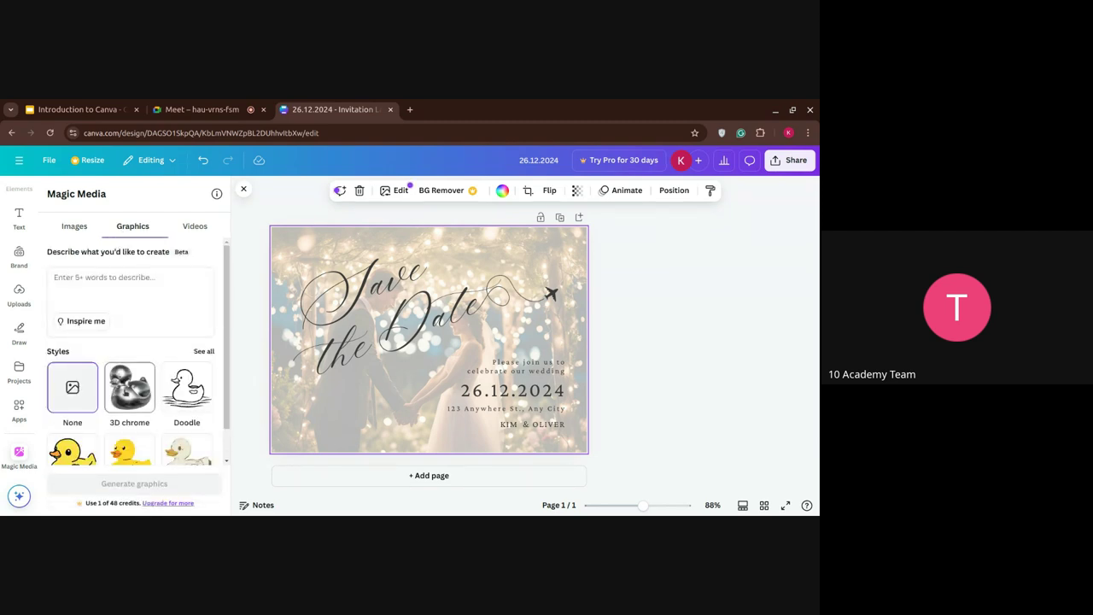
left_click(129, 389)
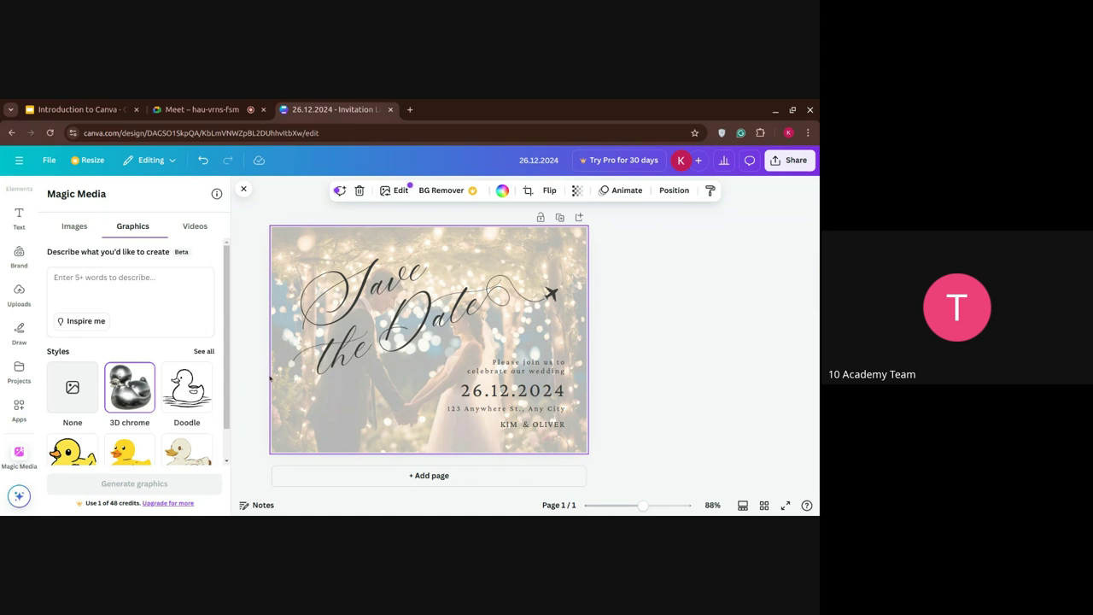
left_click(172, 330)
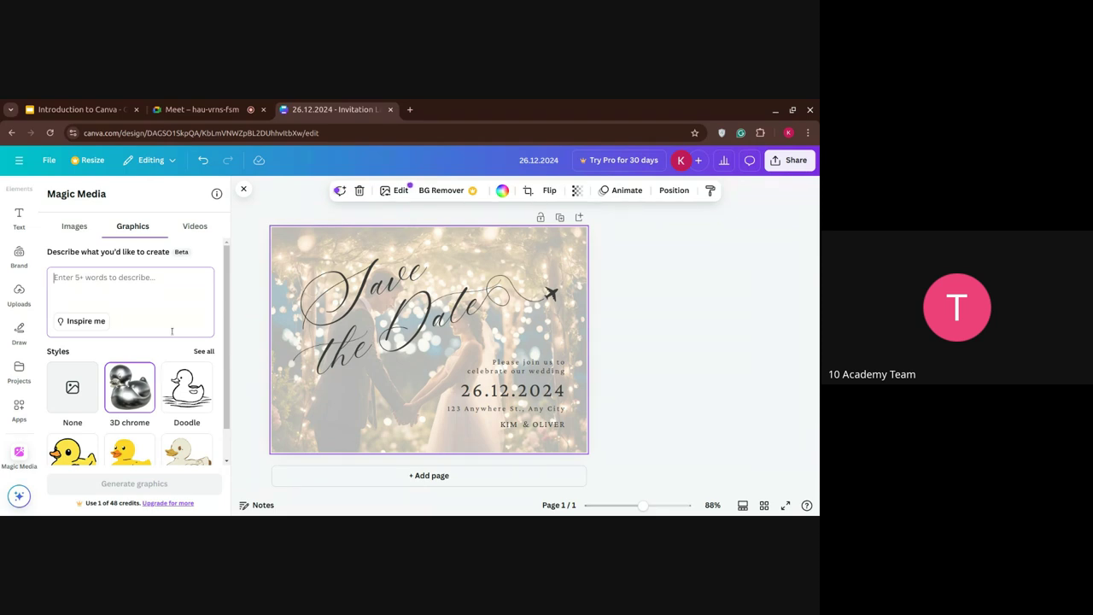
type("dancing in the r")
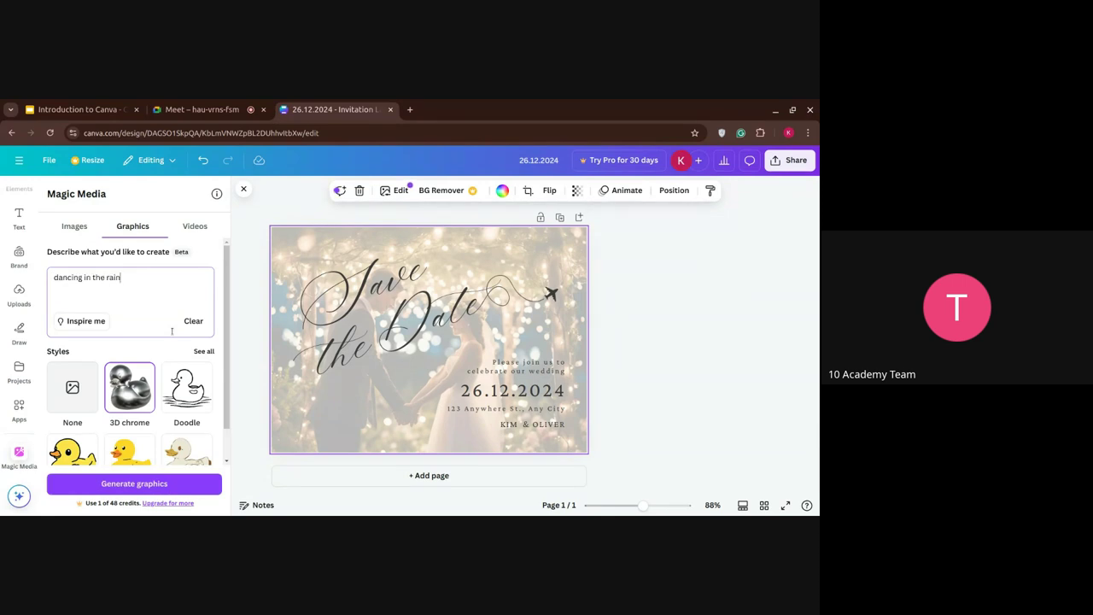
type("ain")
key("Return")
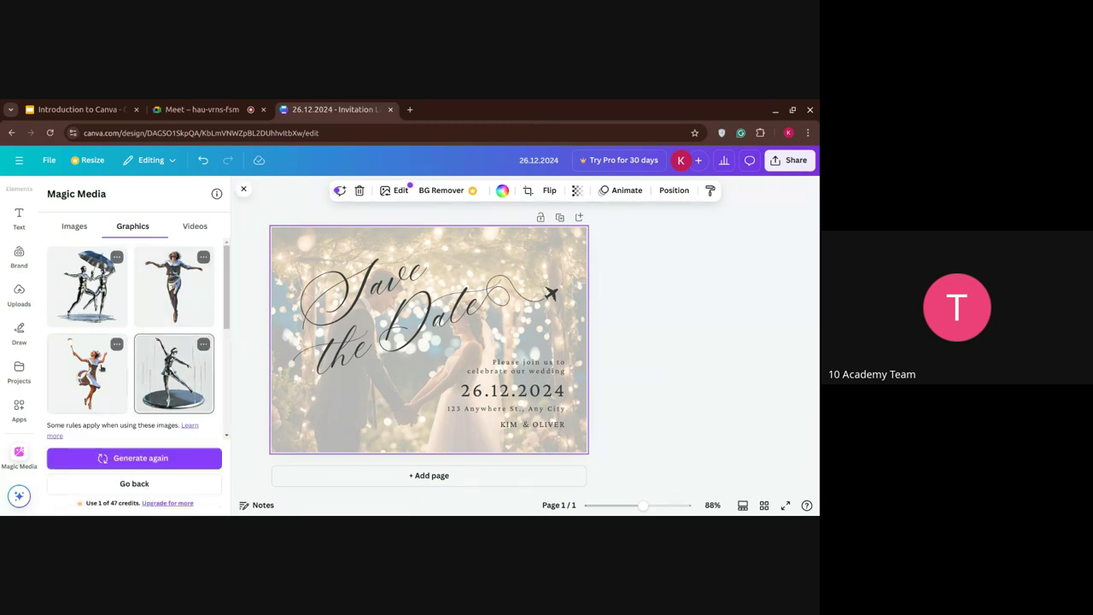
Step: Add the chrome dancer graphic to the card's bottom-left corner
left_click(86, 373)
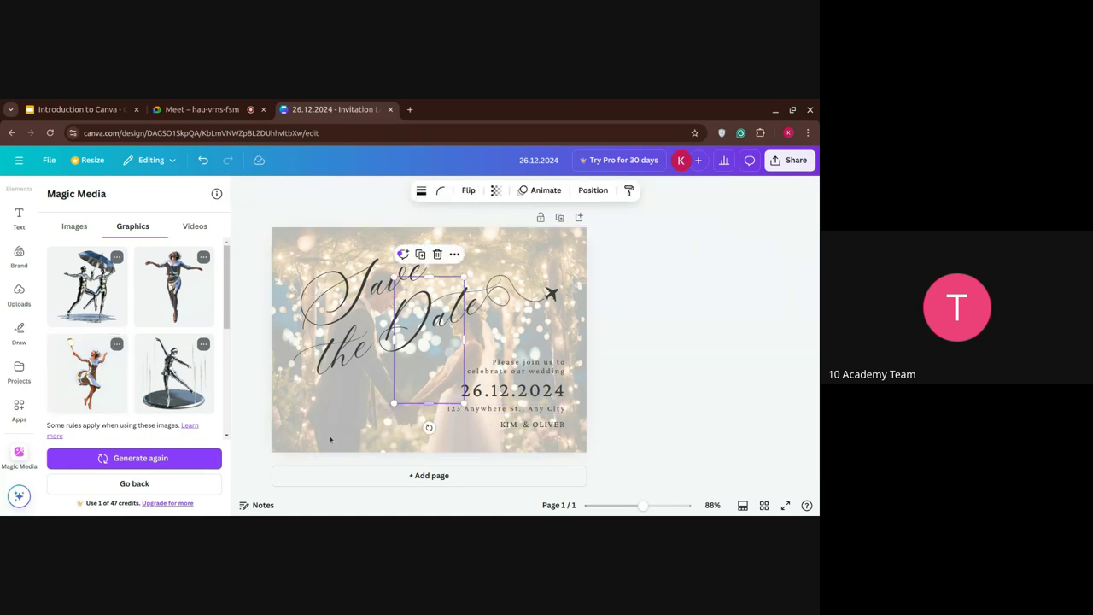
left_click_drag(421, 392, 256, 463)
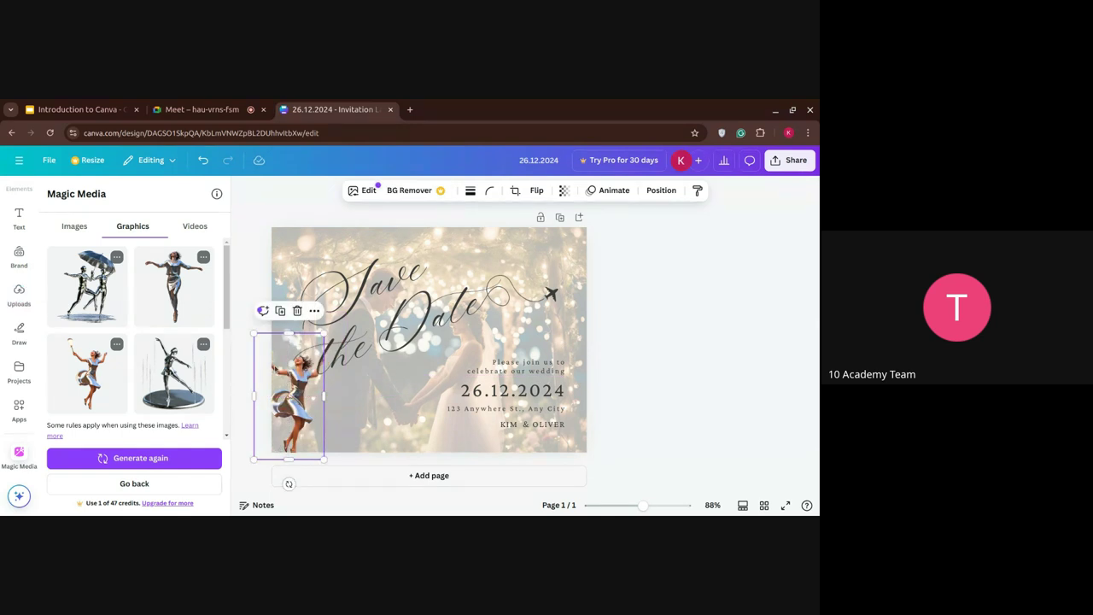
right_click(277, 367)
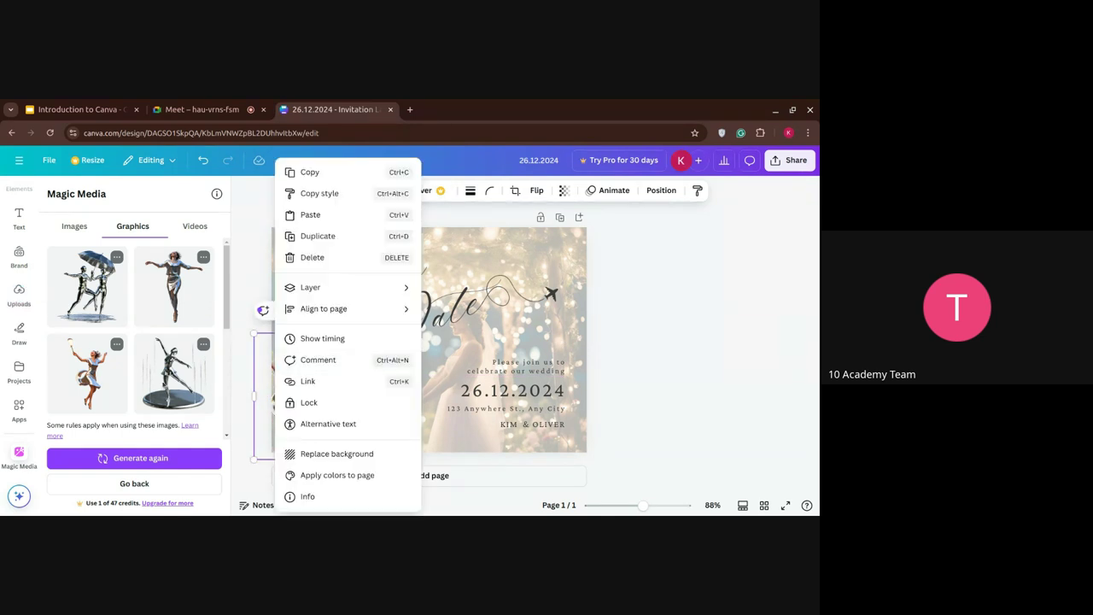
left_click(143, 224)
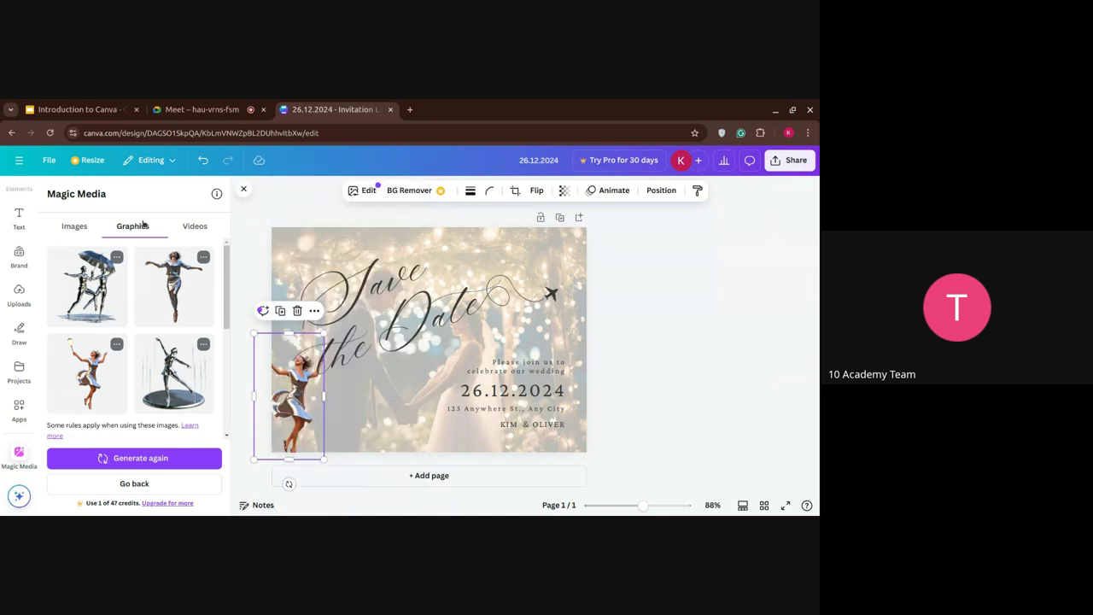
Step: Regenerate the 'dancing in the rain' graphics in Doodle style and delete the chrome dancer
left_click(191, 227)
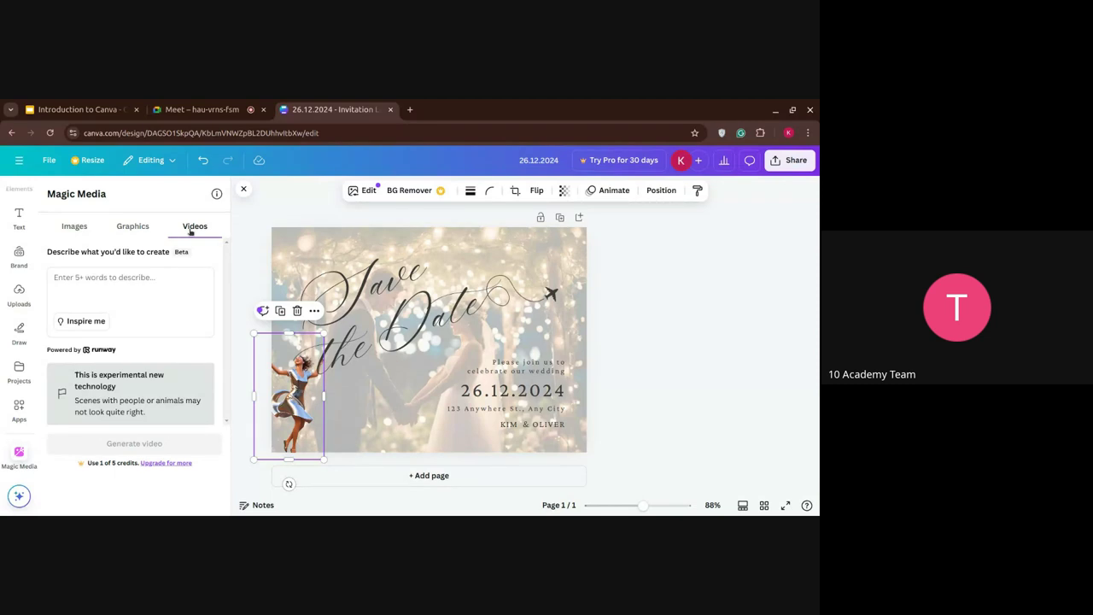
left_click(126, 224)
scroll(104, 402, "down", 5)
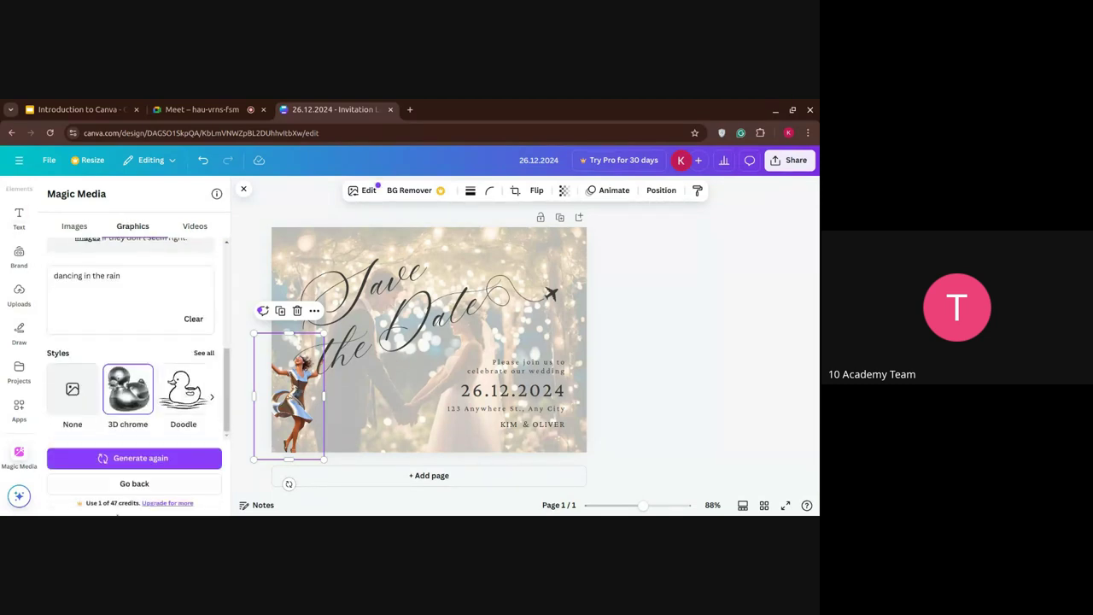
left_click(182, 409)
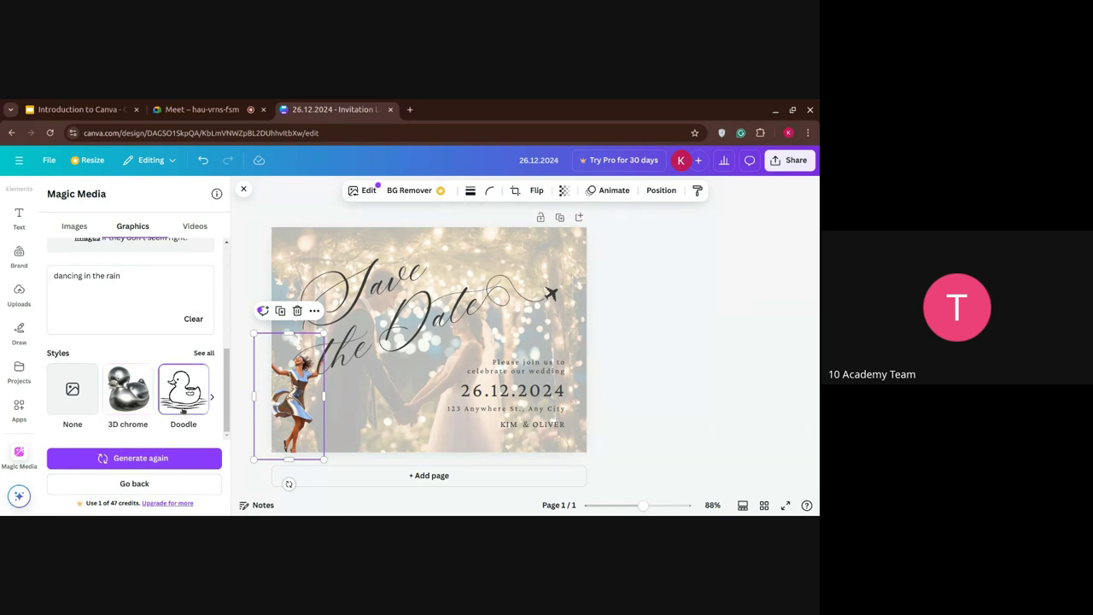
left_click(161, 461)
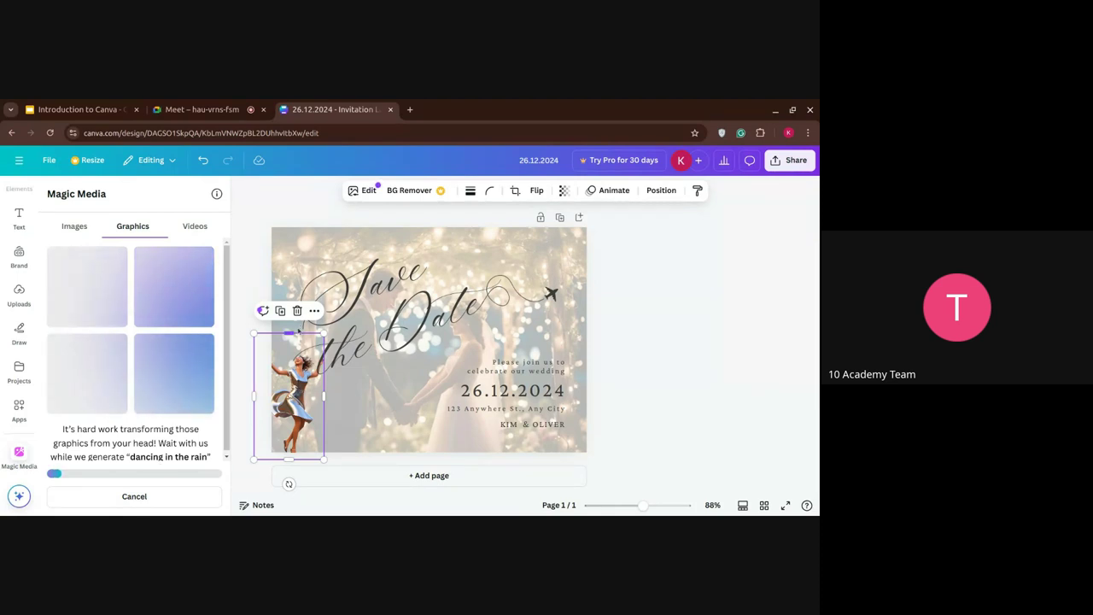
left_click(297, 312)
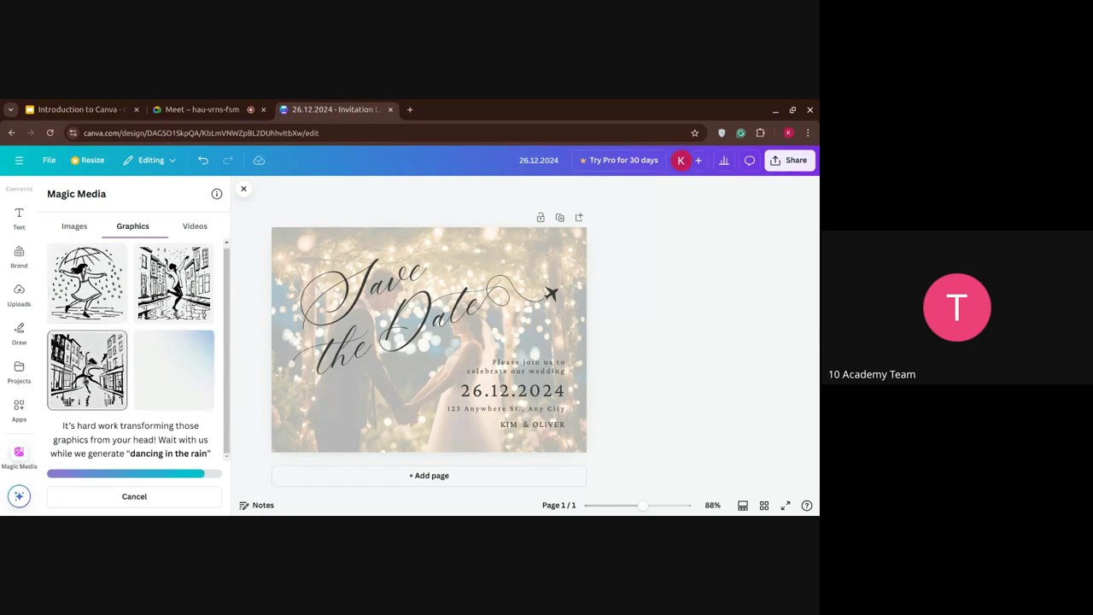
Step: Place the doodle street-dancer graphic bottom-left on the card at 27 transparency
left_click(87, 370)
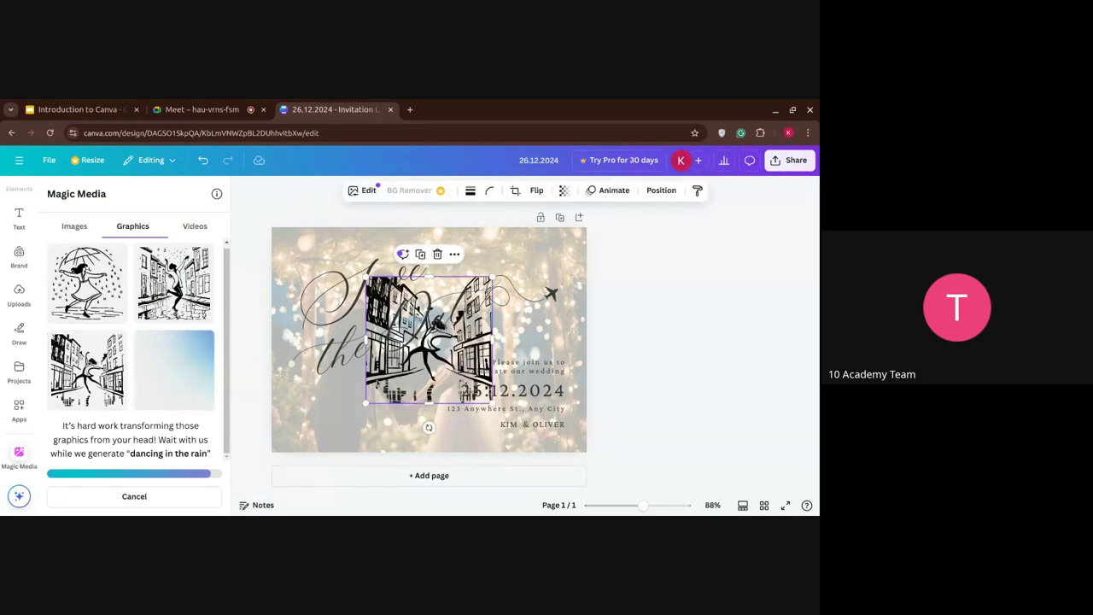
left_click_drag(374, 381, 281, 438)
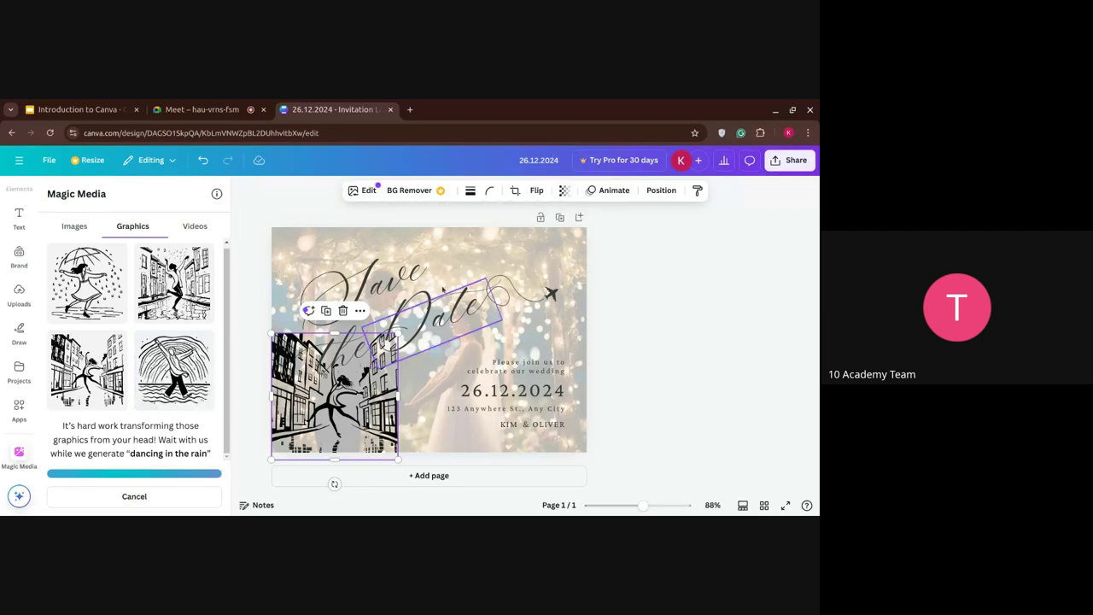
right_click(319, 380)
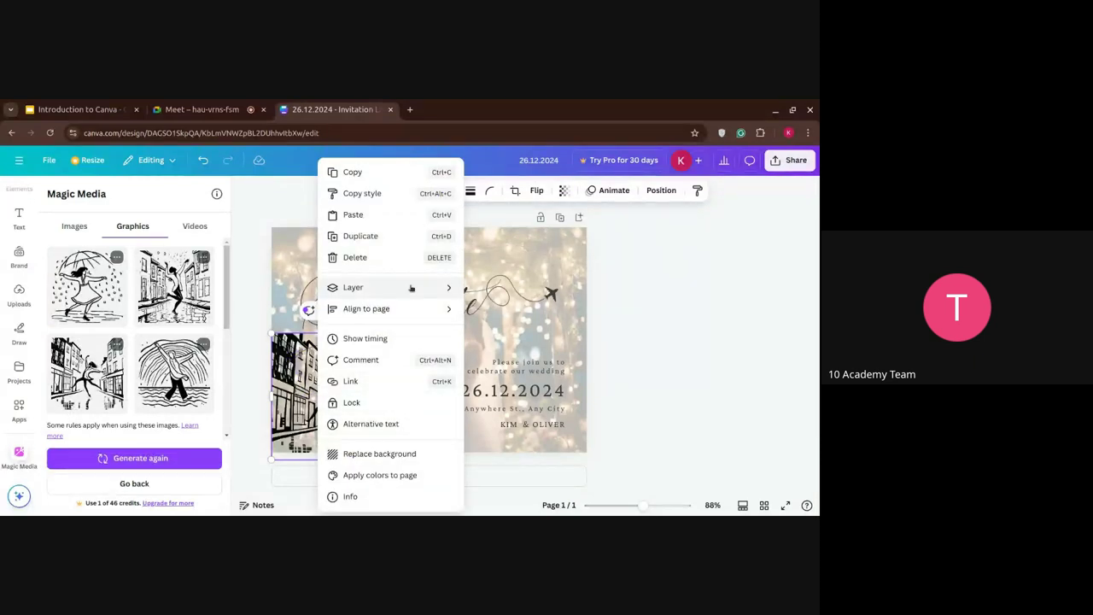
mouse_move(411, 289)
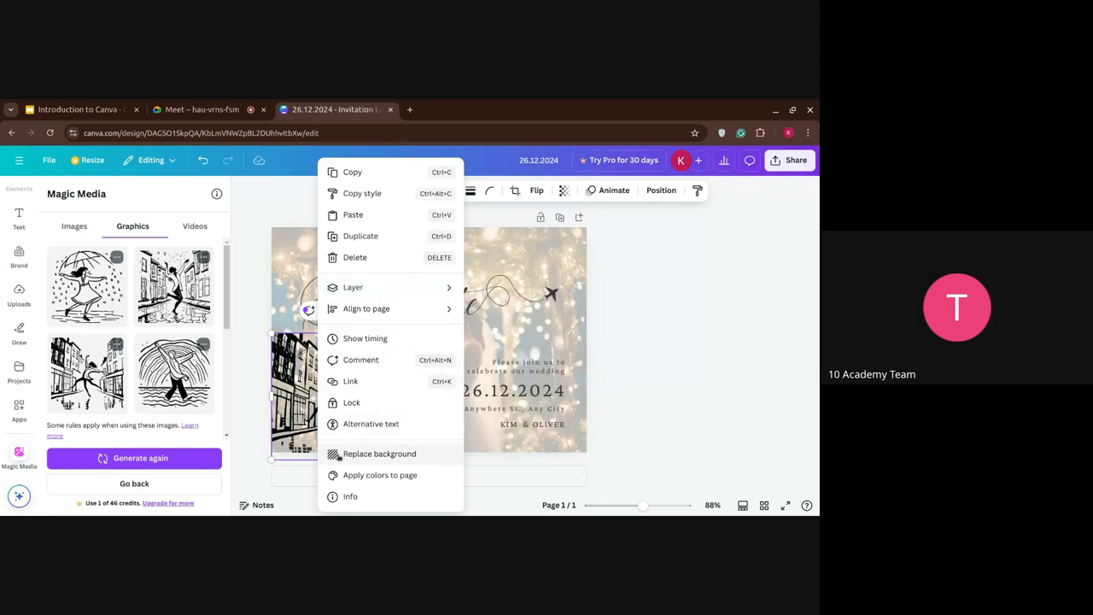
key("Escape")
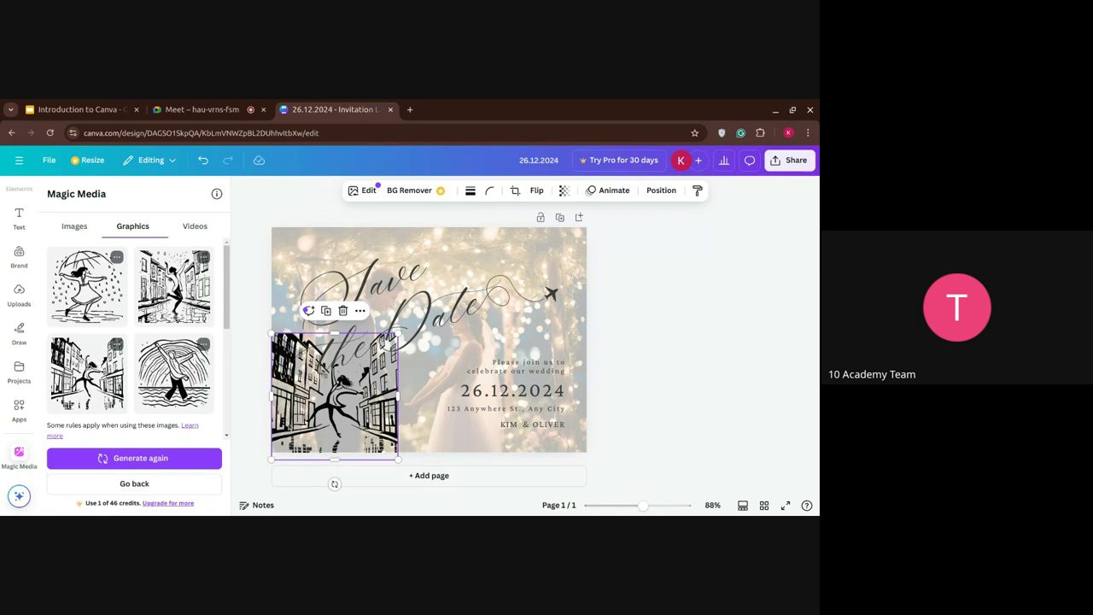
mouse_move(333, 393)
left_mouse_down()
mouse_move(310, 396)
mouse_move(317, 401)
left_mouse_up()
left_click_drag(378, 347, 385, 346)
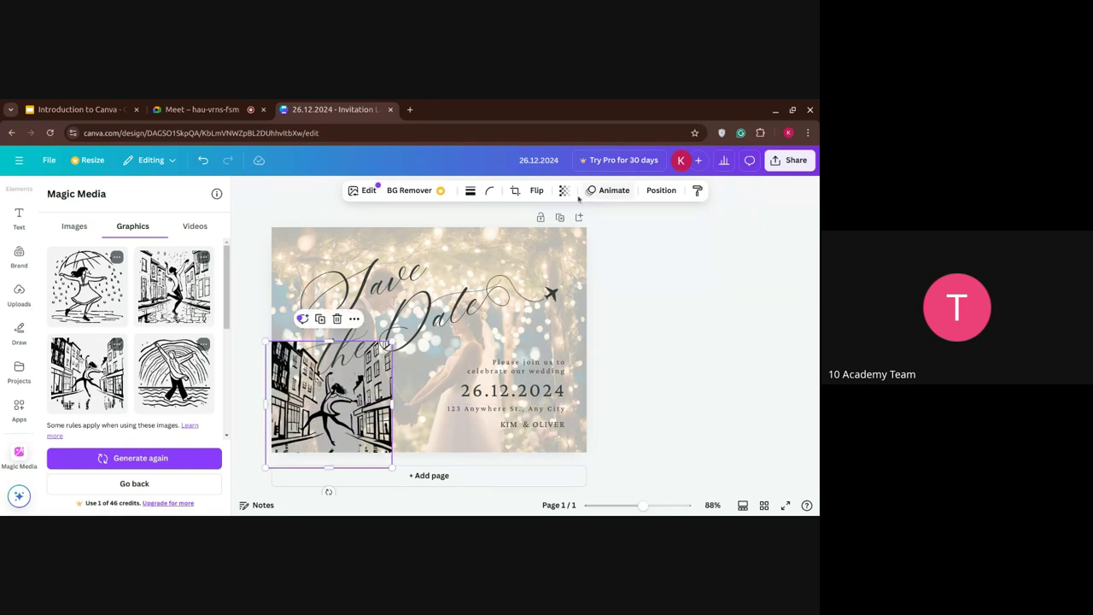
left_click(563, 190)
left_click(531, 238)
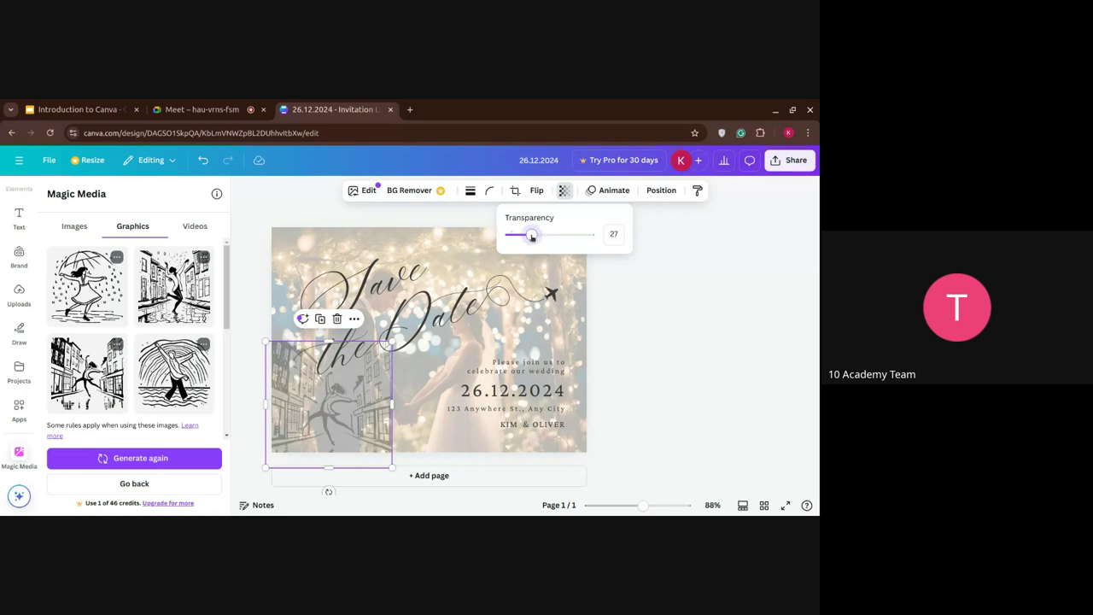
Step: Undo the street-dancer graphic so the card is back as before
left_click(441, 394)
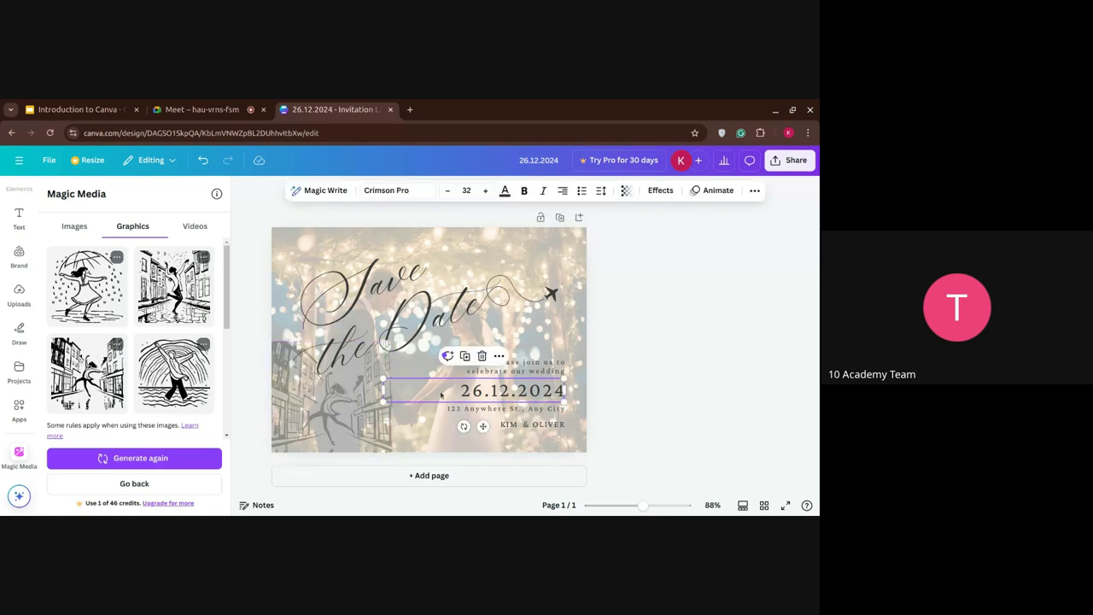
key("ctrl+z")
key("ctrl+z")
key("ctrl+z")
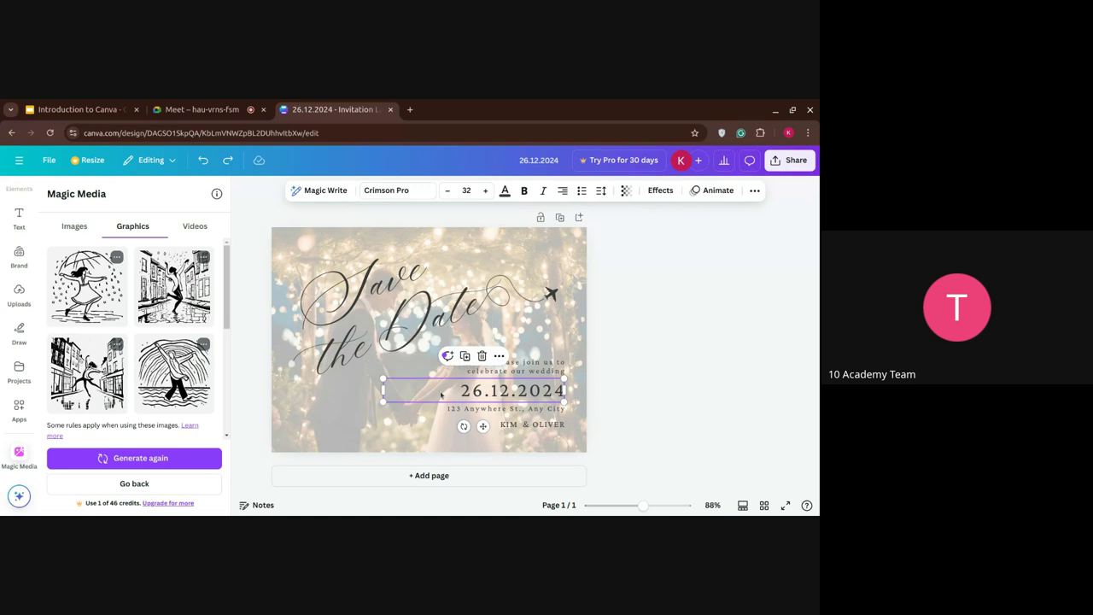
left_click(389, 413)
left_click(356, 418)
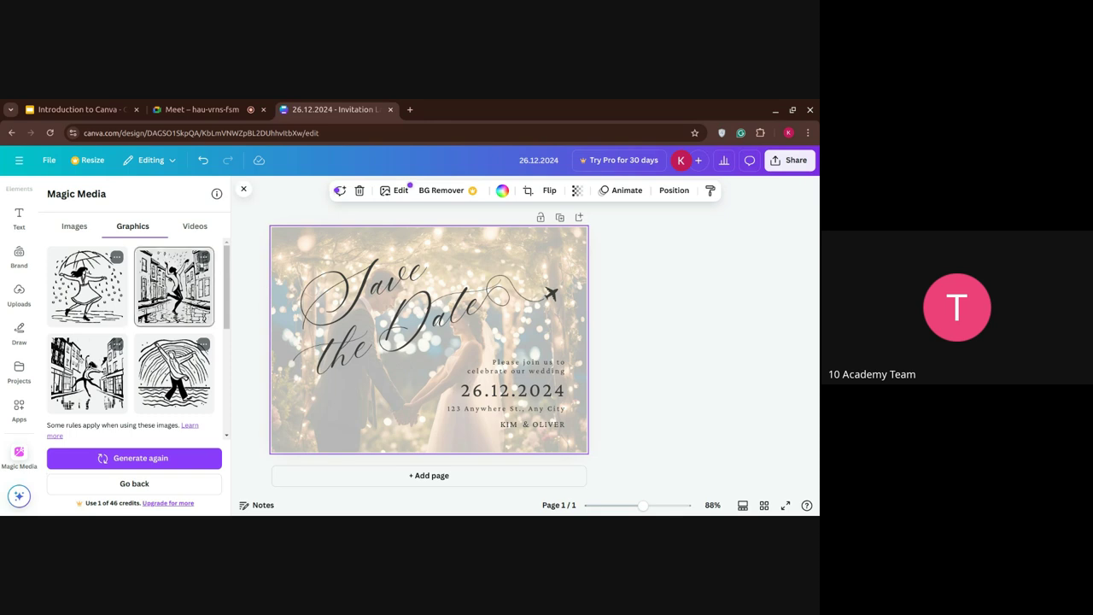
Step: Switch Magic Media to Images and start over with an empty prompt
left_click(75, 227)
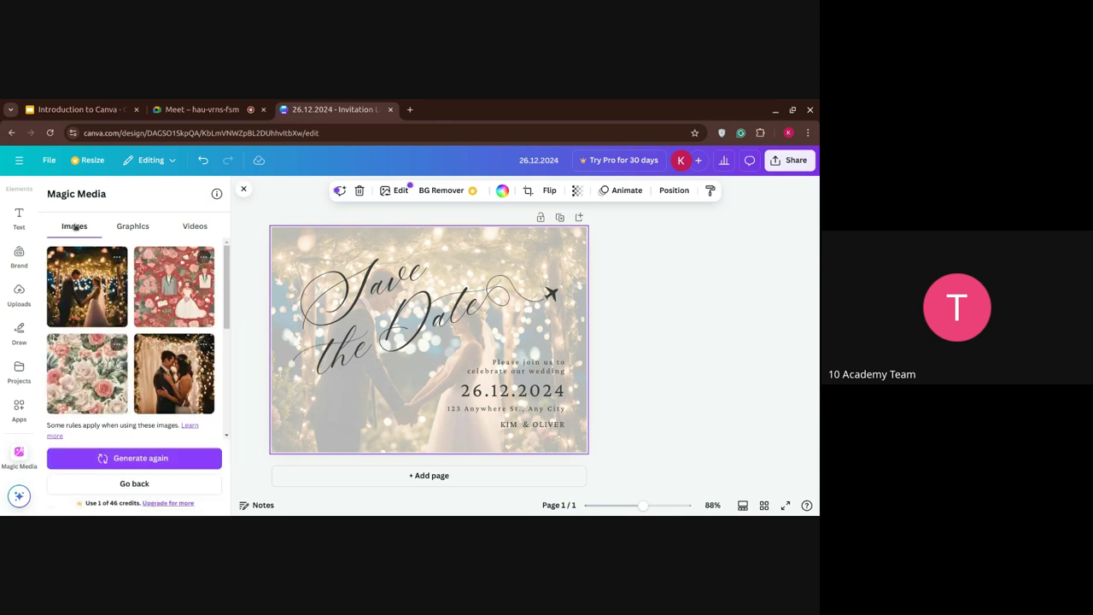
scroll(141, 361, "down", 5)
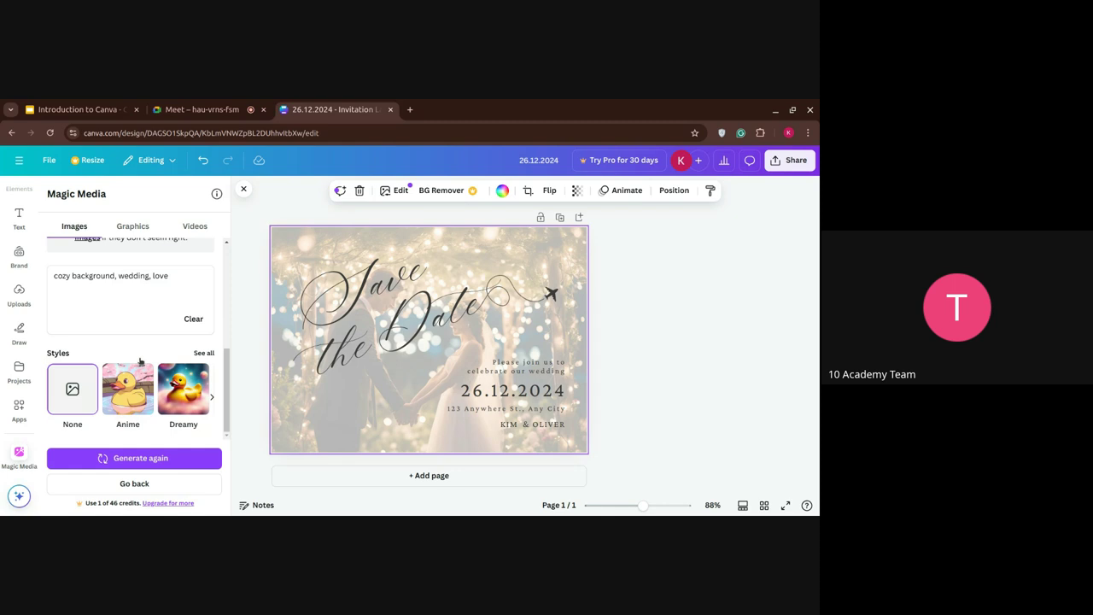
left_click(134, 483)
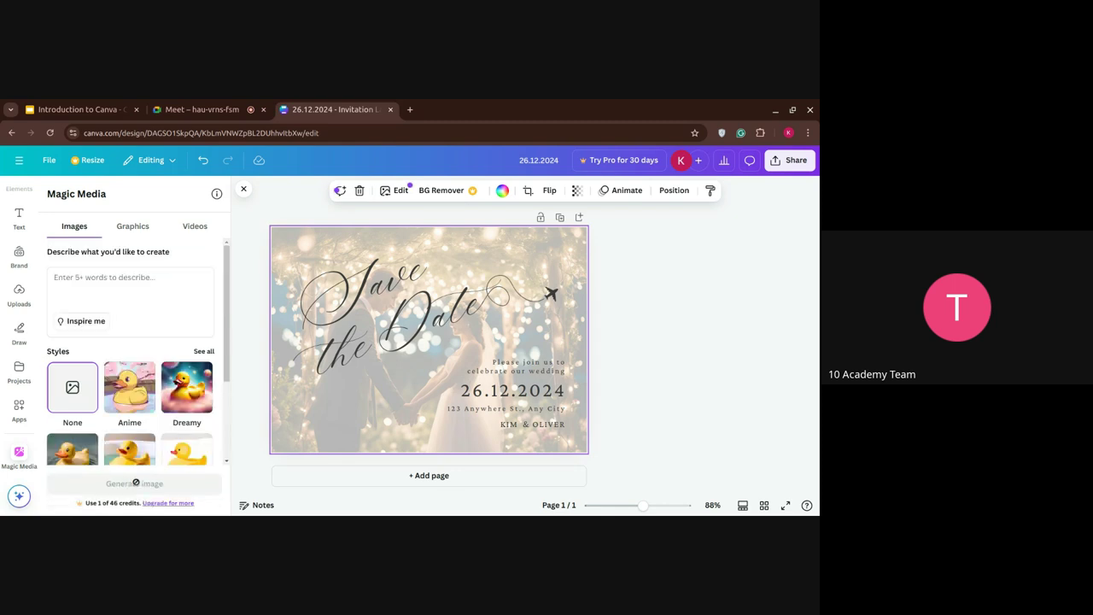
Step: In the Uploads panel, check the other upload sources, then choose Upload files
scroll(137, 412, "down", 2)
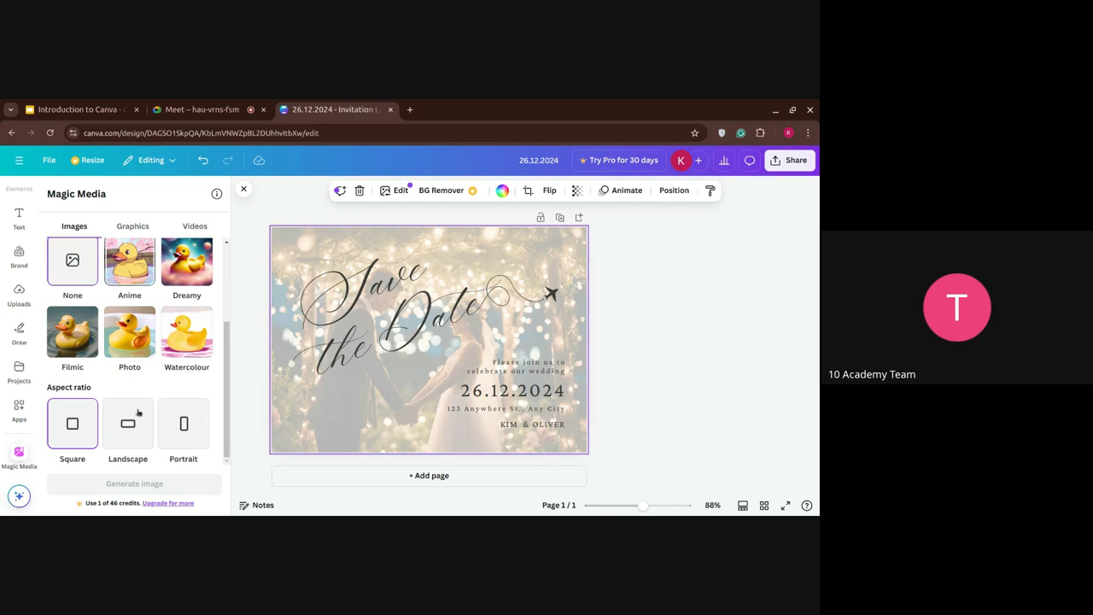
scroll(137, 413, "up", 2)
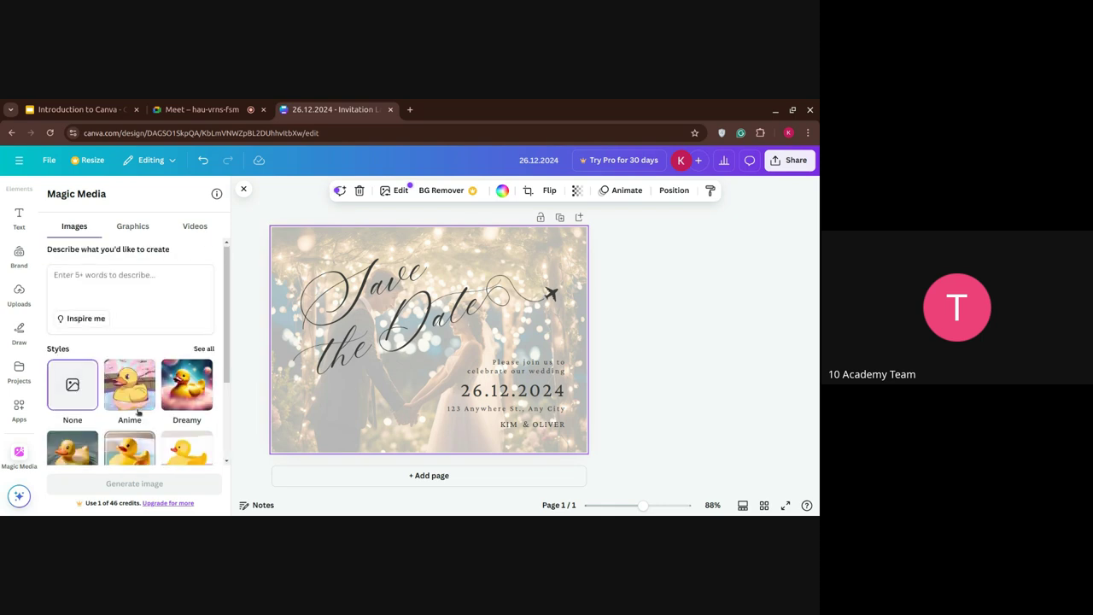
left_click(18, 291)
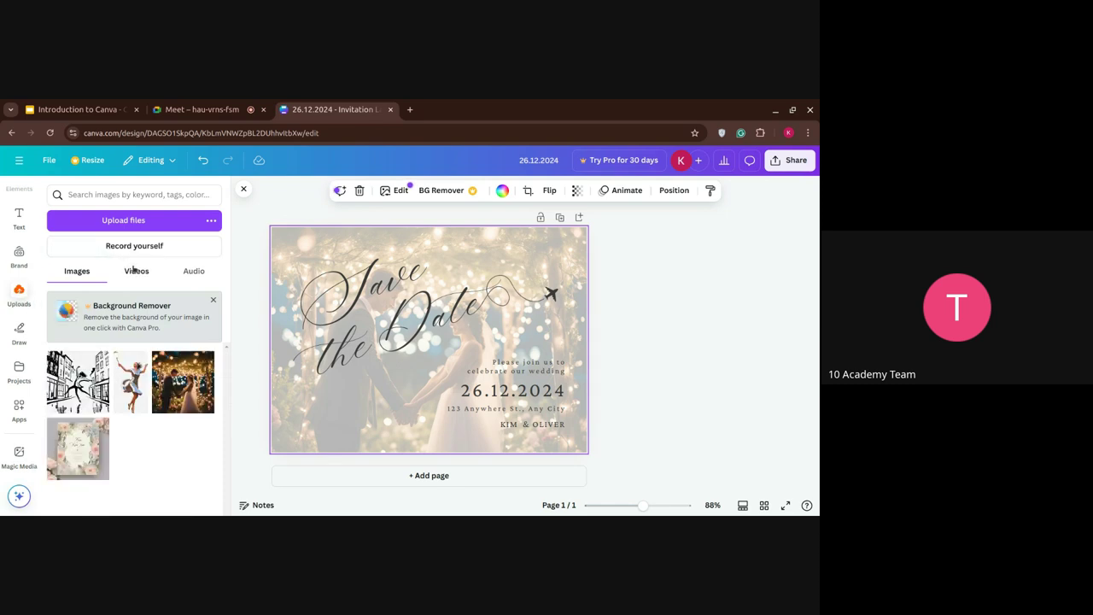
left_click(208, 220)
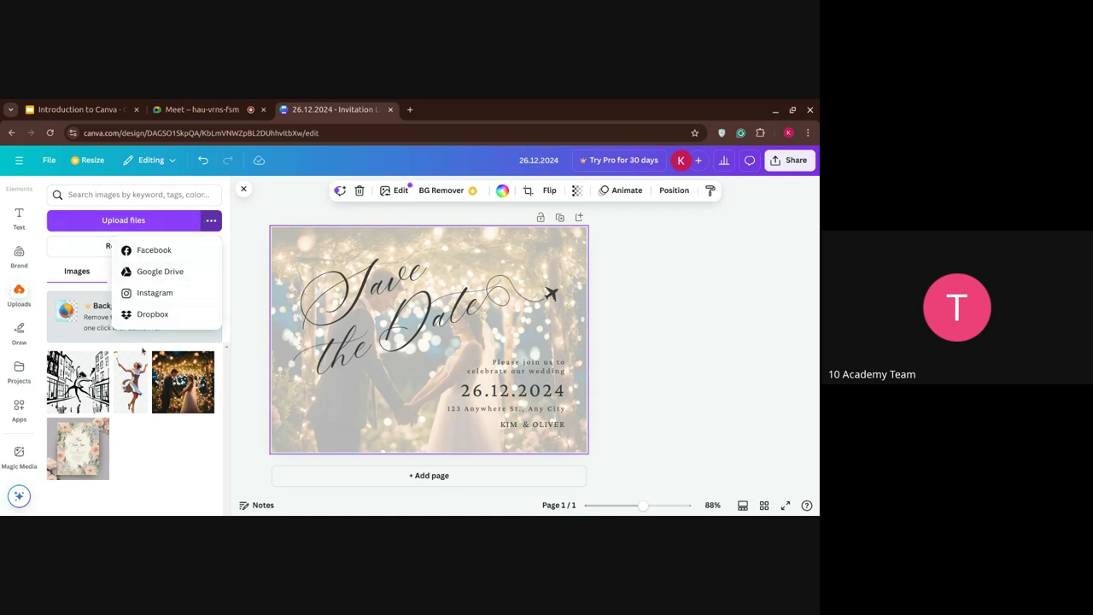
left_click(127, 466)
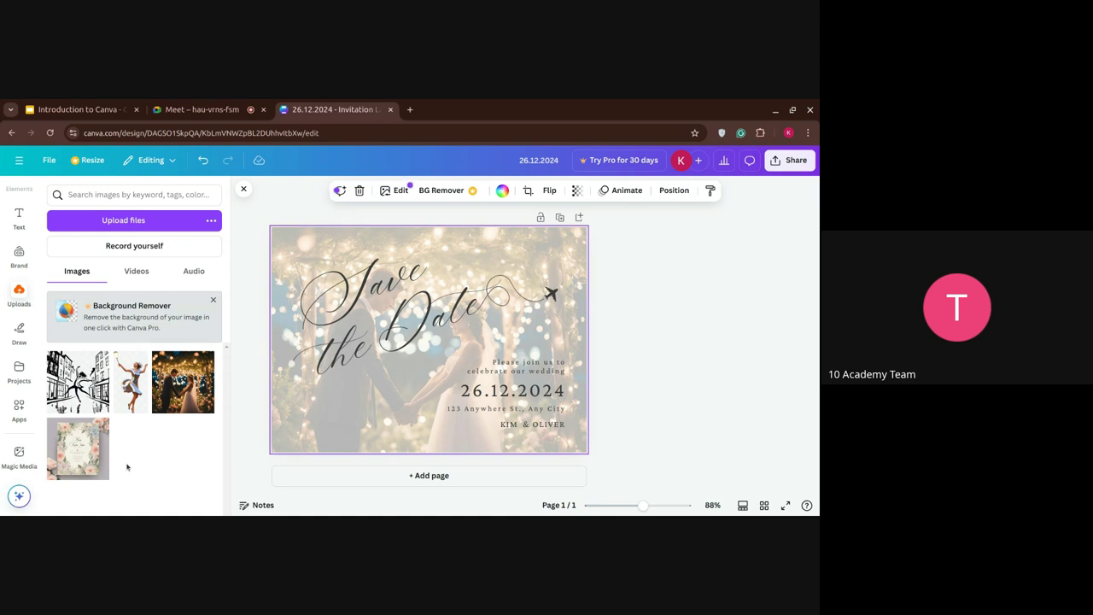
left_click(152, 220)
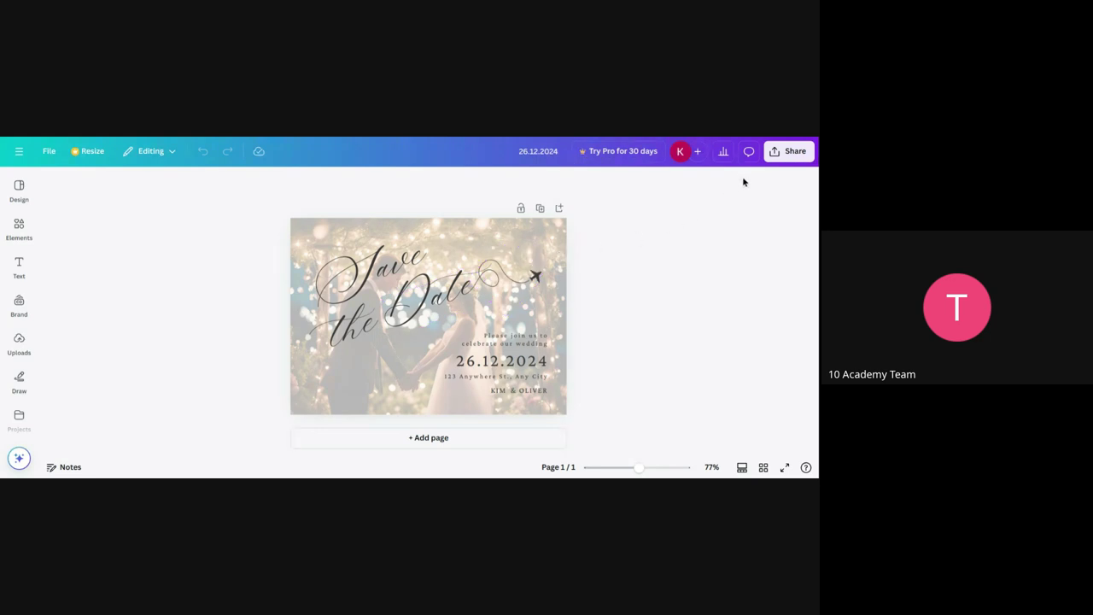
Step: Check the collaboration link options and keep it set to 'Only you can access'
left_click(703, 154)
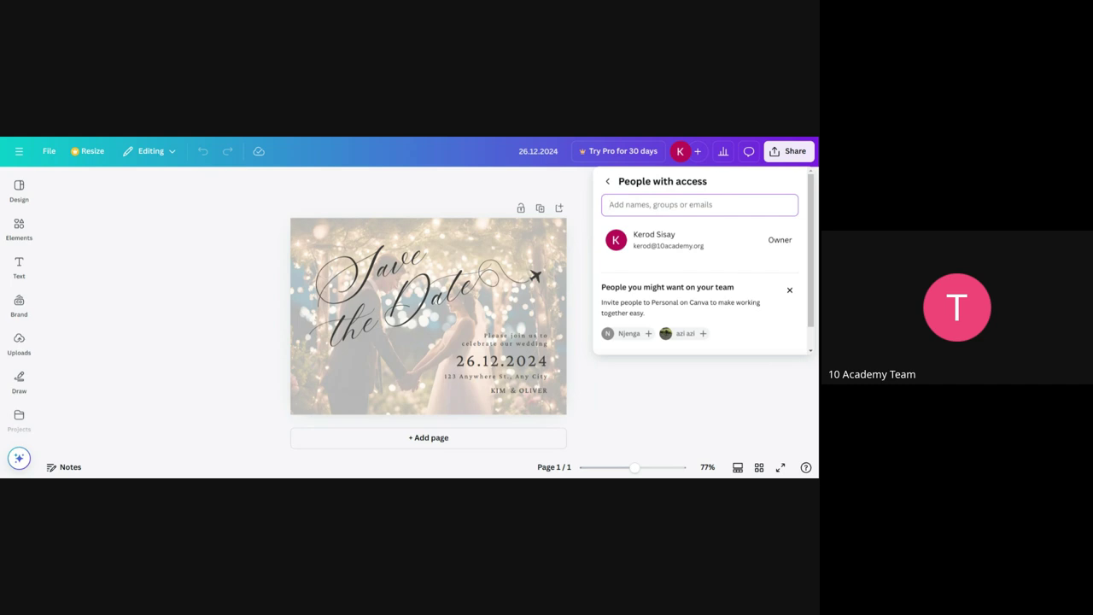
left_click(790, 161)
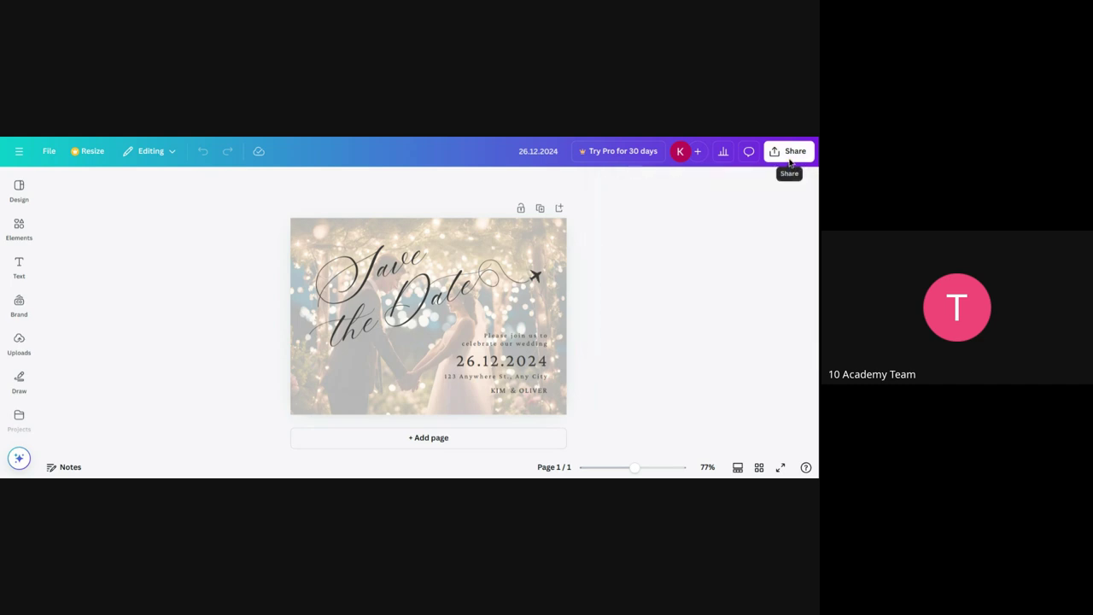
left_click(789, 161)
left_click(790, 161)
left_click(791, 162)
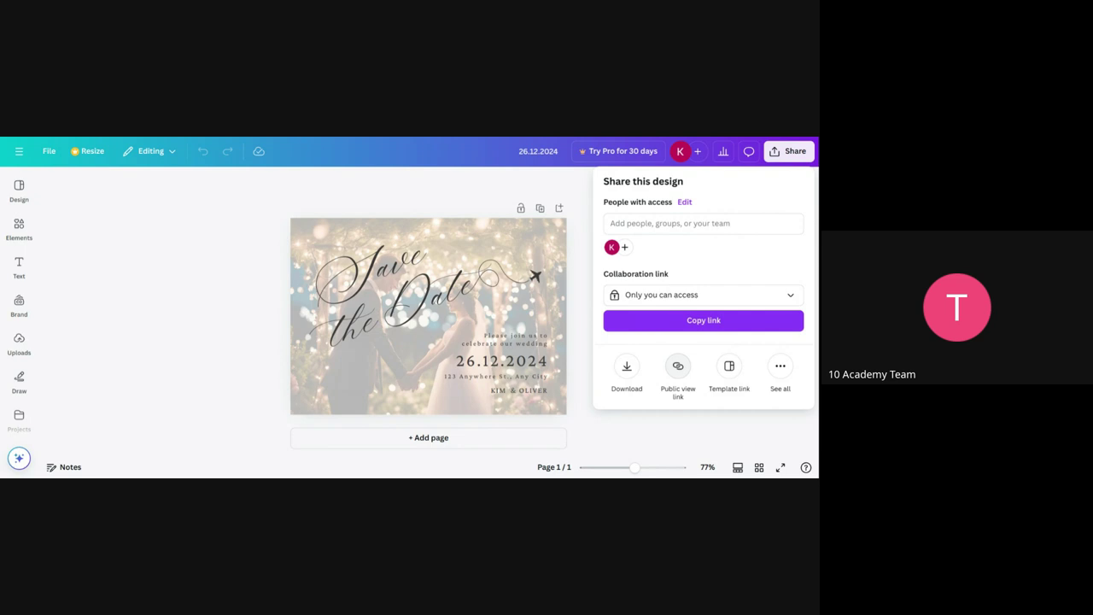
left_click(697, 298)
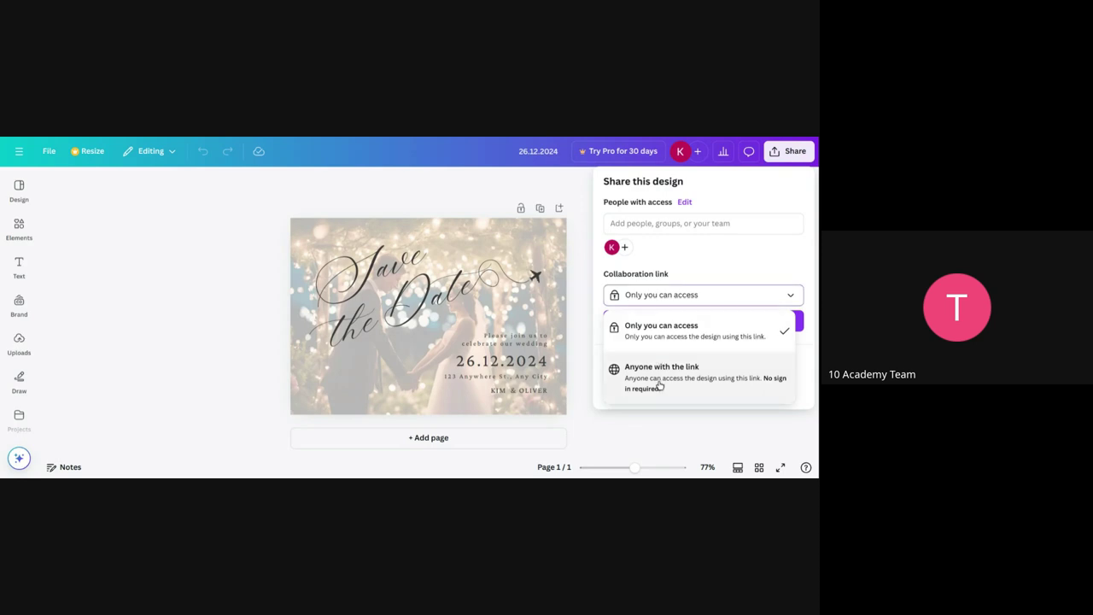
left_click(663, 306)
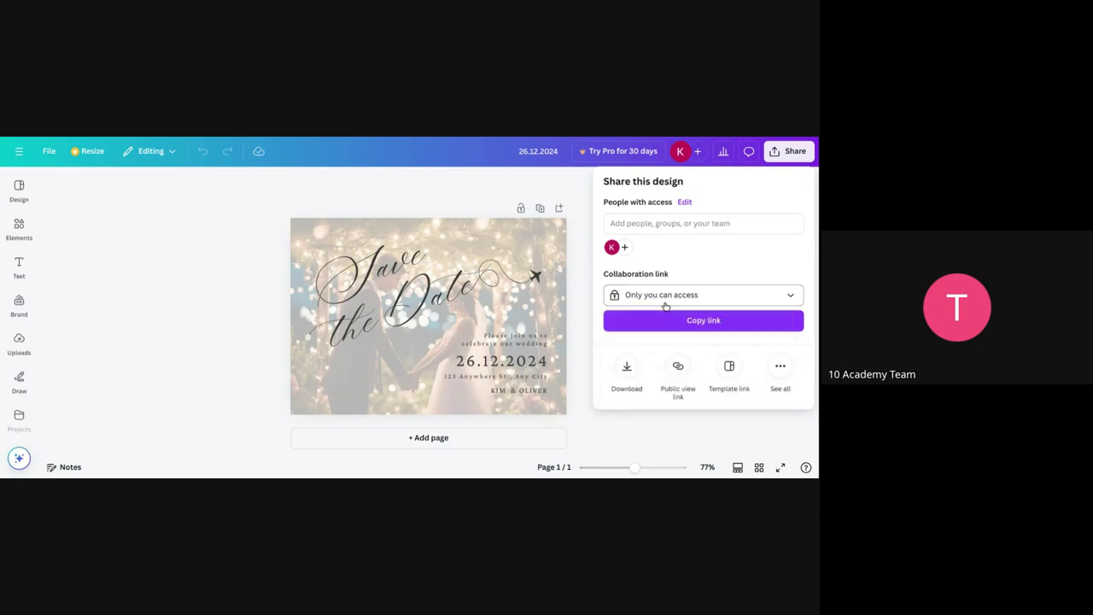
Step: Download the invitation as a PDF Print file with Flatten PDF ticked
left_click(627, 368)
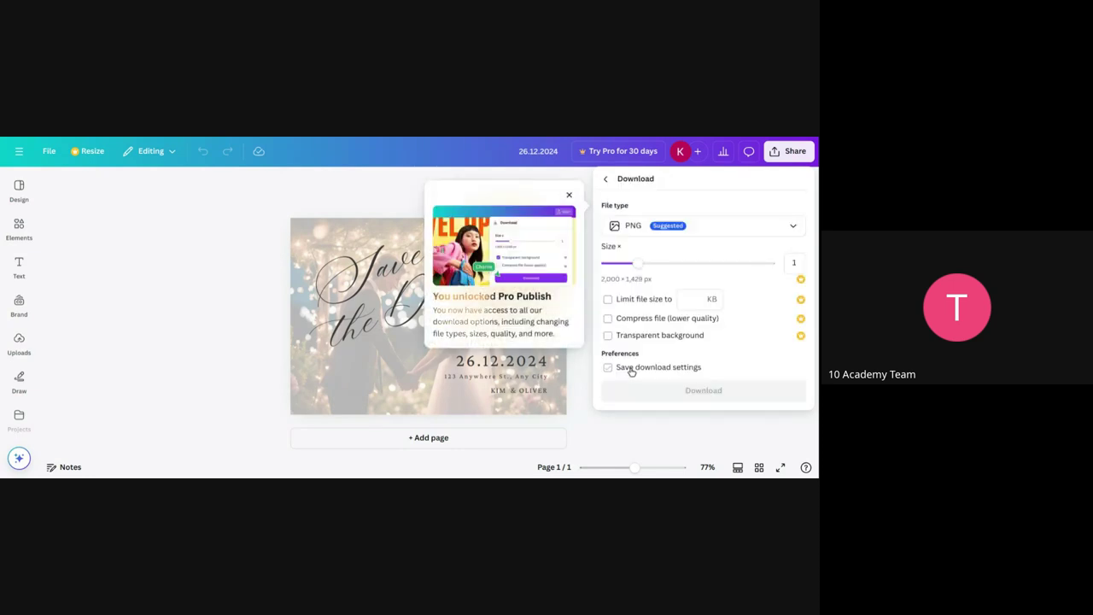
left_click(670, 235)
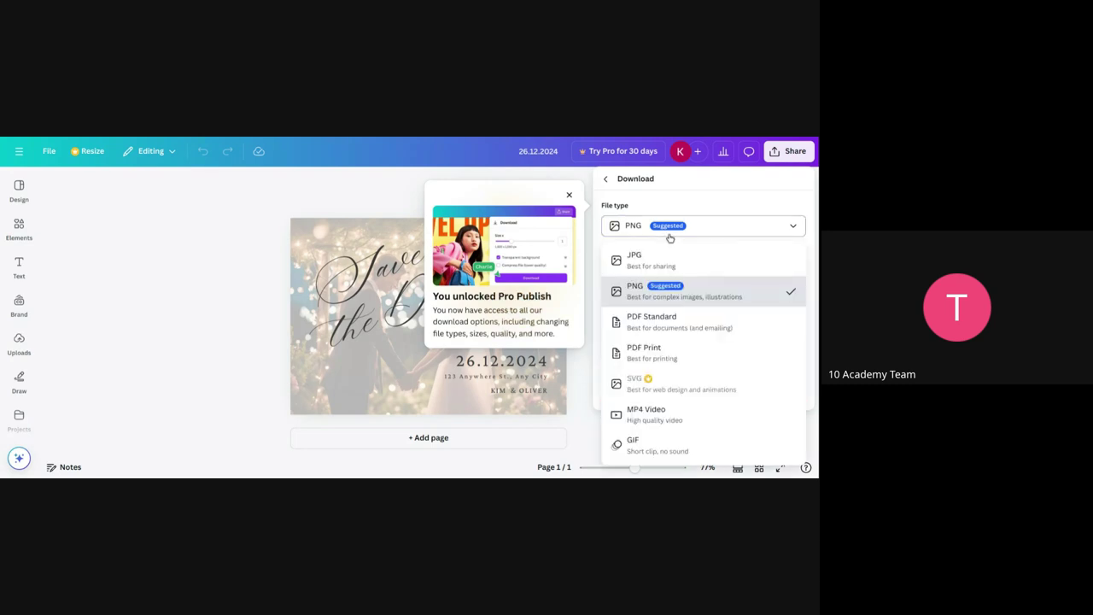
left_click(658, 359)
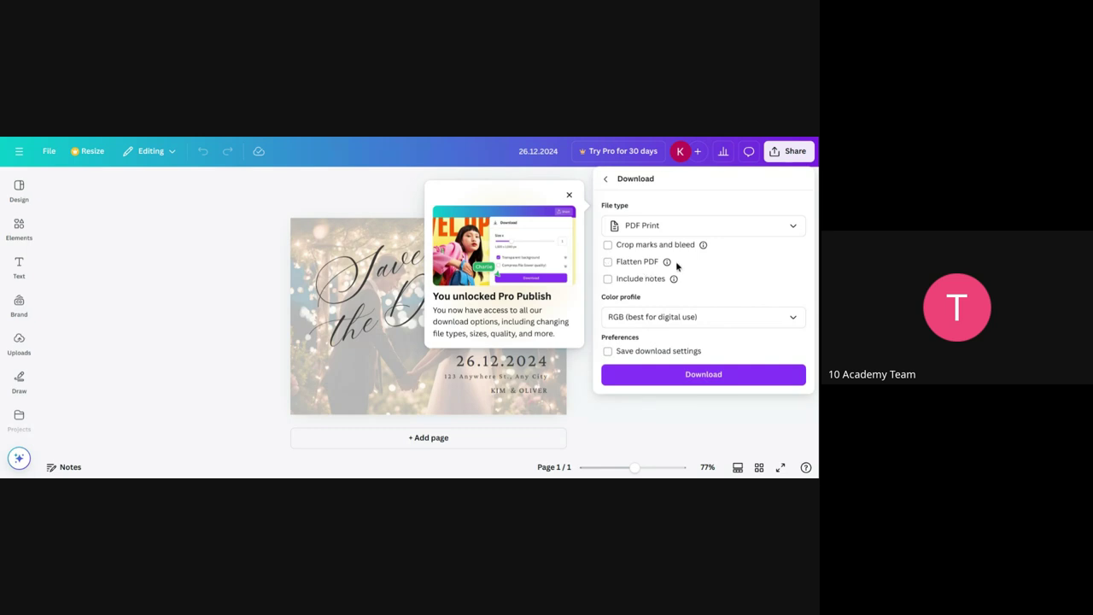
mouse_move(667, 263)
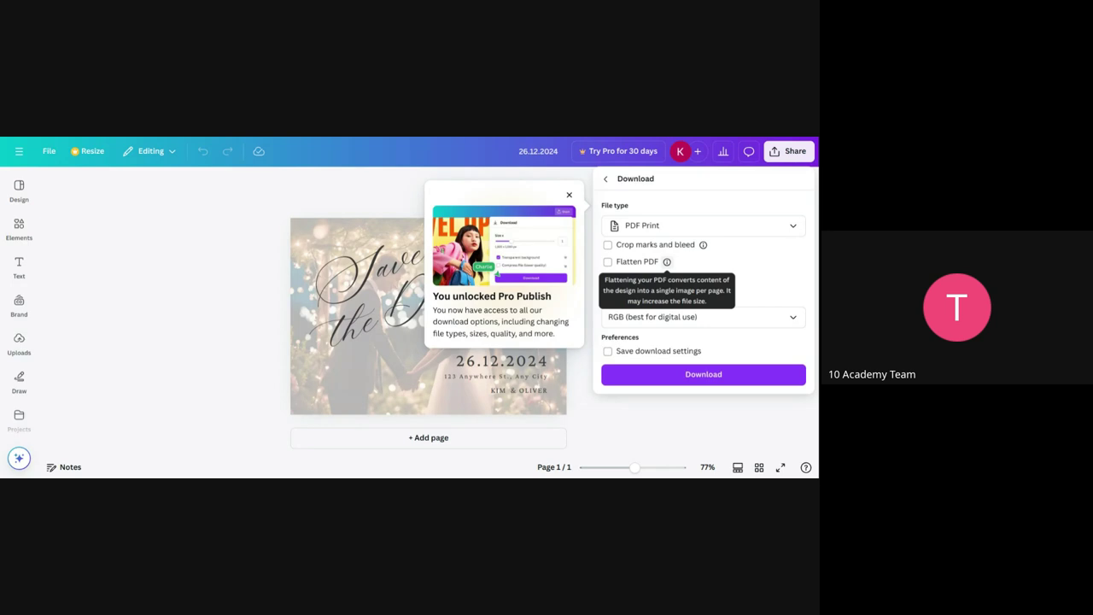
left_click(646, 264)
left_click(685, 378)
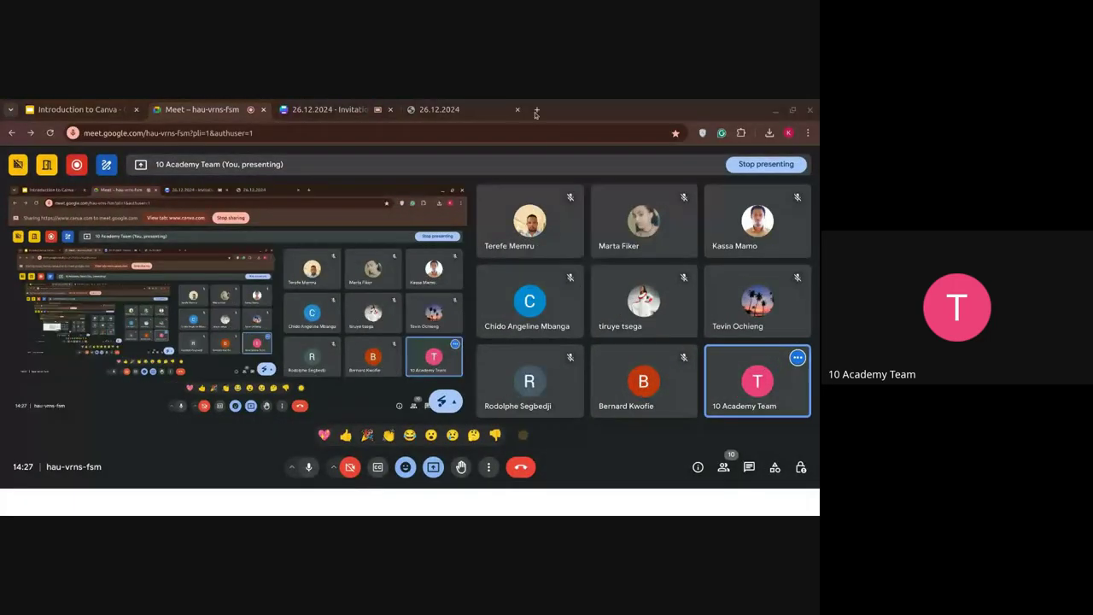
left_click(437, 111)
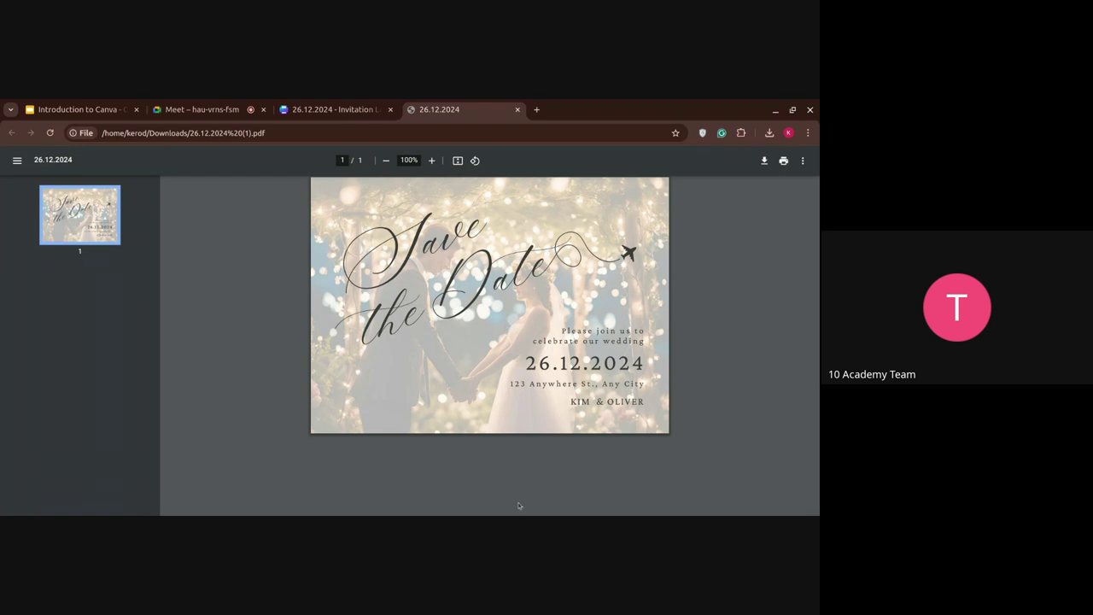
left_click(315, 112)
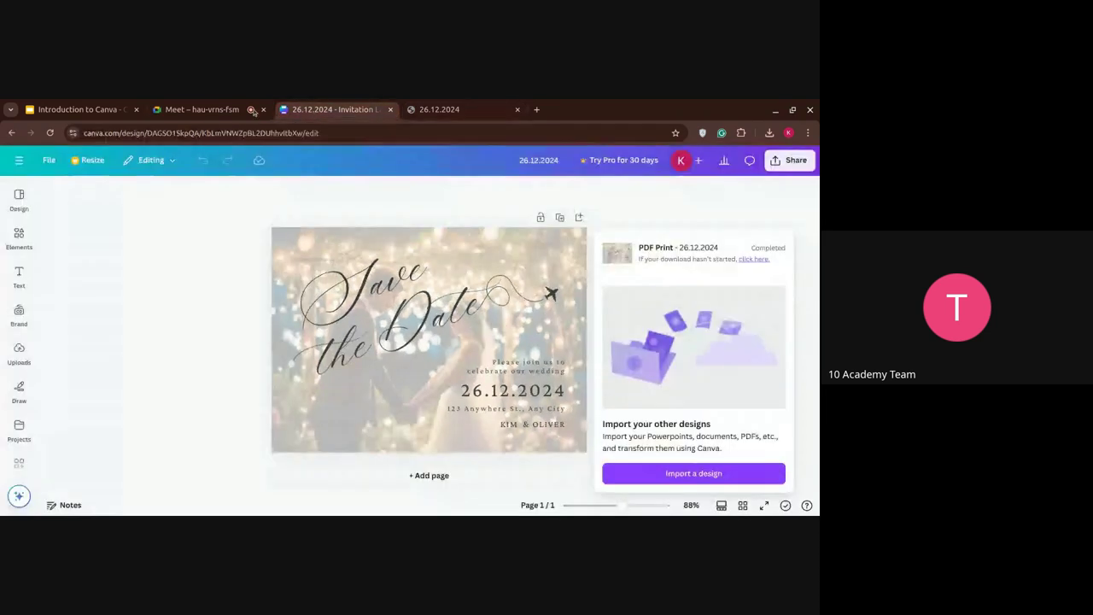
left_click(238, 114)
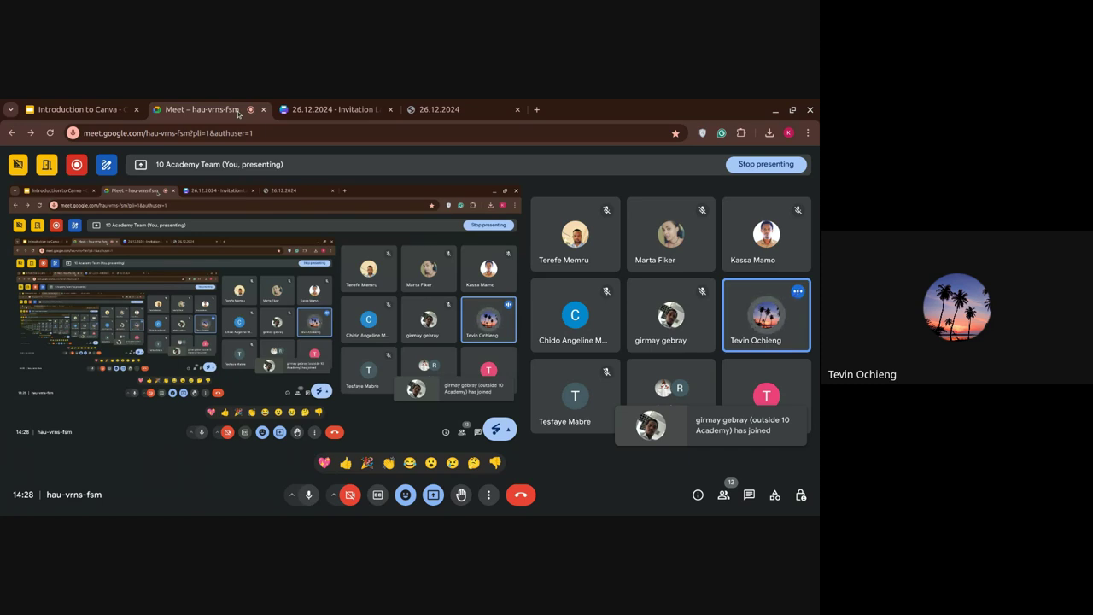
Step: Back in Canva, browse the Text, Elements and Design panels, ending on Elements
key("ctrl+Tab")
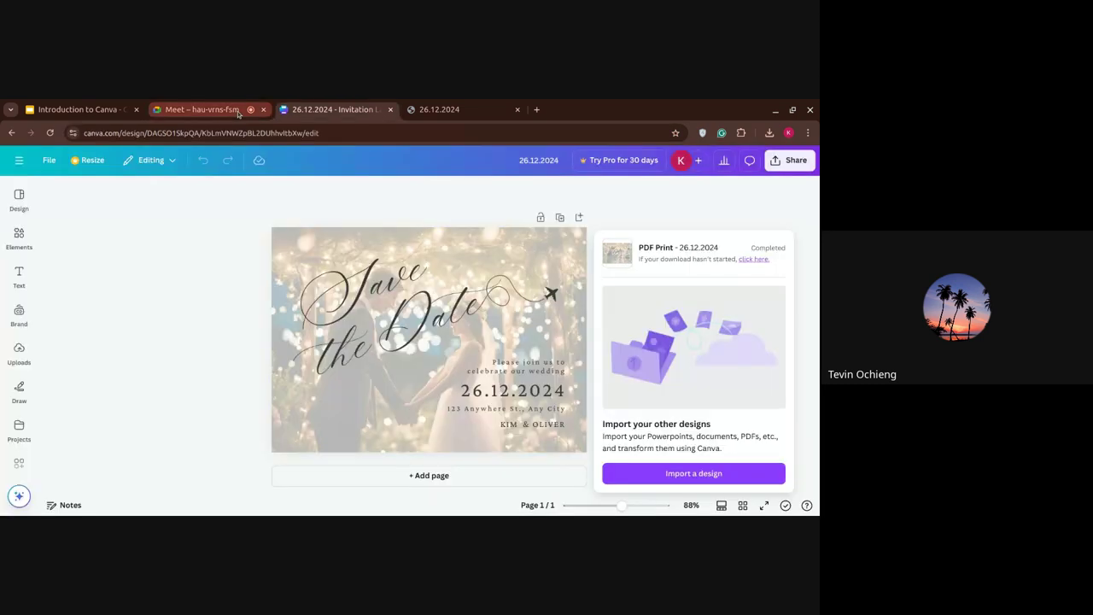
mouse_move(9, 222)
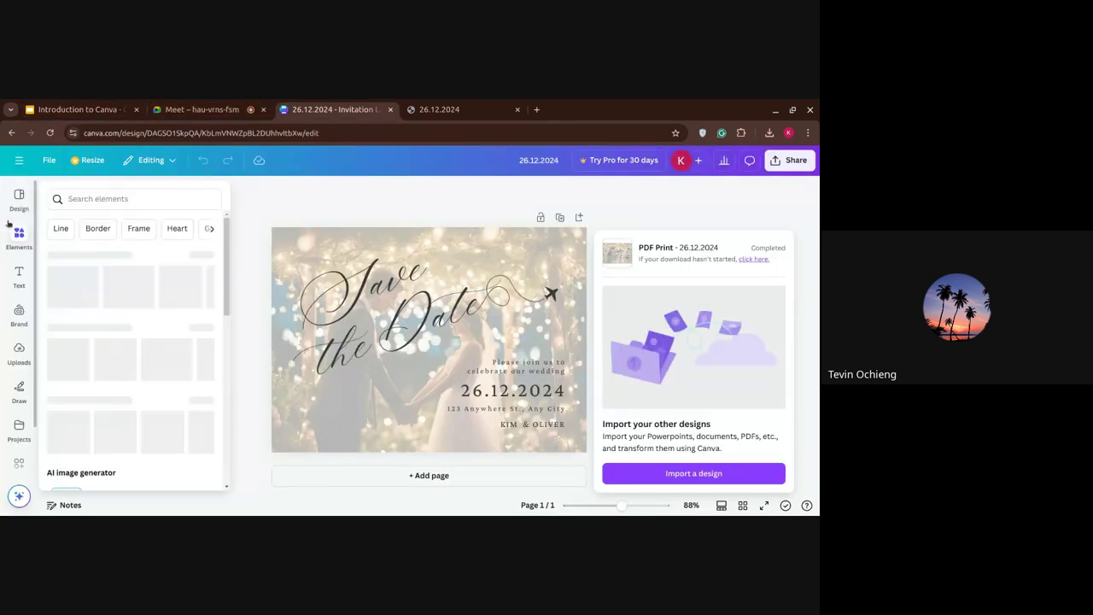
left_click(19, 283)
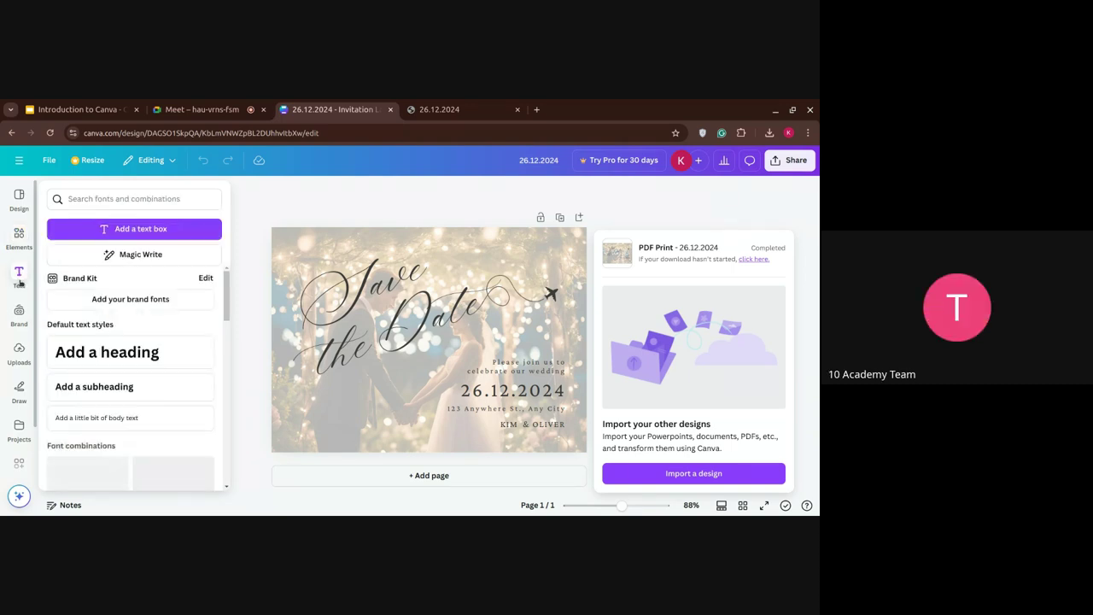
left_click(20, 244)
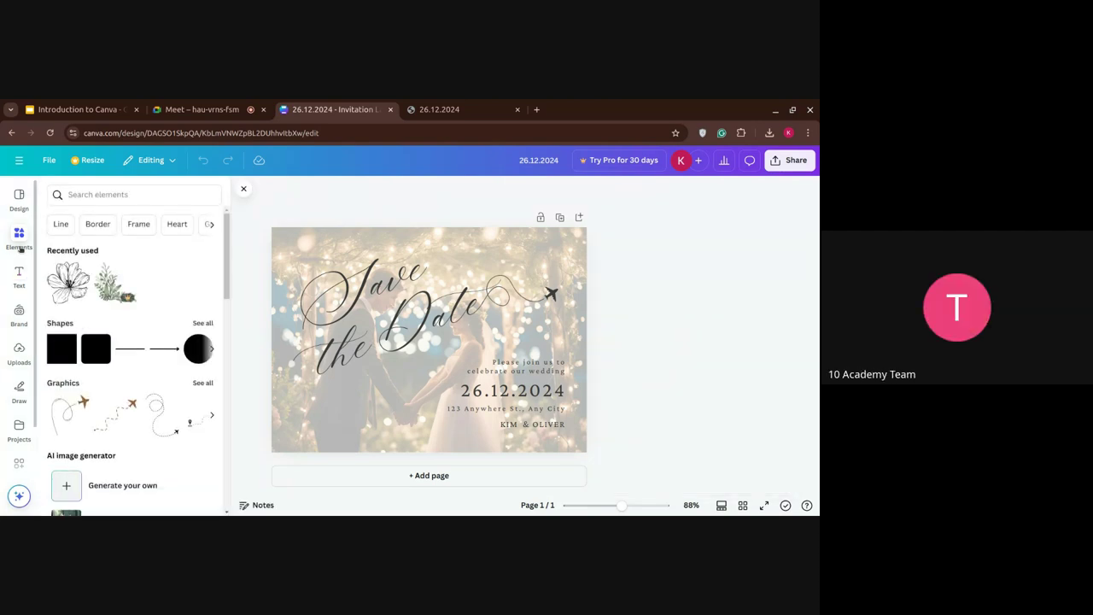
left_click(18, 198)
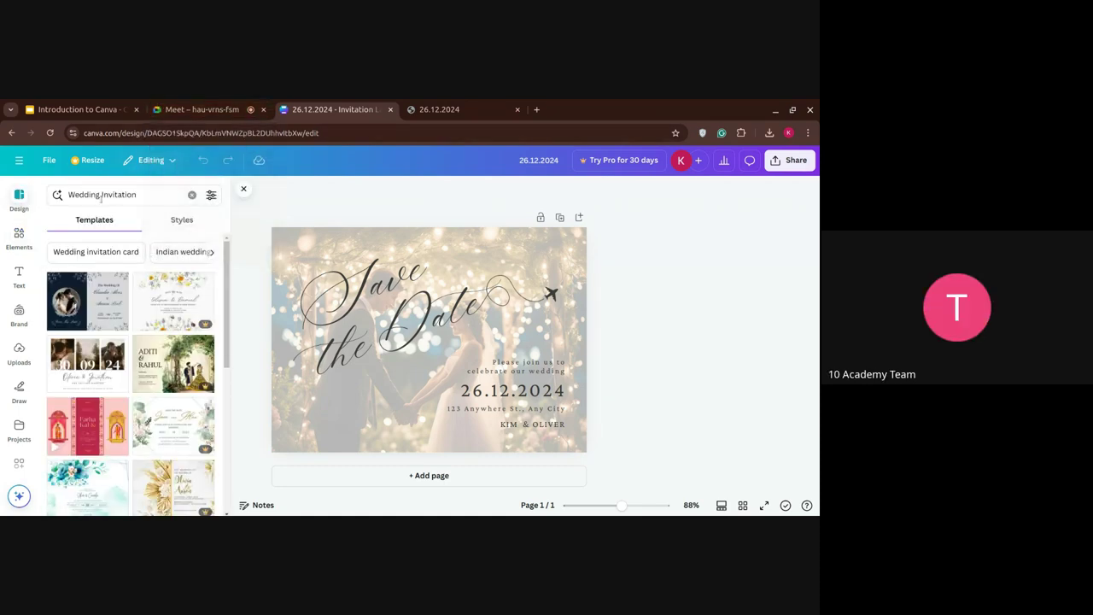
left_click(27, 242)
Step: Scroll through the element categories, briefly visiting the Meet call and returning
scroll(162, 303, "down", 2)
scroll(162, 303, "down", 1)
scroll(162, 303, "down", 2)
scroll(162, 303, "down", 6)
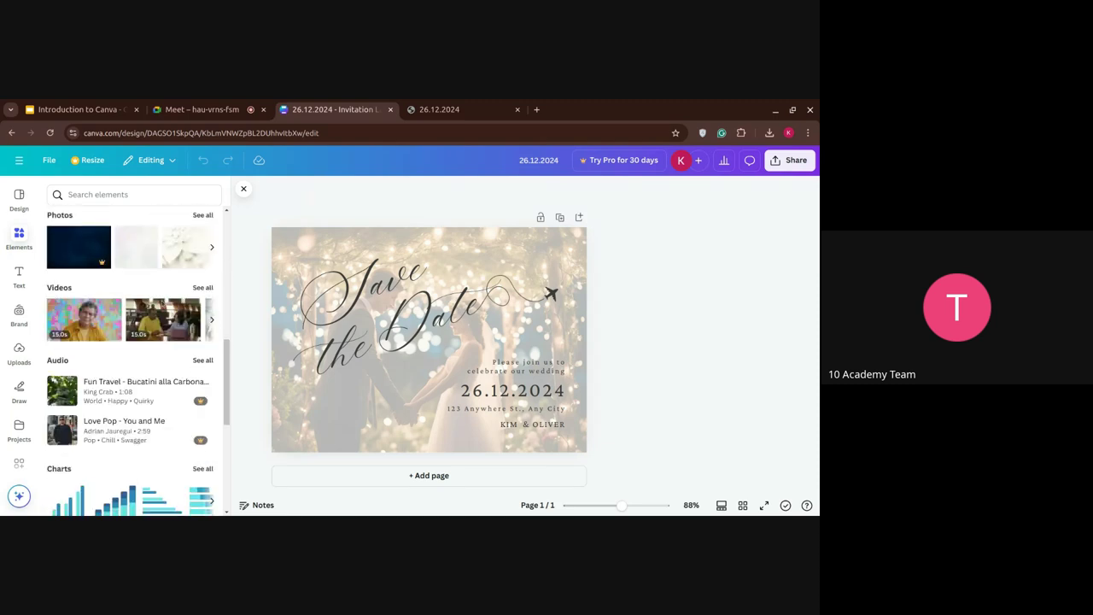
scroll(196, 222, "down", 8)
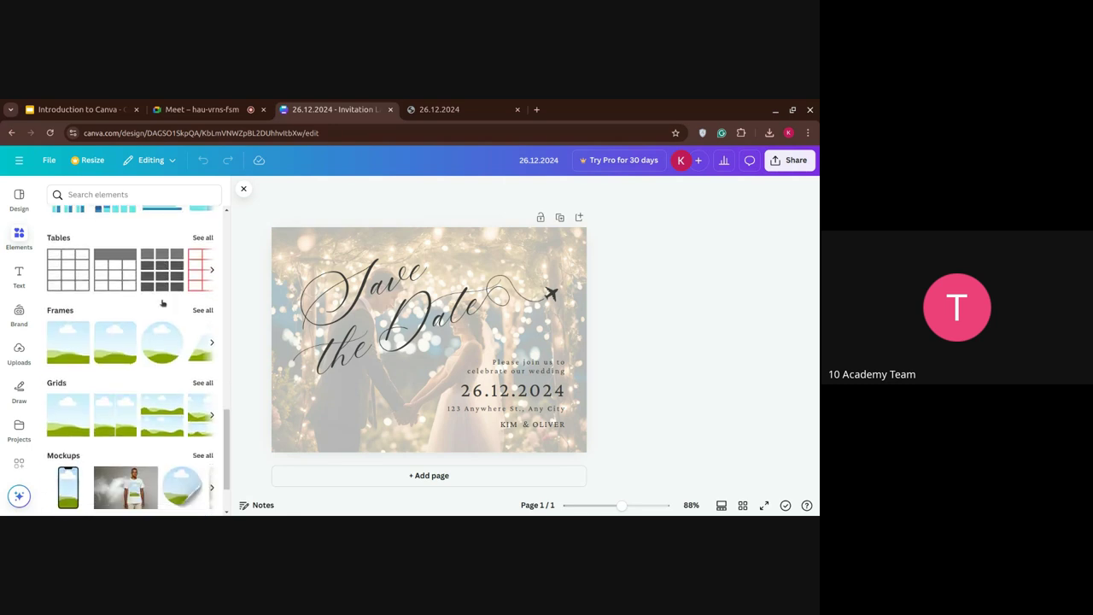
left_click(210, 113)
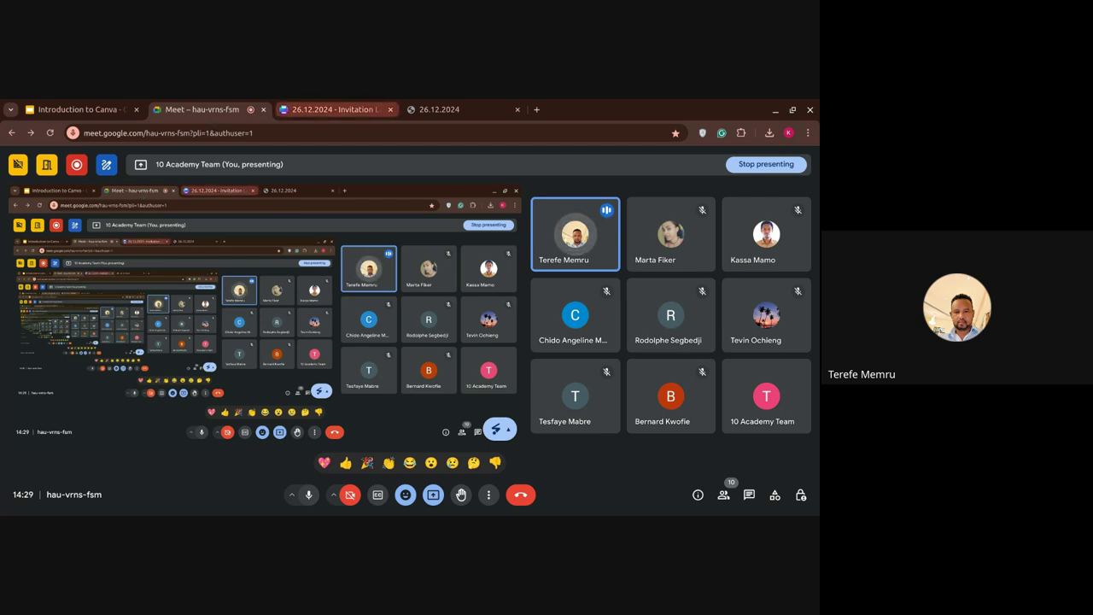
left_click(319, 109)
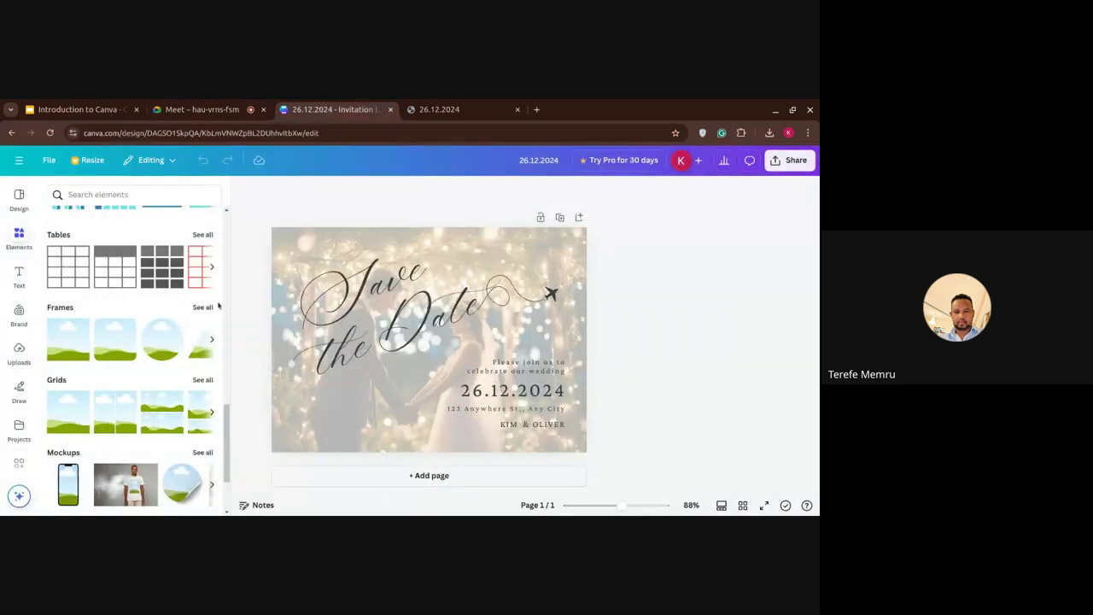
scroll(179, 331, "up", 10)
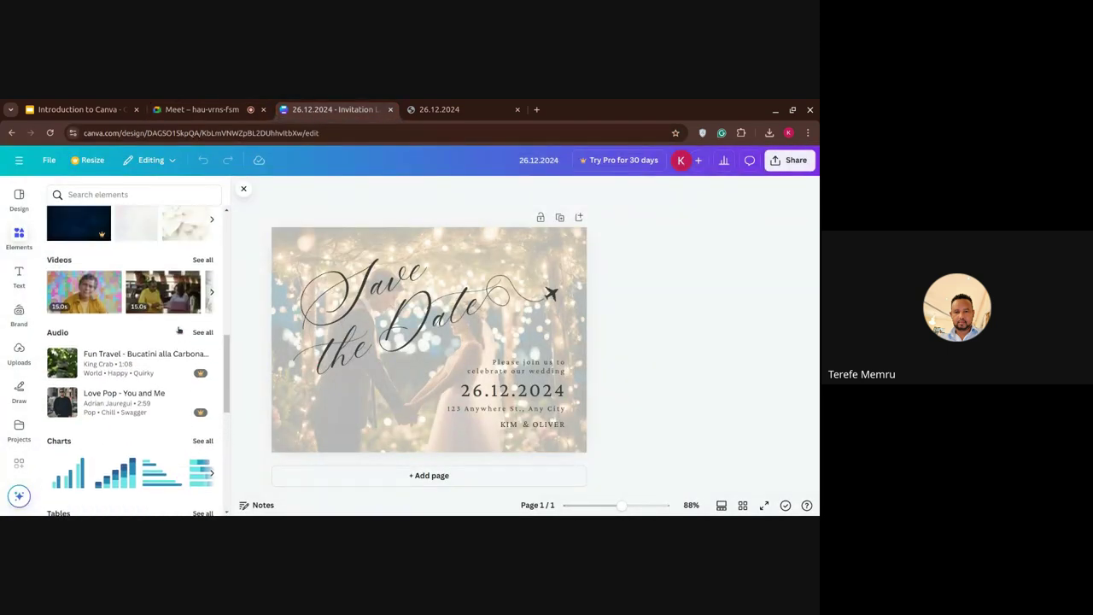
scroll(179, 330, "up", 3)
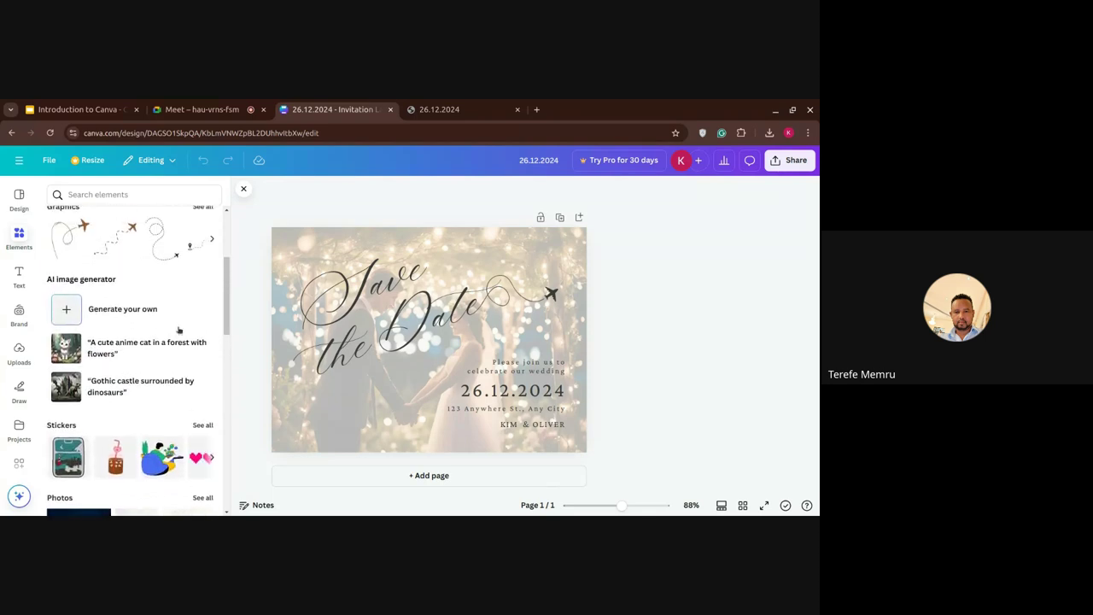
scroll(179, 330, "up", 1)
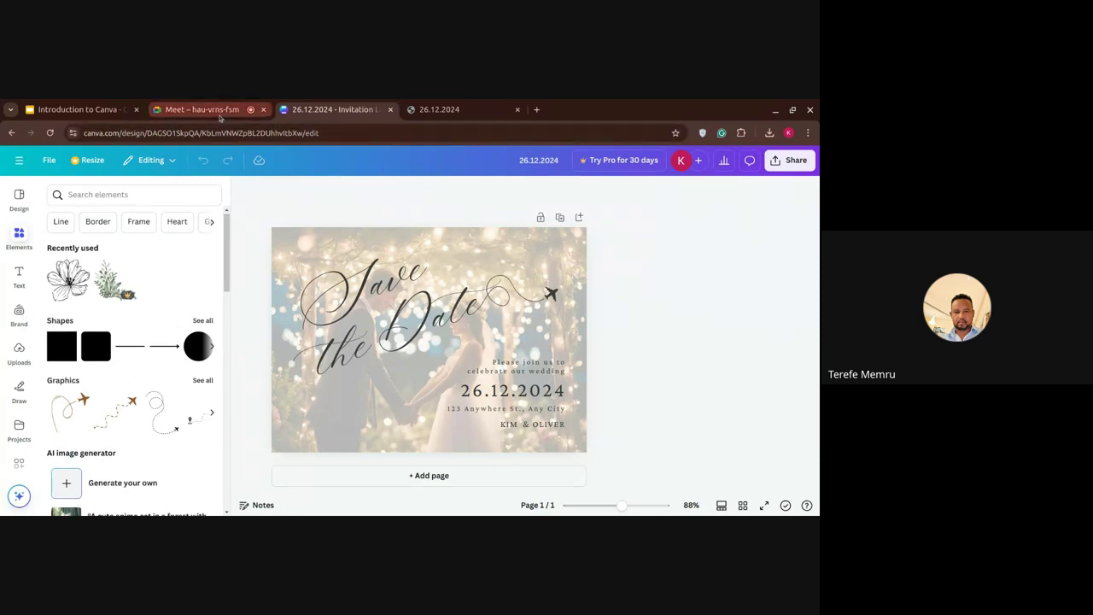
Step: Switch between the Meet call and the downloaded 26.12.2024 PDF, ending on the PDF
left_click(220, 116)
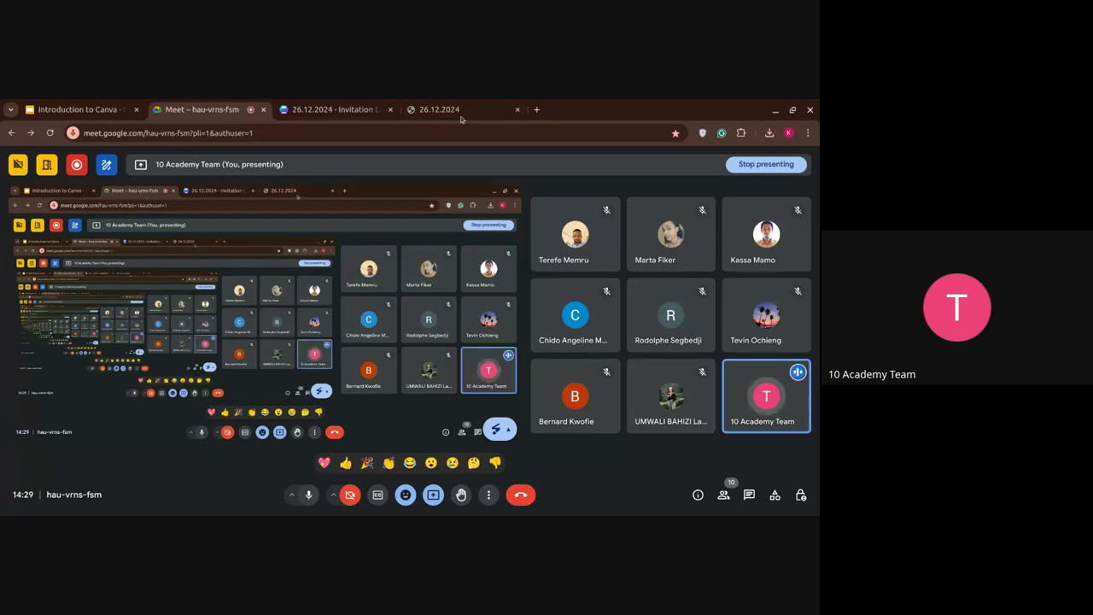
left_click(450, 110)
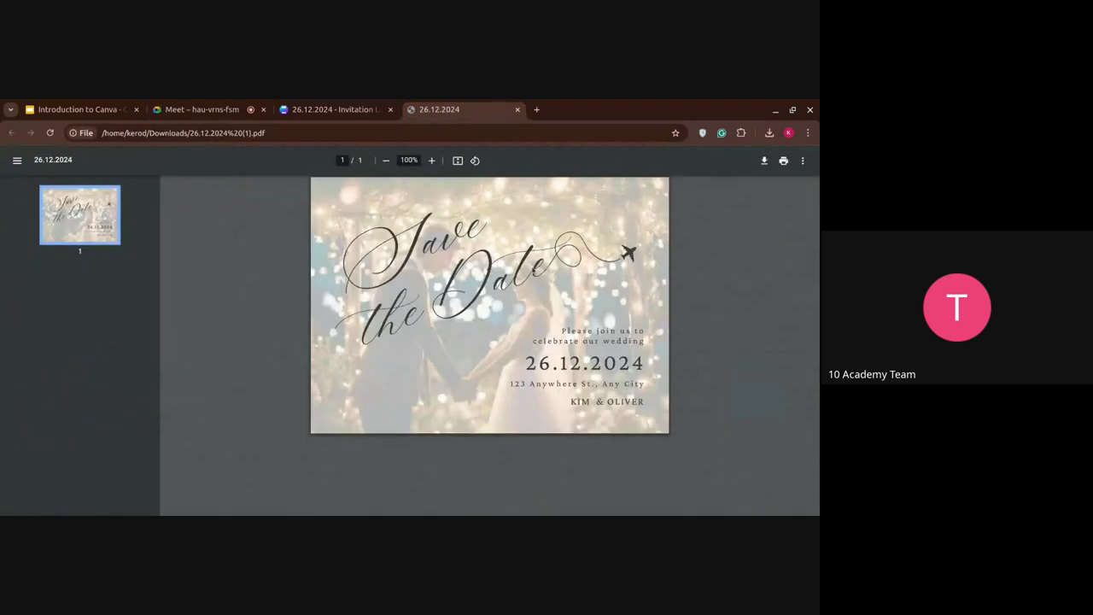
key("ctrl+2")
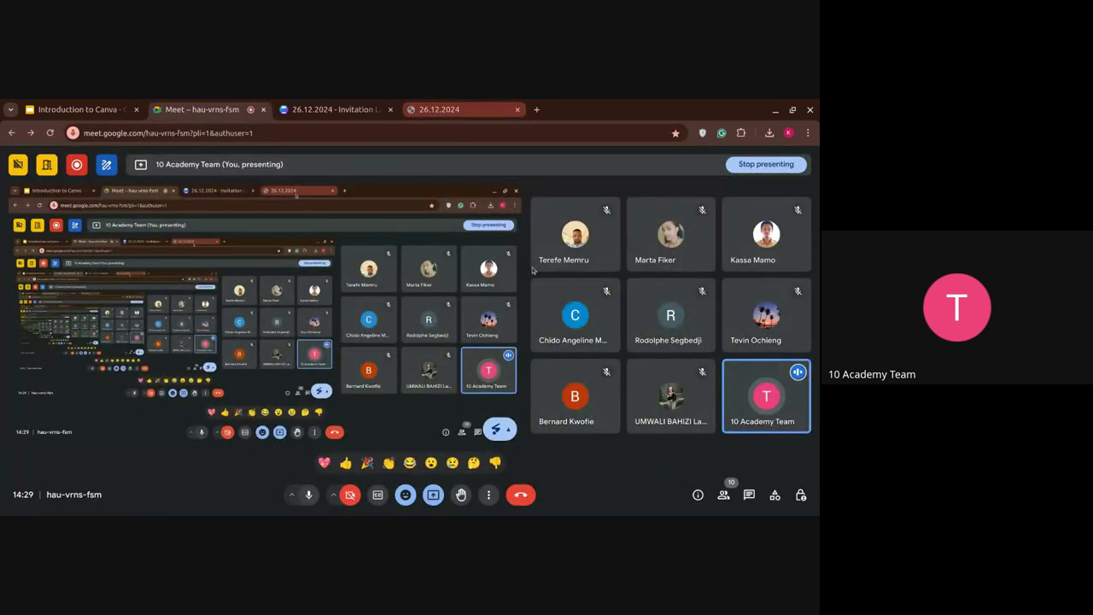
key("ctrl+4")
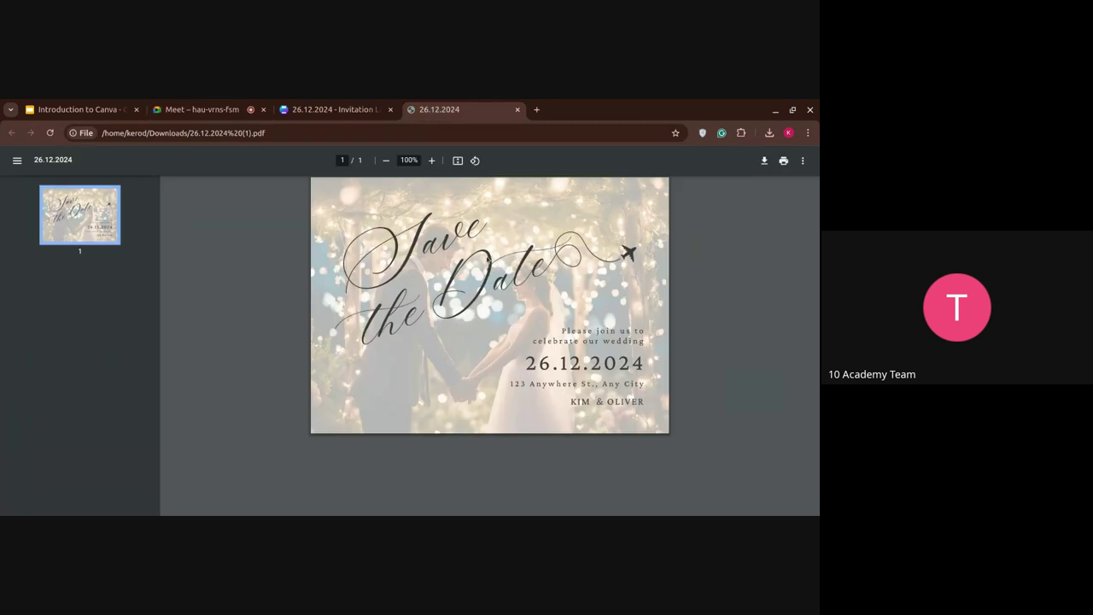
left_click(199, 113)
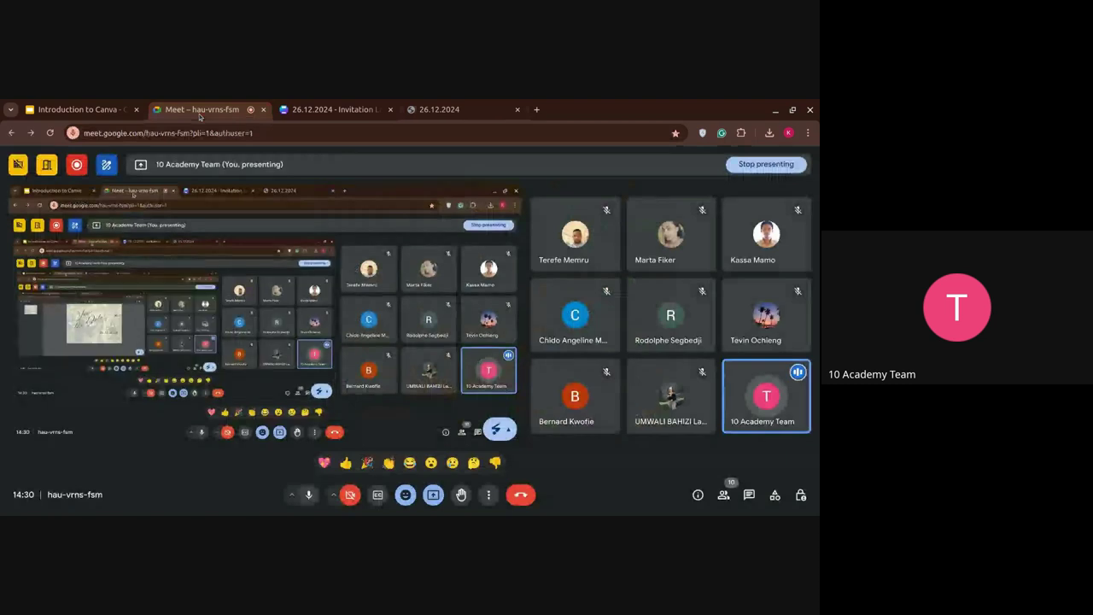